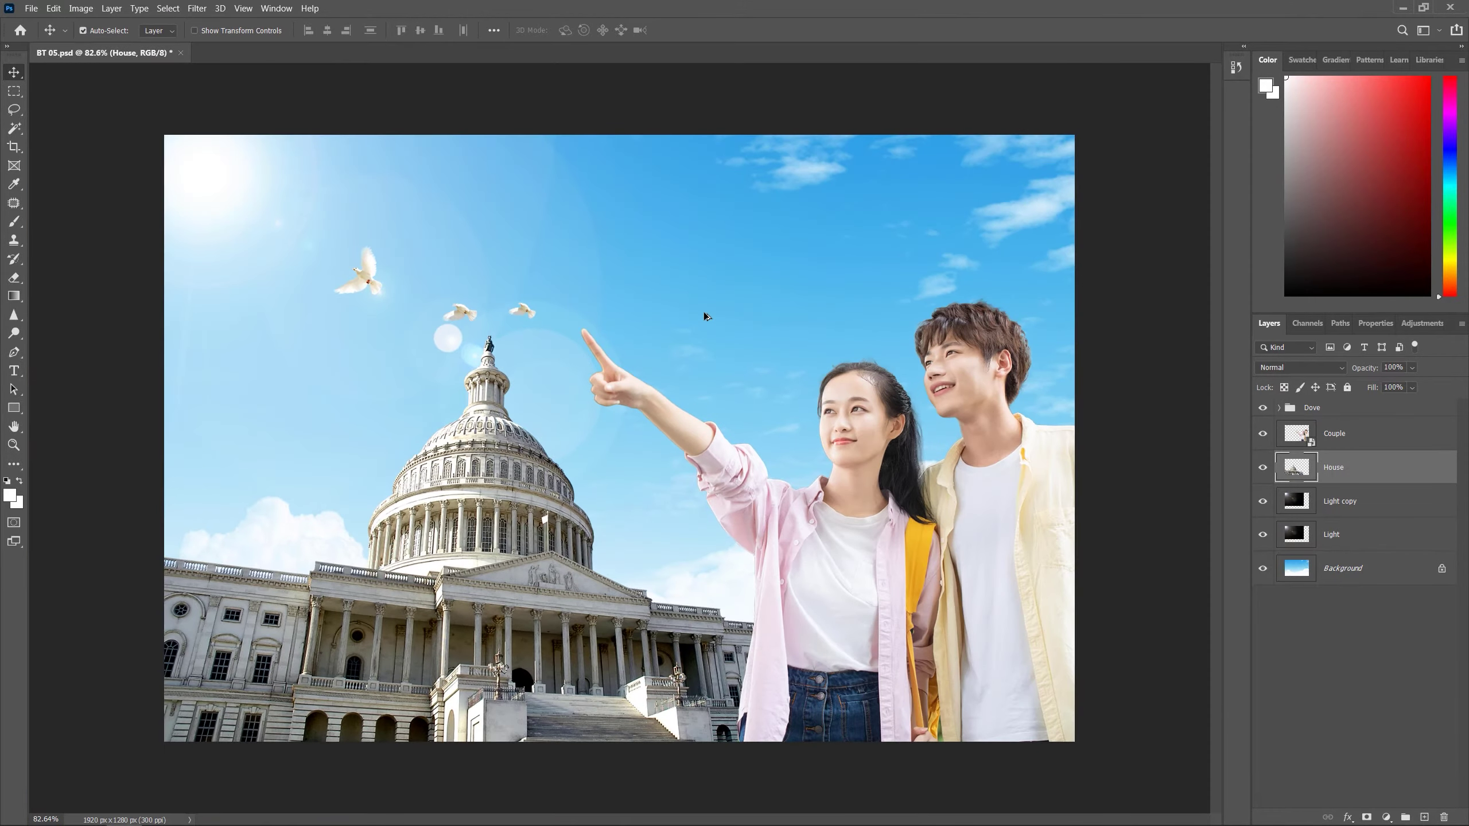
Zoom and pan around the composite to inspect the couple's hair edges against the sky.
scroll(707, 354, "up", 2)
scroll(905, 493, "down", 2)
scroll(1057, 491, "up", 4)
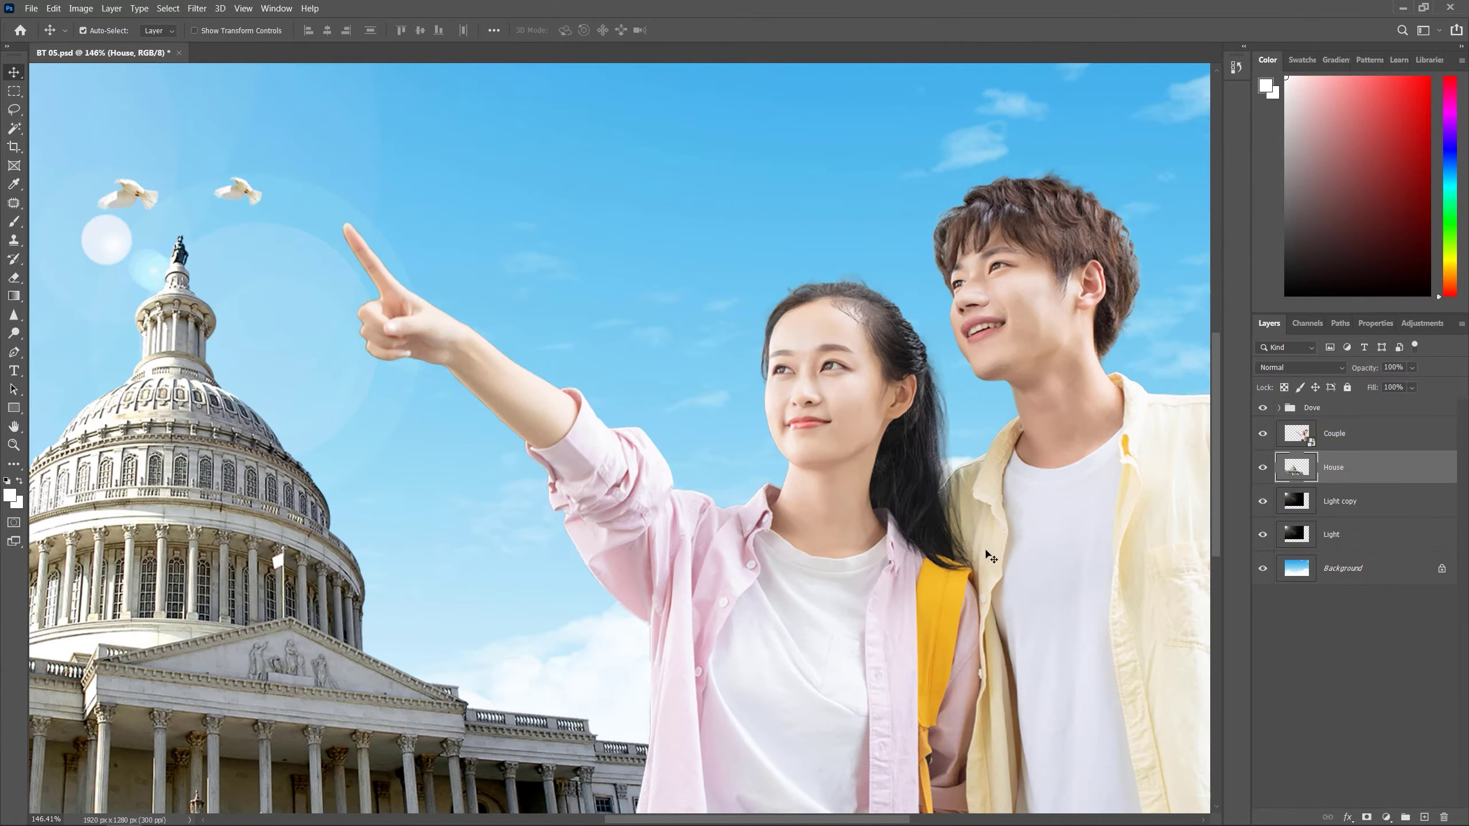
left_click_drag(1038, 495, 496, 432)
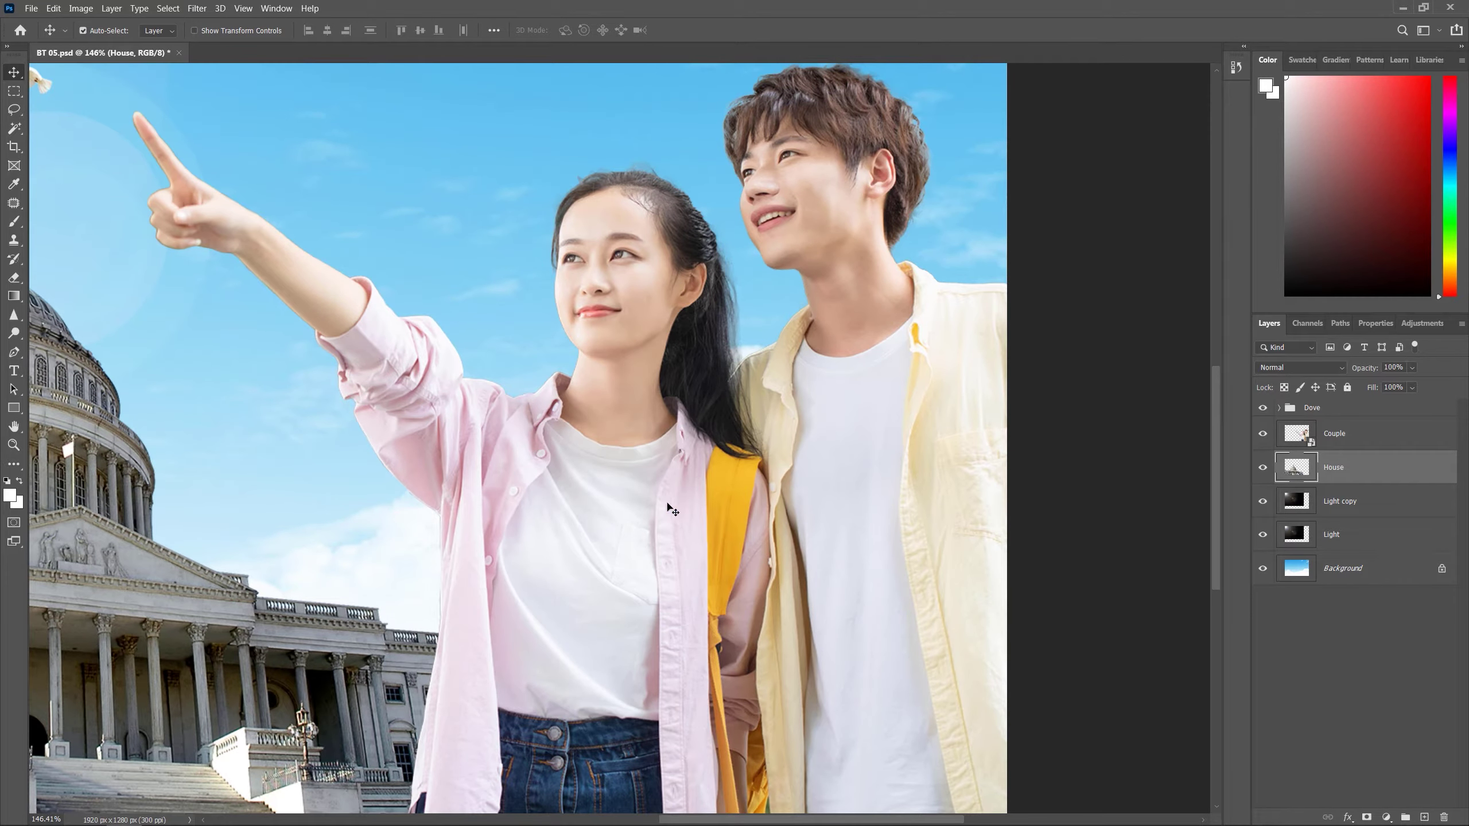
left_click_drag(657, 411, 599, 487)
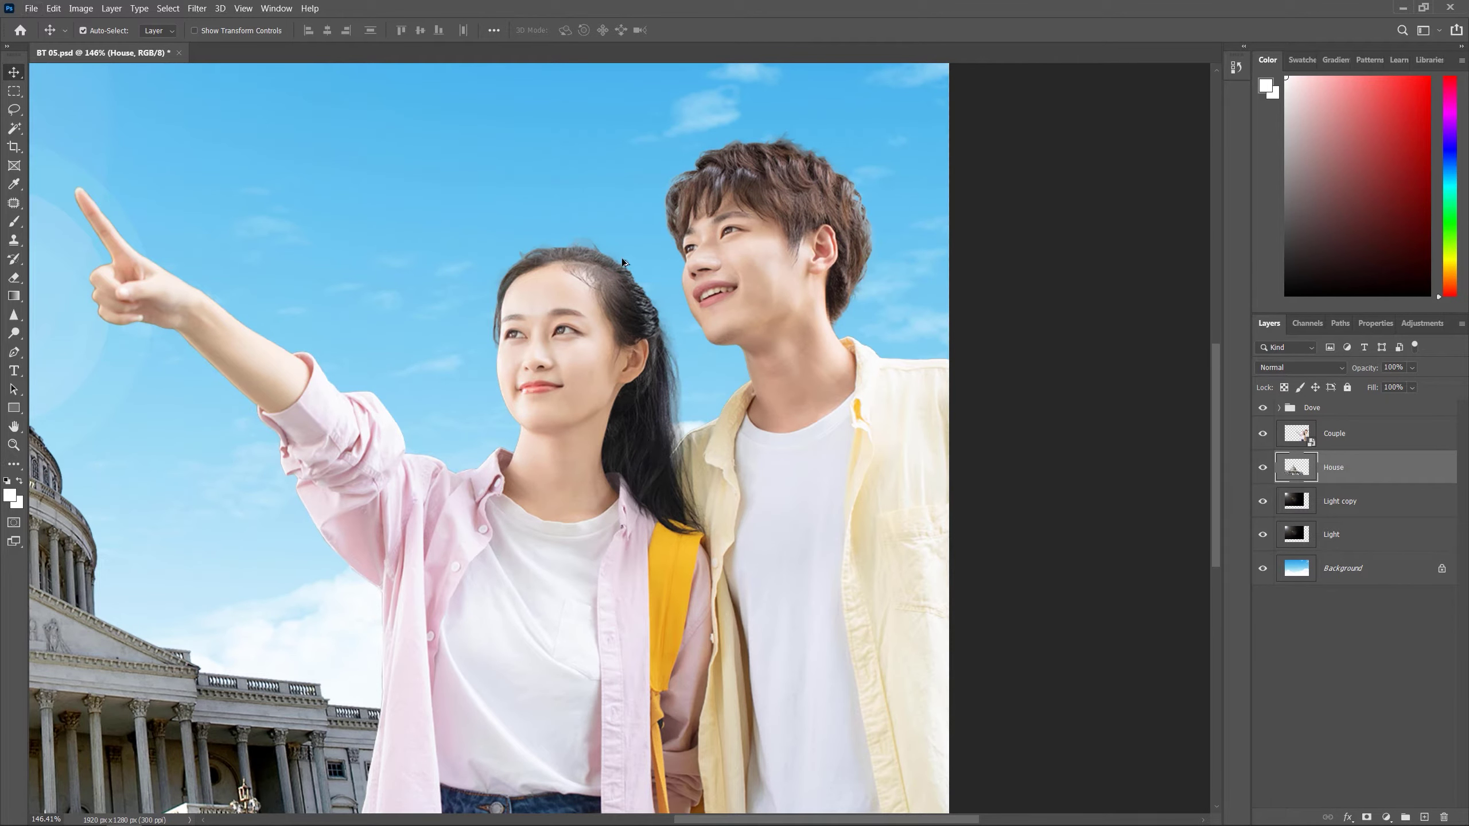
scroll(599, 263, "up", 3)
scroll(599, 264, "up", 3)
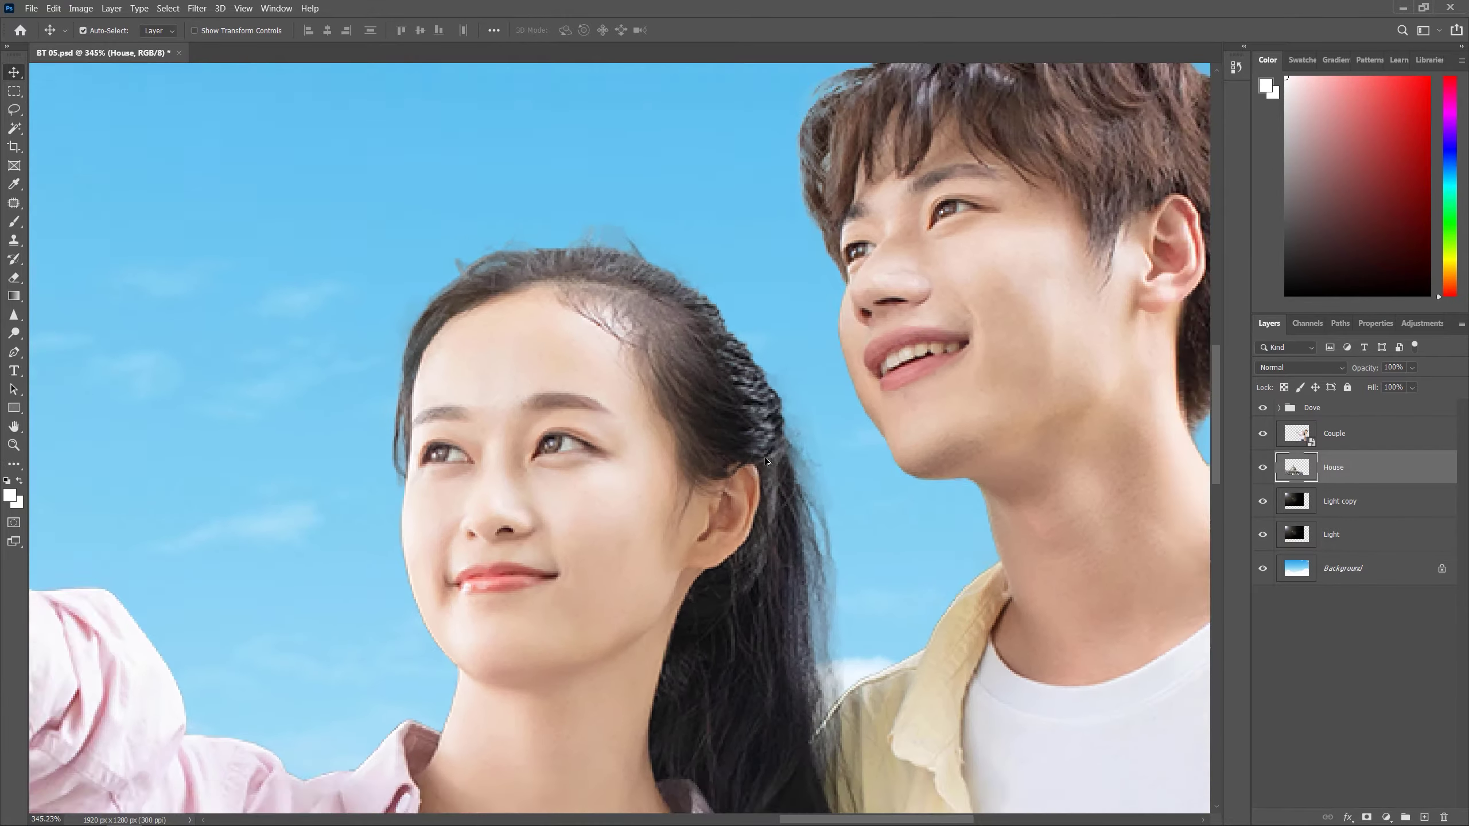
left_click_drag(898, 231, 973, 298)
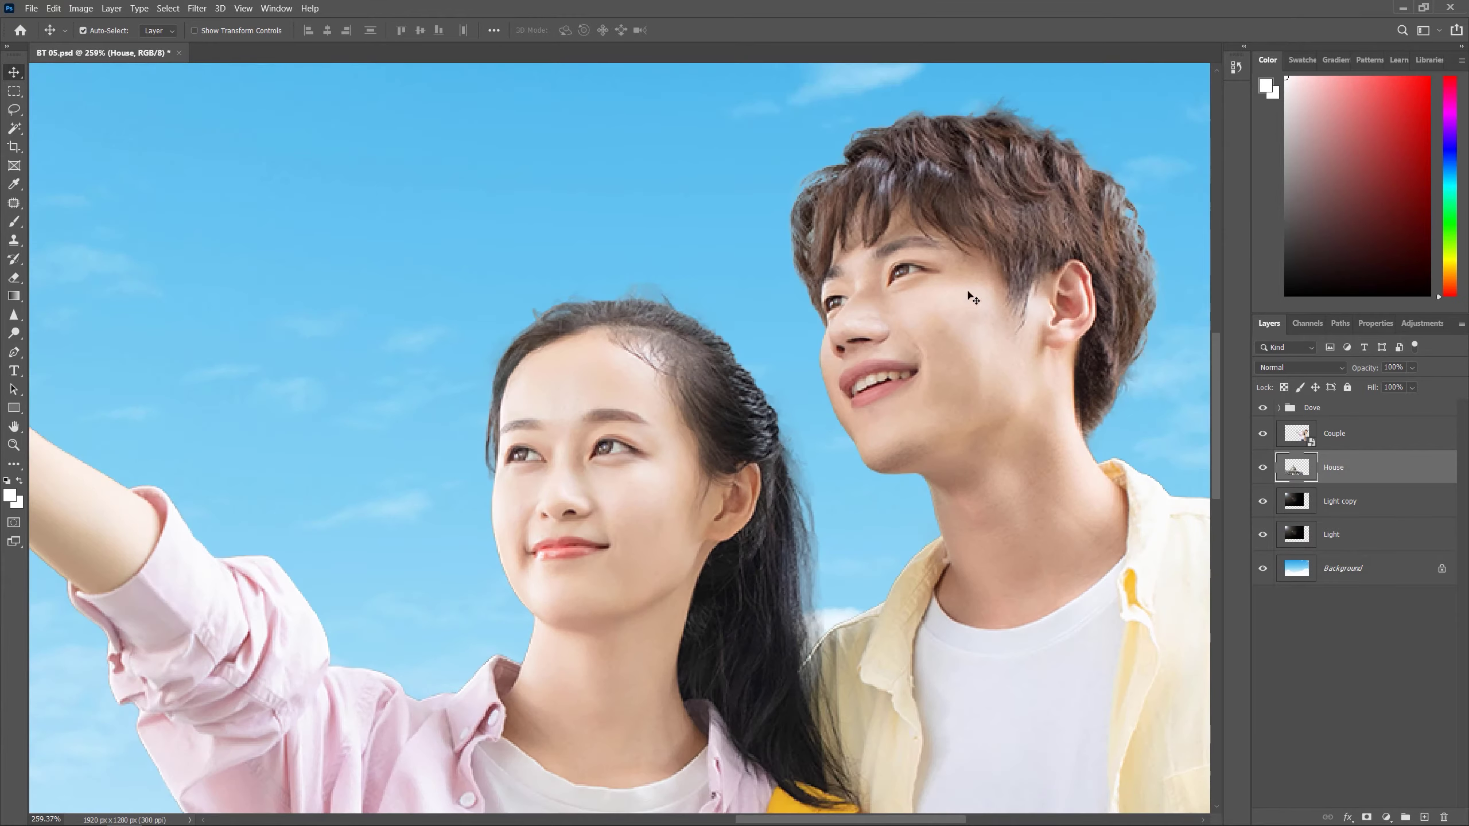
left_click_drag(1019, 189, 890, 270)
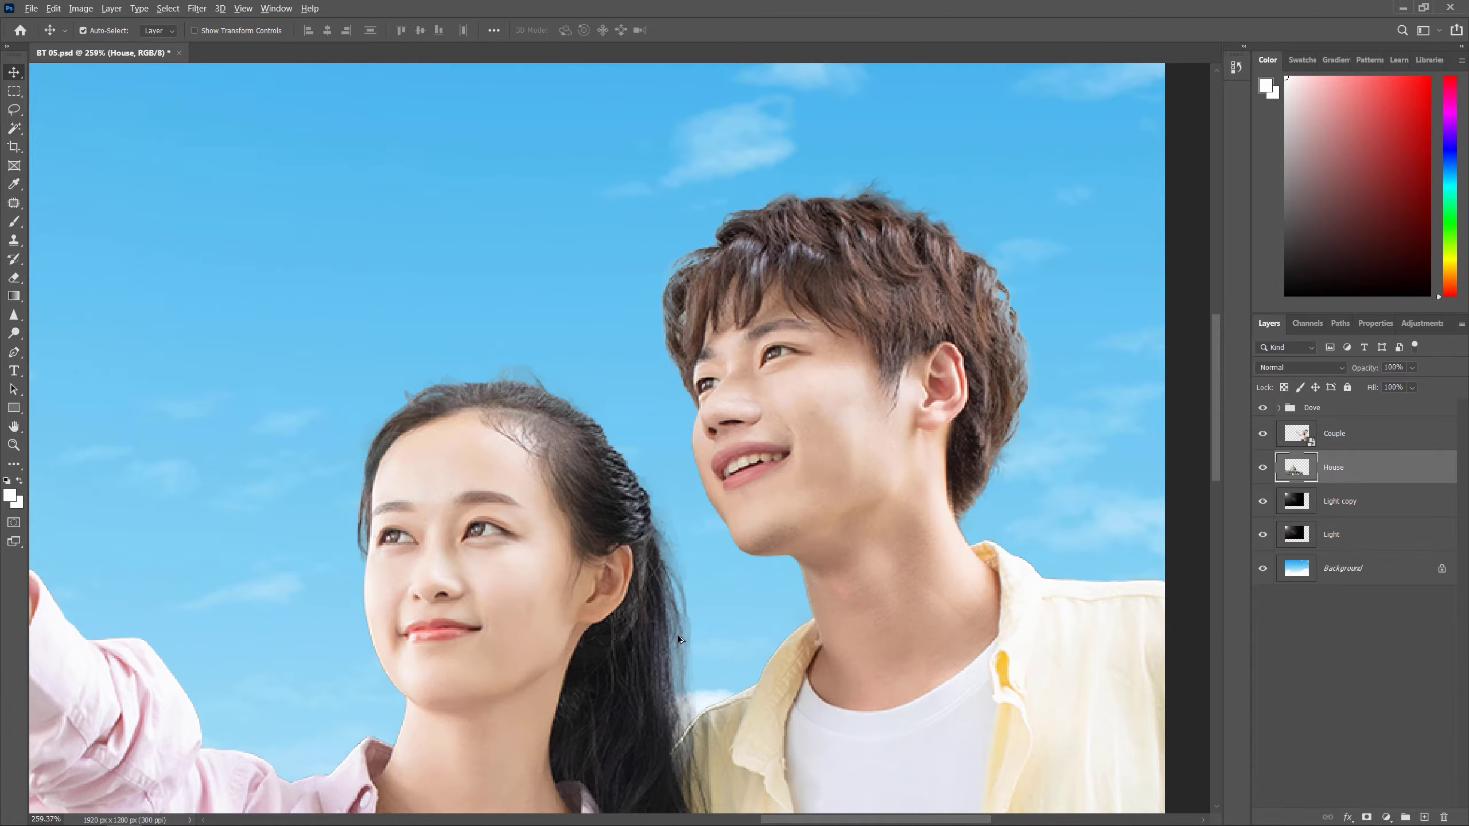
scroll(677, 634, "up", 3)
scroll(677, 634, "down", 9)
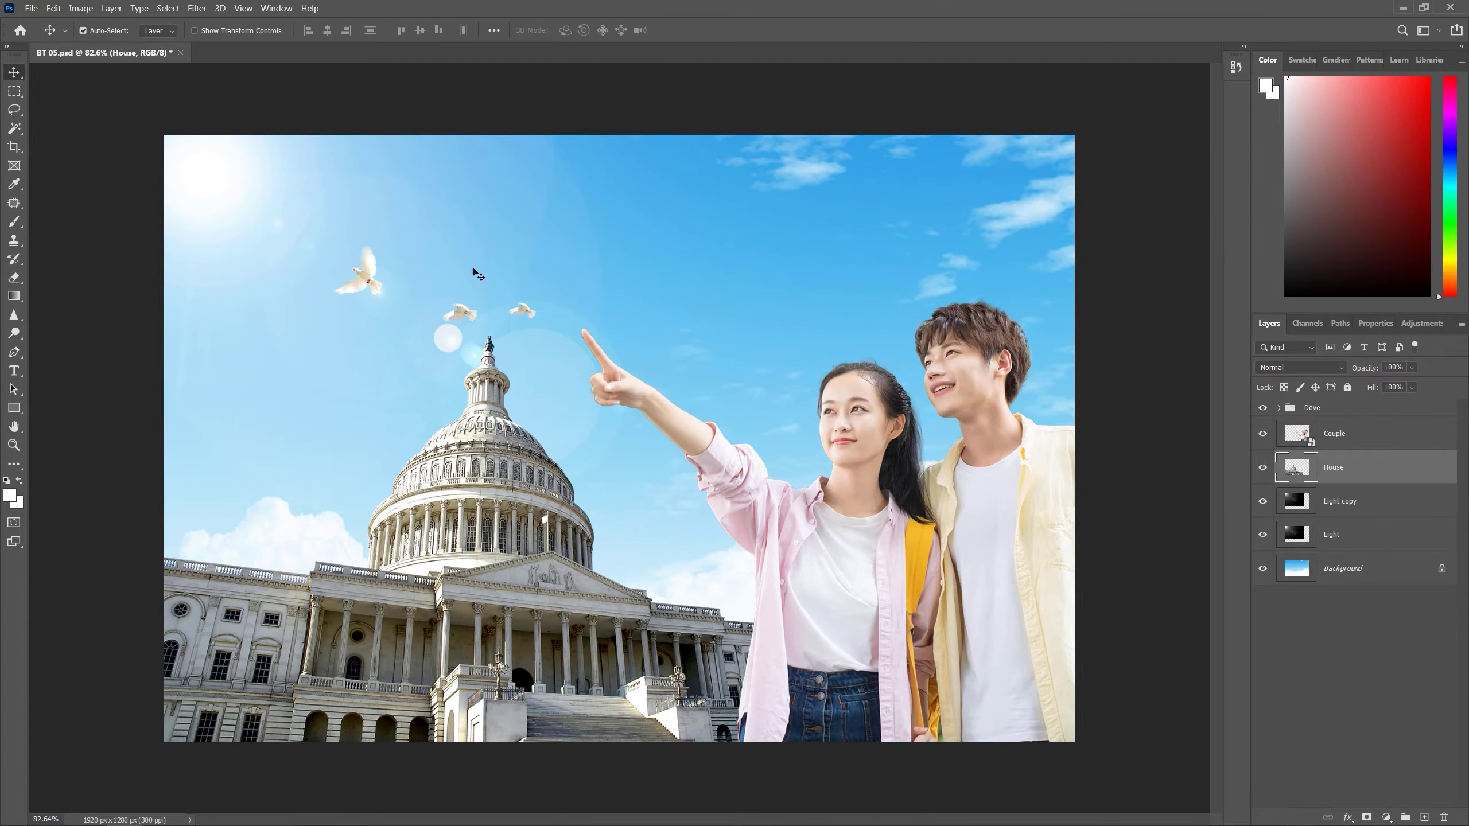
Hide and restore the Light and Light copy glow layers, then open 01.jpg.
key("ctrl+1")
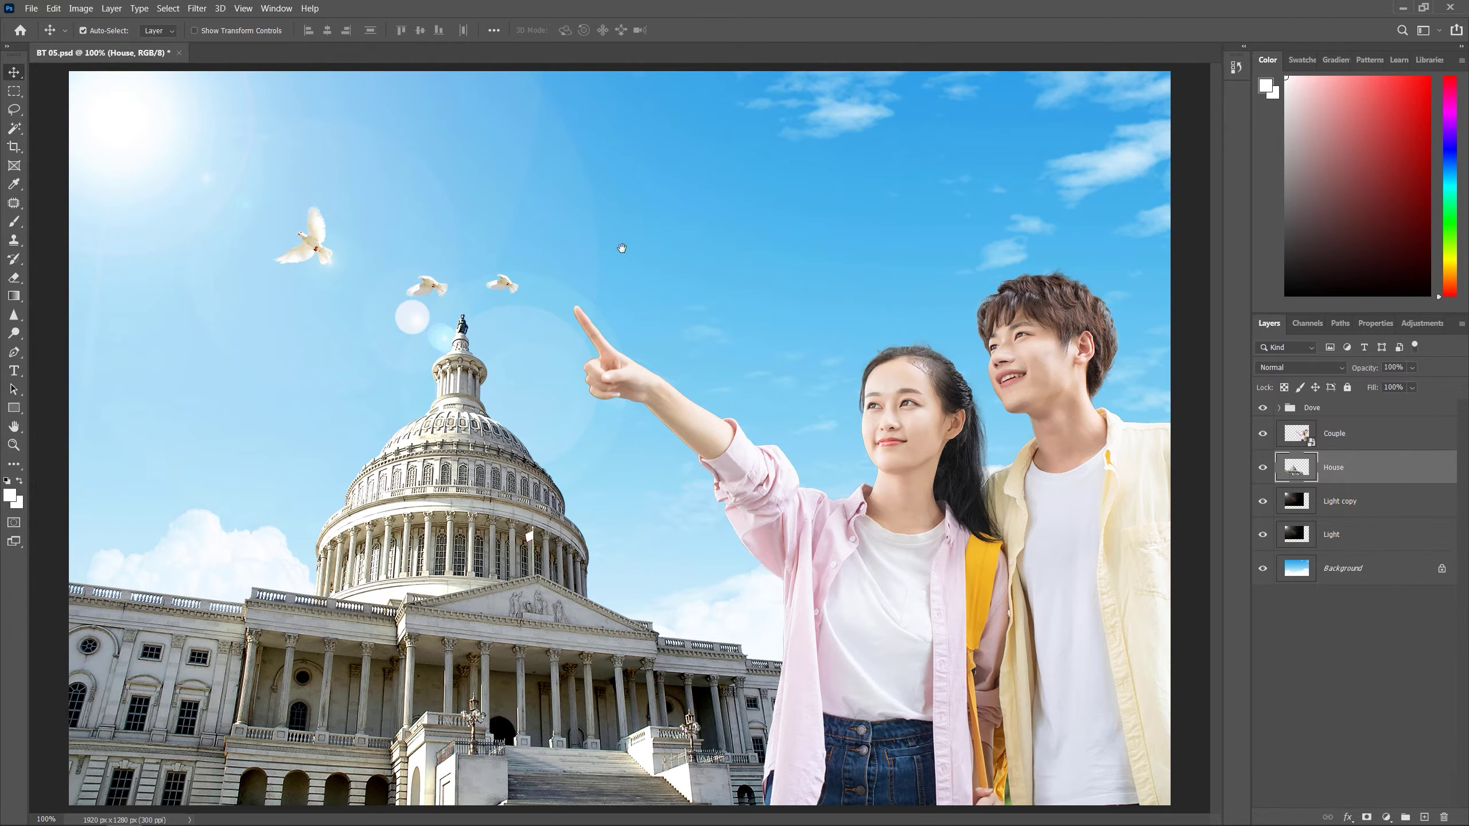
left_click_drag(1262, 501, 1262, 534)
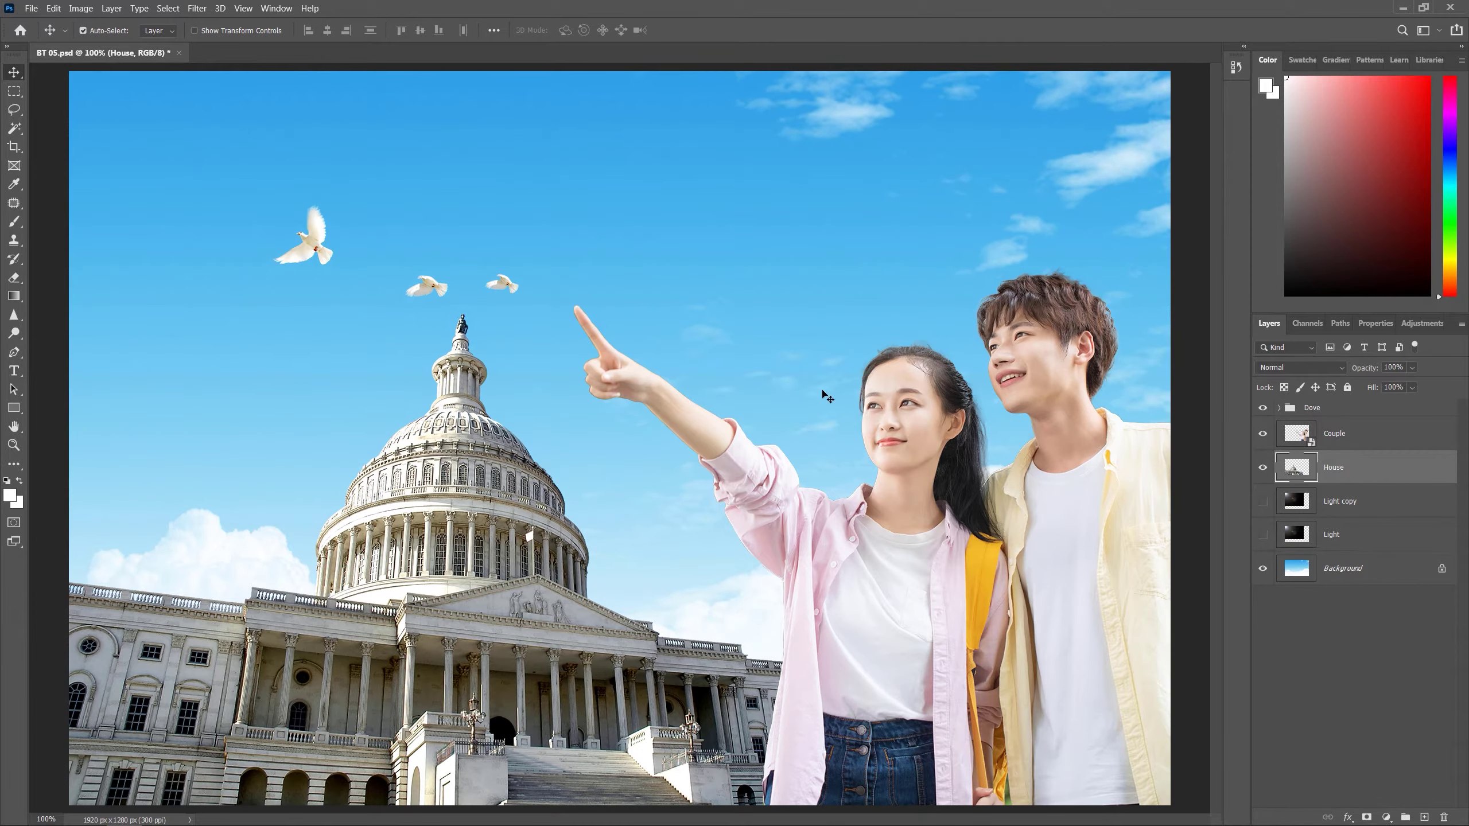
key("ctrl+0")
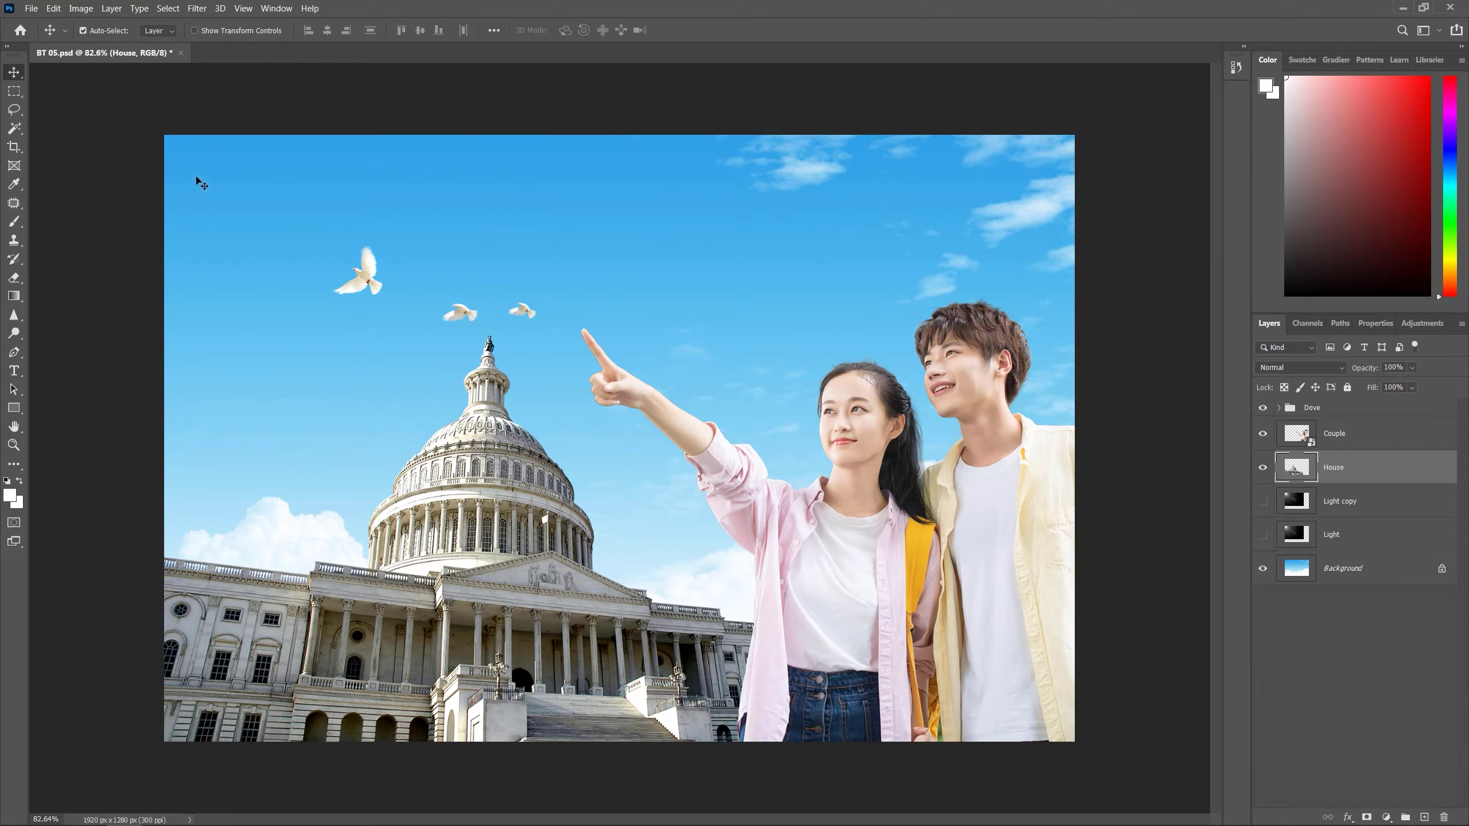
left_click(1262, 501)
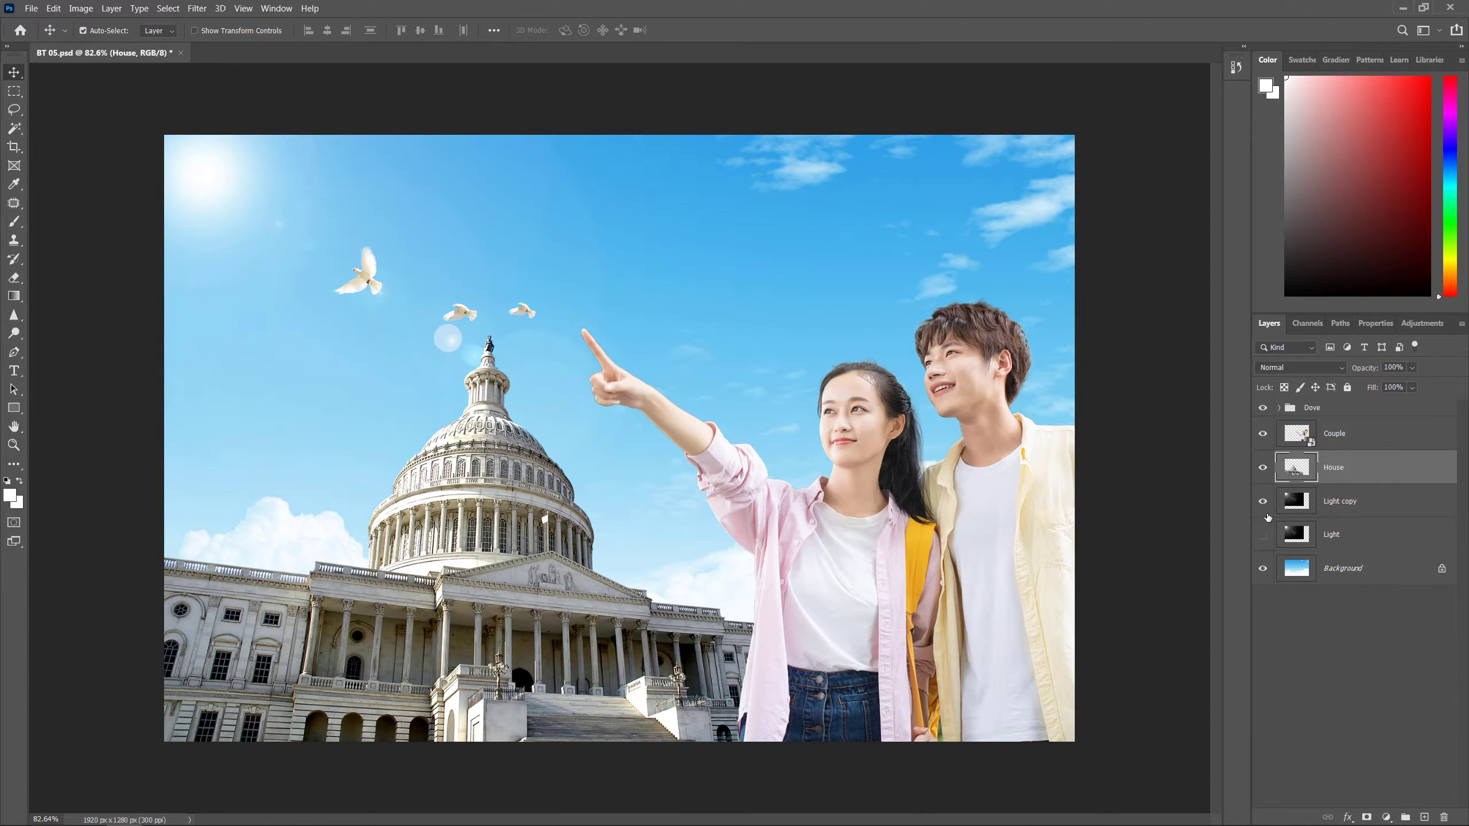
left_click(1263, 534)
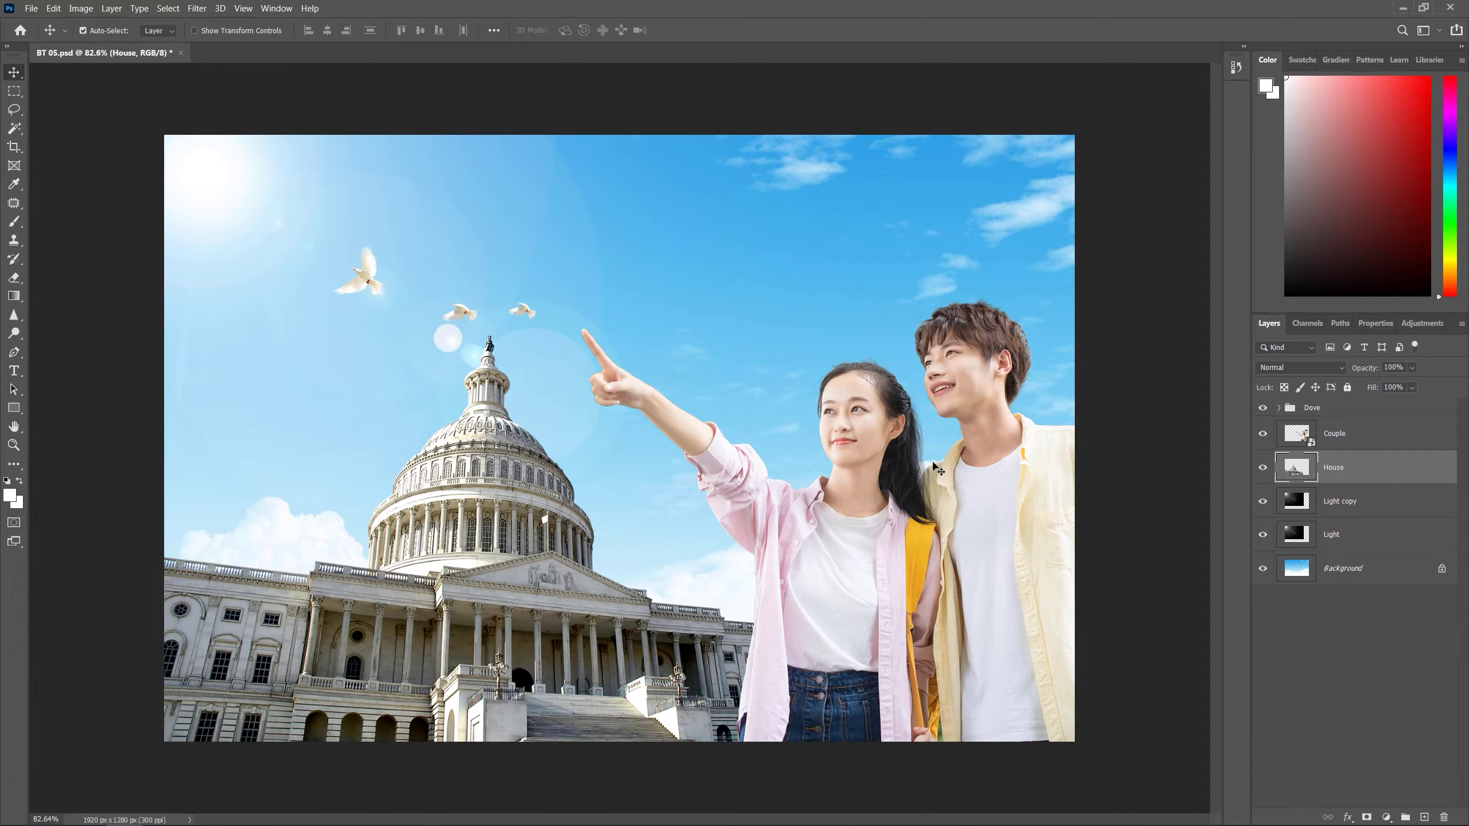
left_click_drag(867, 492, 406, 48)
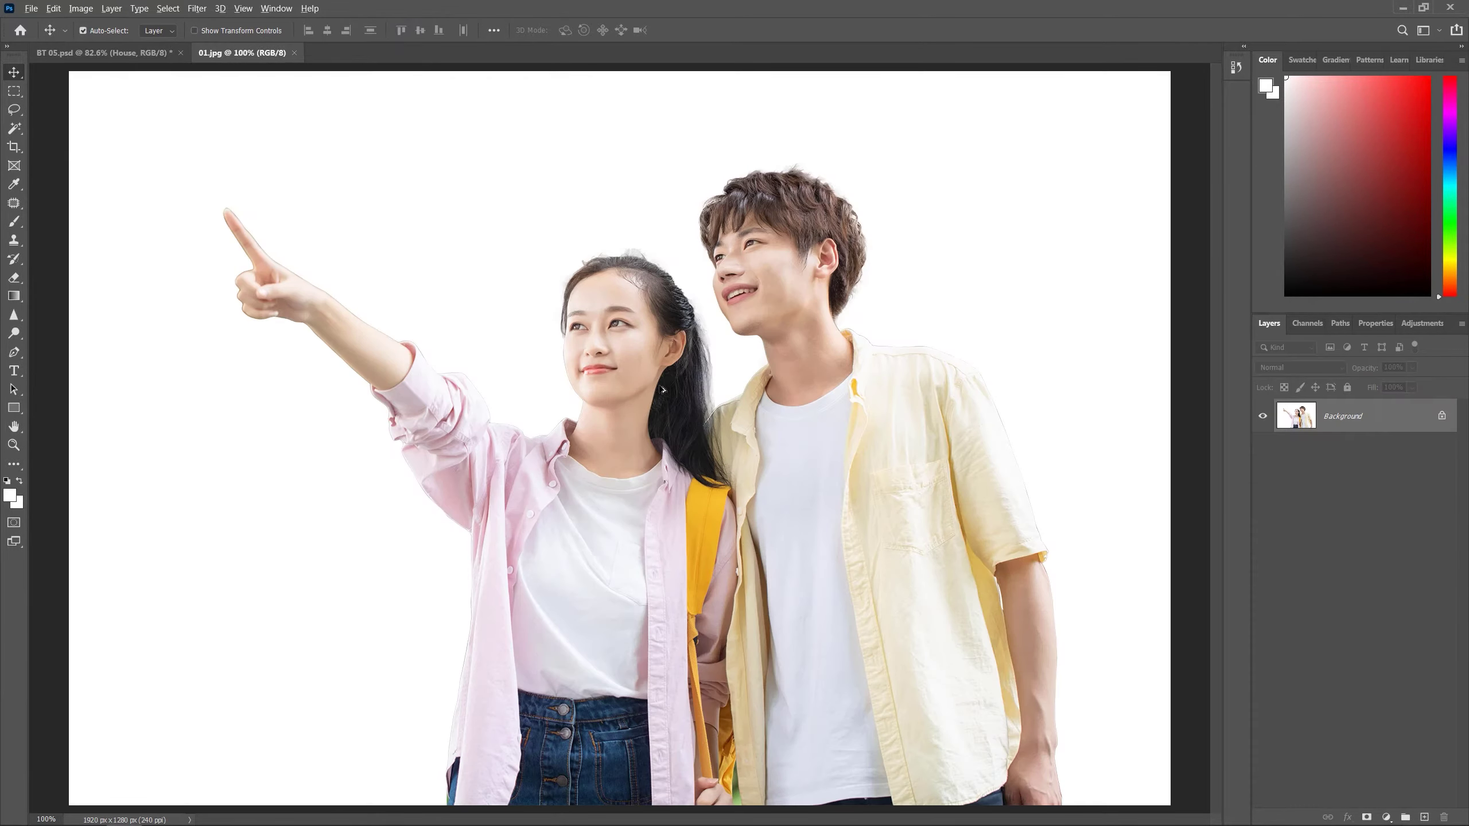
scroll(766, 398, "up", 3)
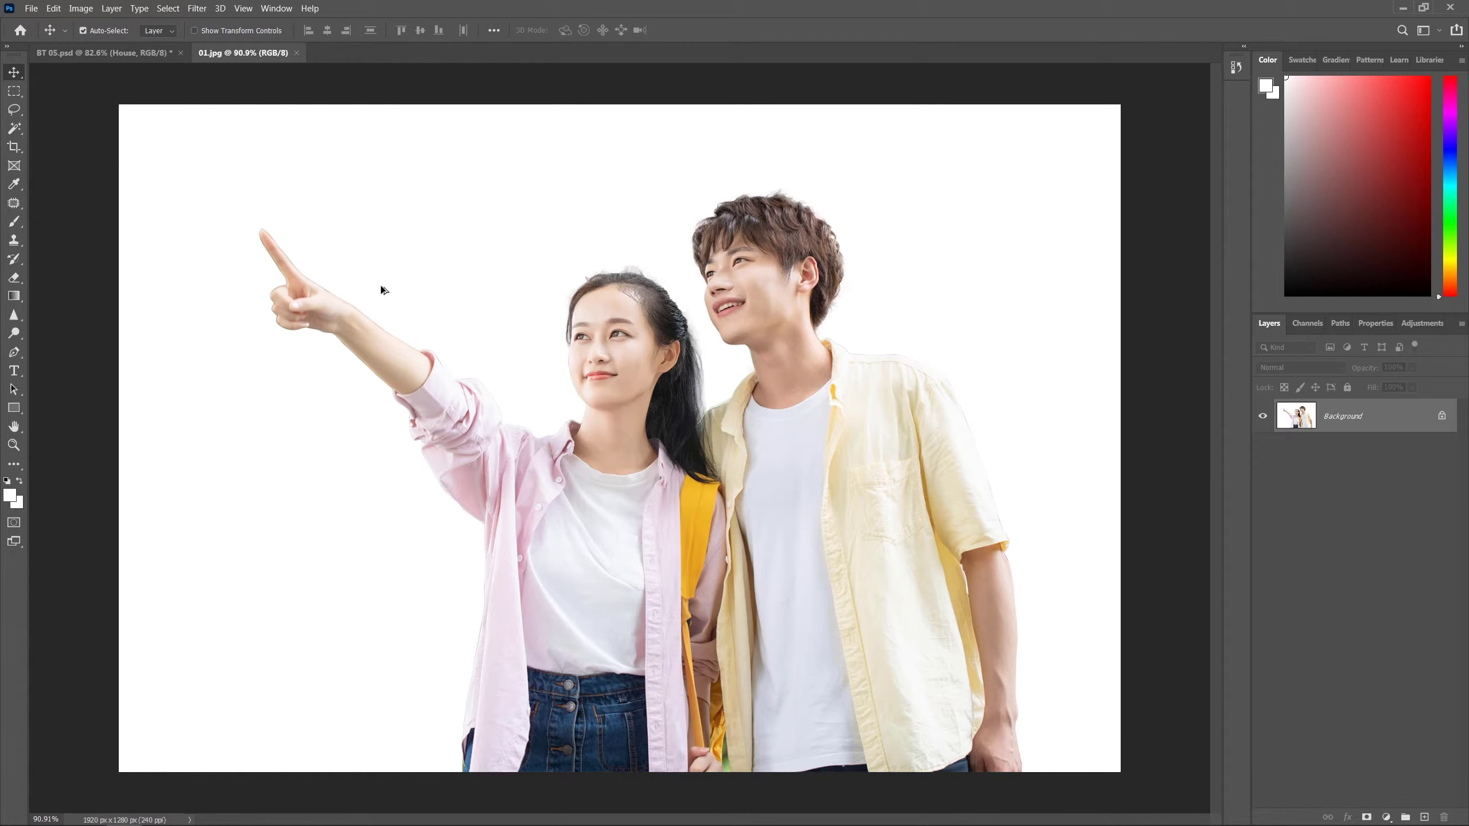
scroll(405, 330, "up", 6)
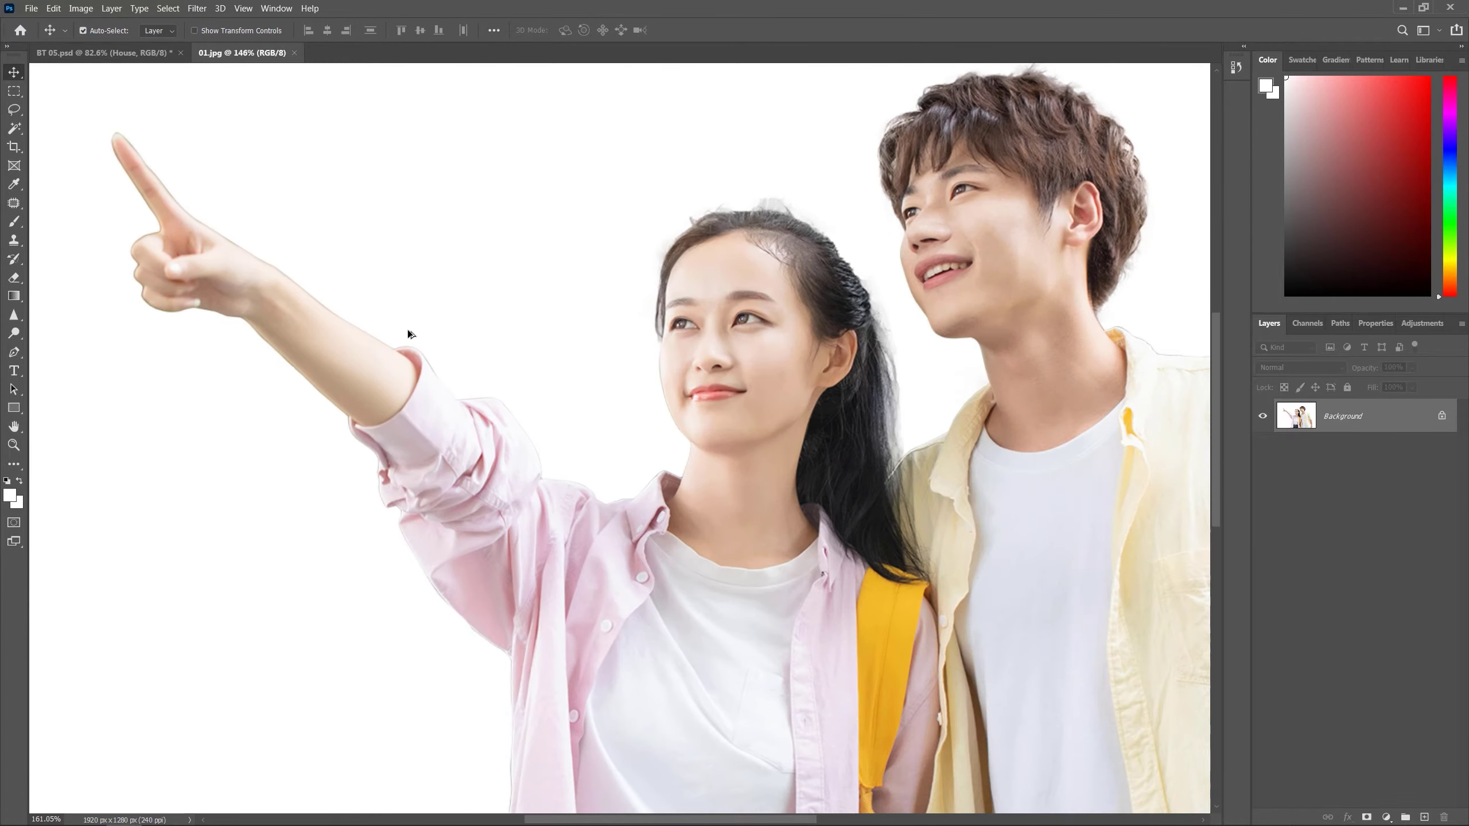
scroll(408, 330, "down", 4)
scroll(499, 349, "down", 2)
scroll(499, 349, "up", 3)
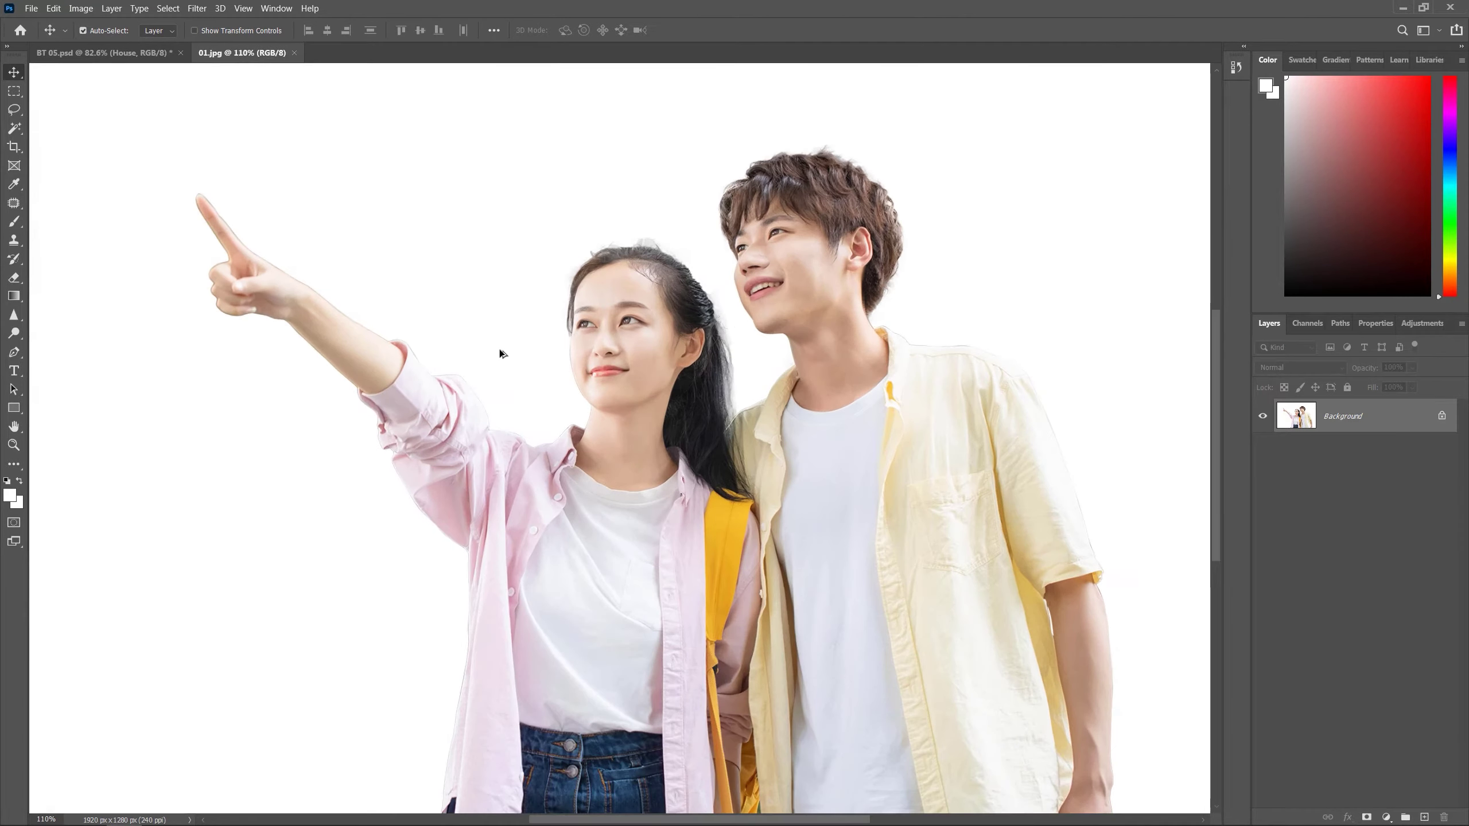
scroll(499, 349, "down", 2)
scroll(498, 349, "down", 1)
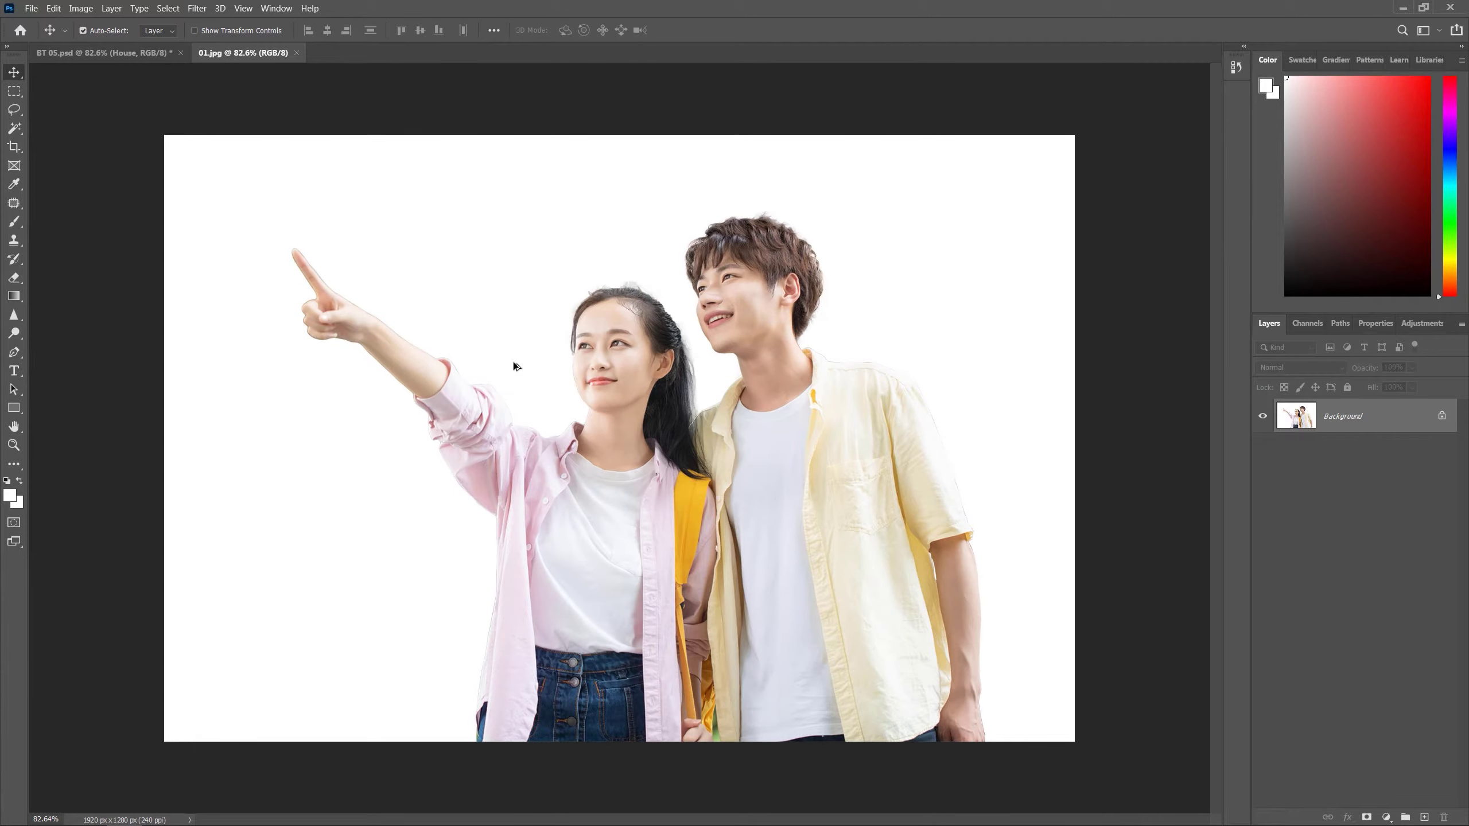
scroll(484, 363, "up", 2)
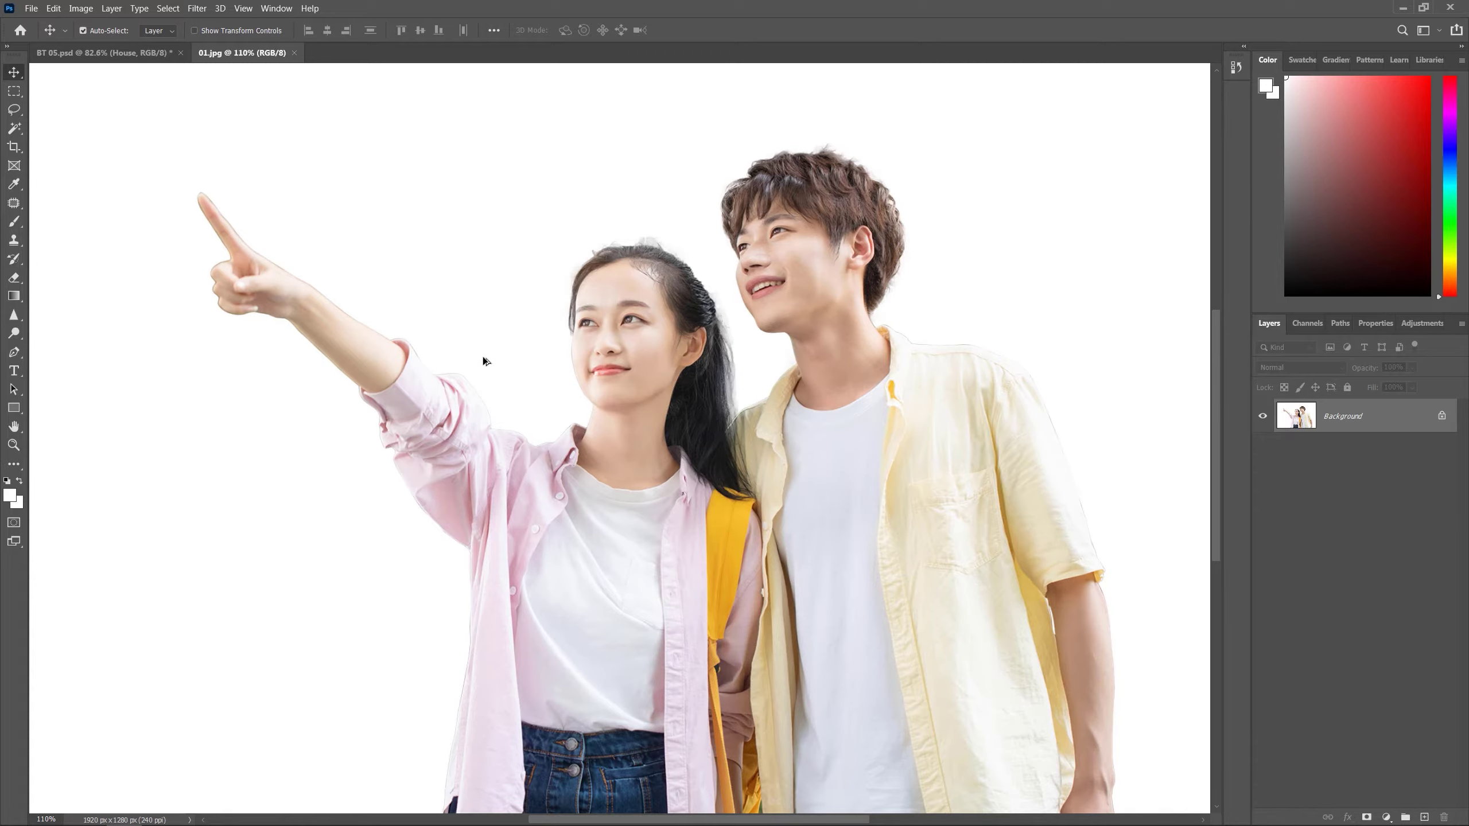
scroll(482, 356, "down", 2)
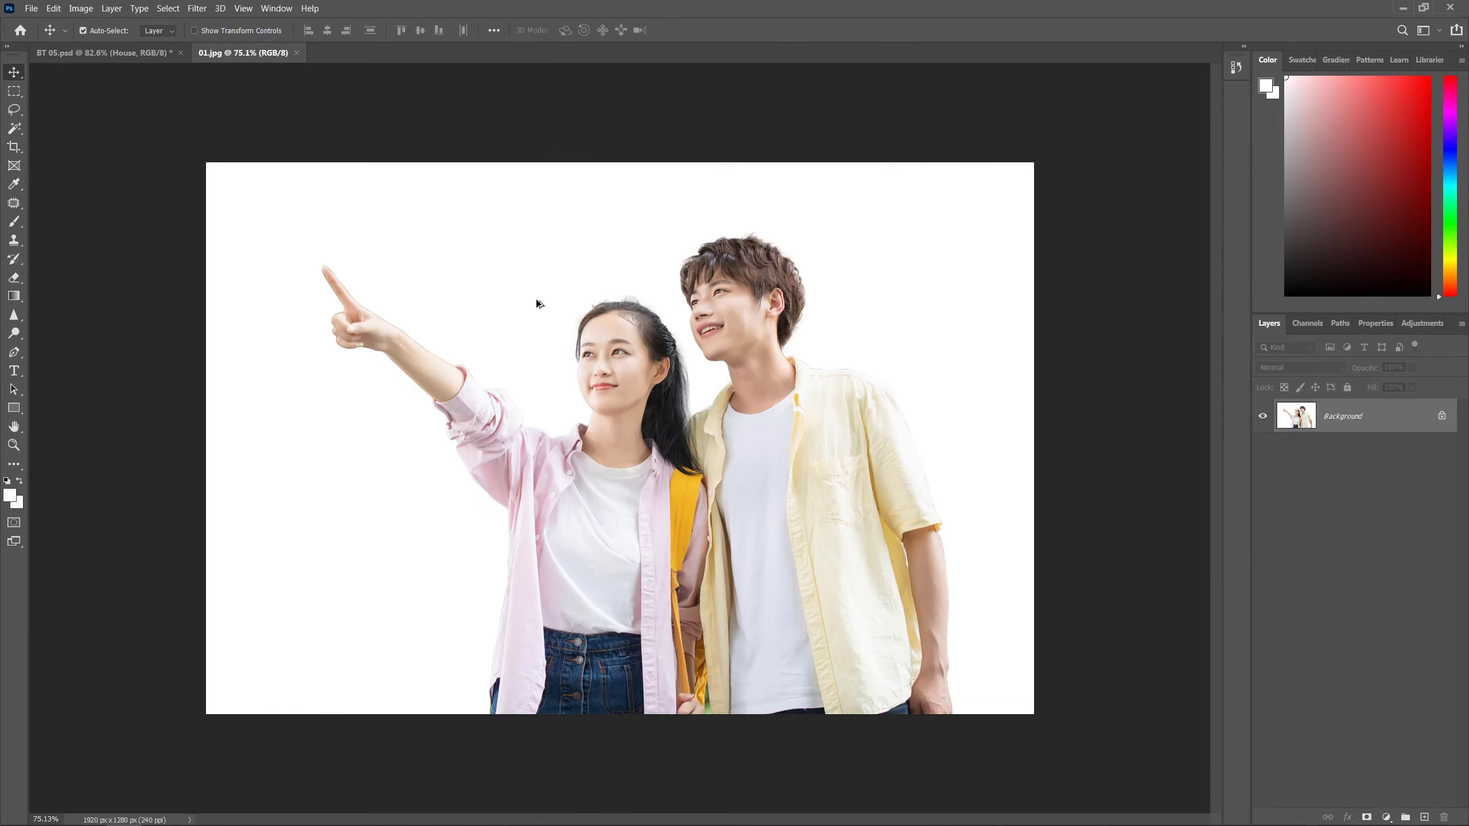
scroll(535, 298, "up", 2)
scroll(536, 298, "up", 1)
scroll(386, 278, "down", 2)
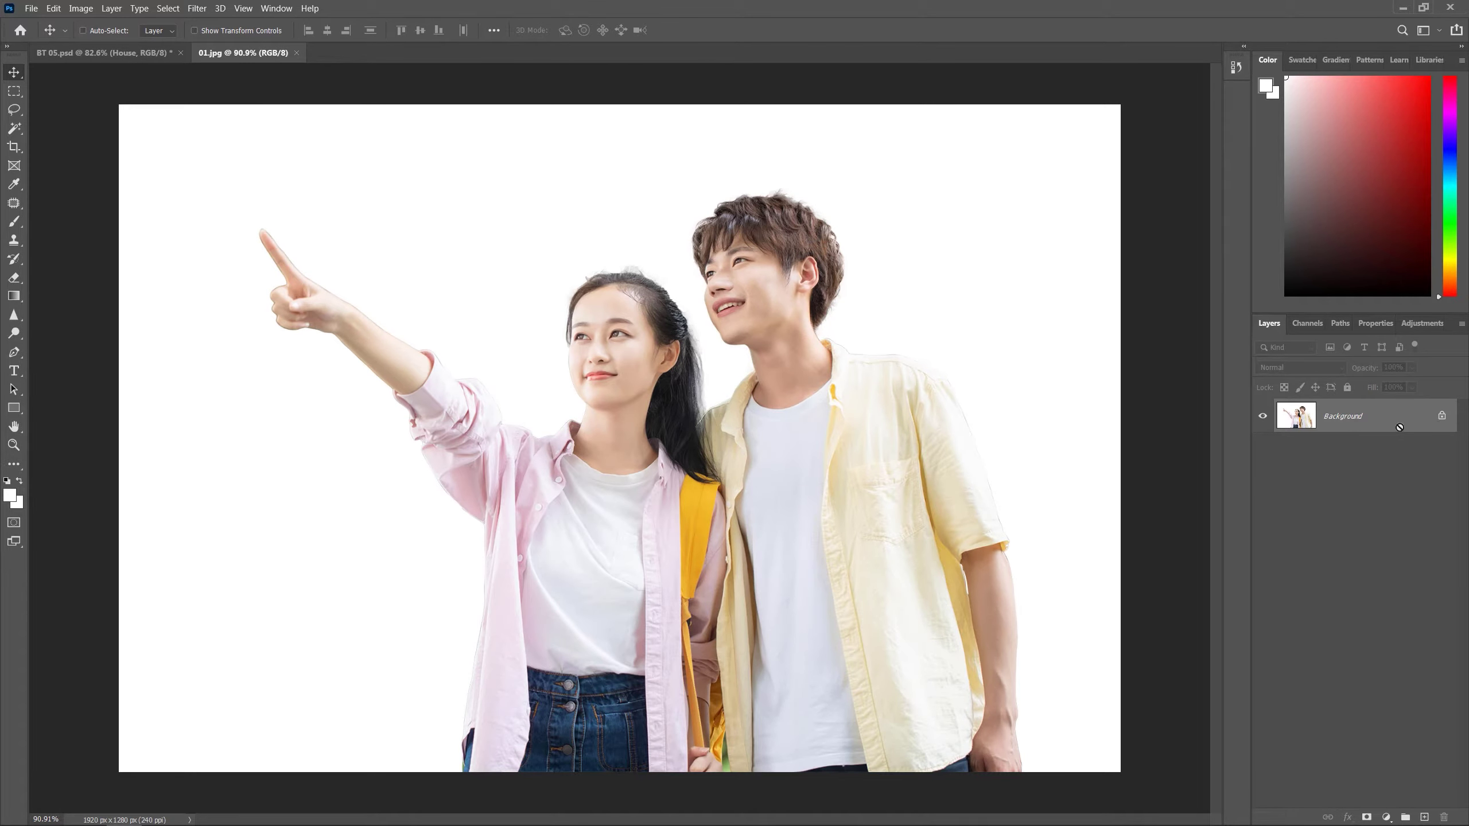
Duplicate the photo to Layer 1 and Magic Wand-select the white background at tolerance 2.
key("ctrl+j")
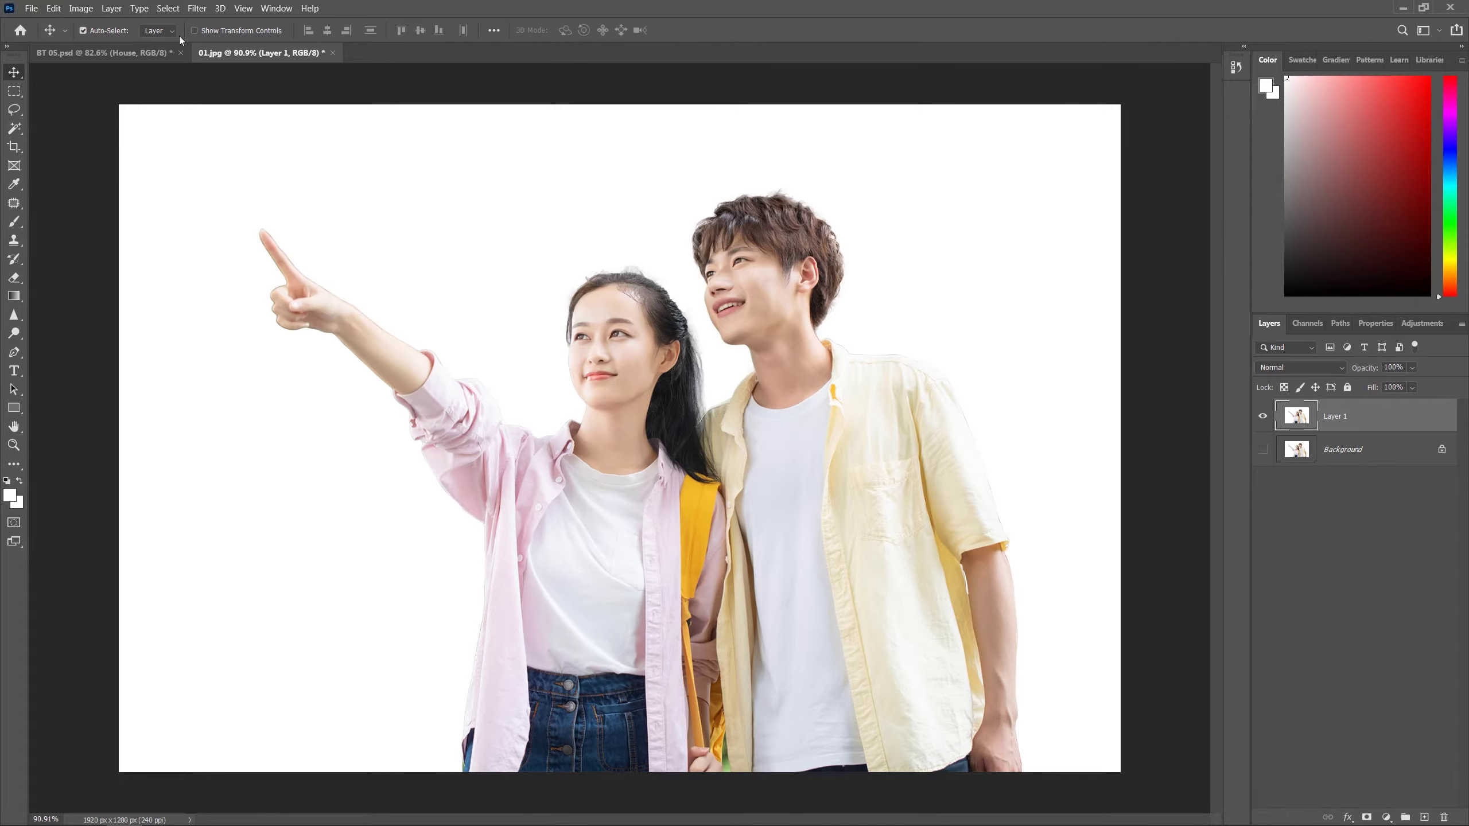
left_click(14, 128)
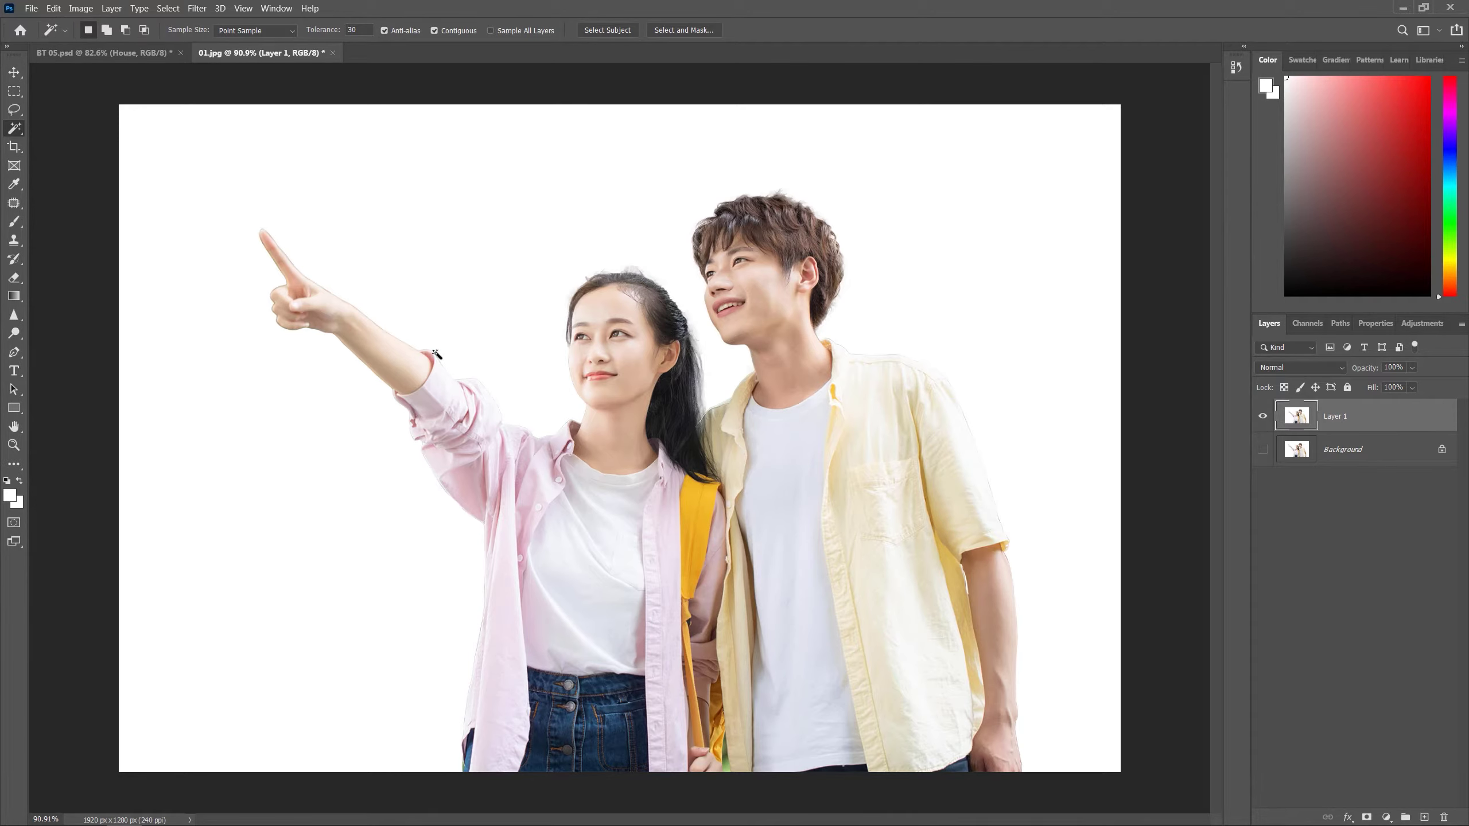
left_click(427, 229)
key("BackSpace")
type("2")
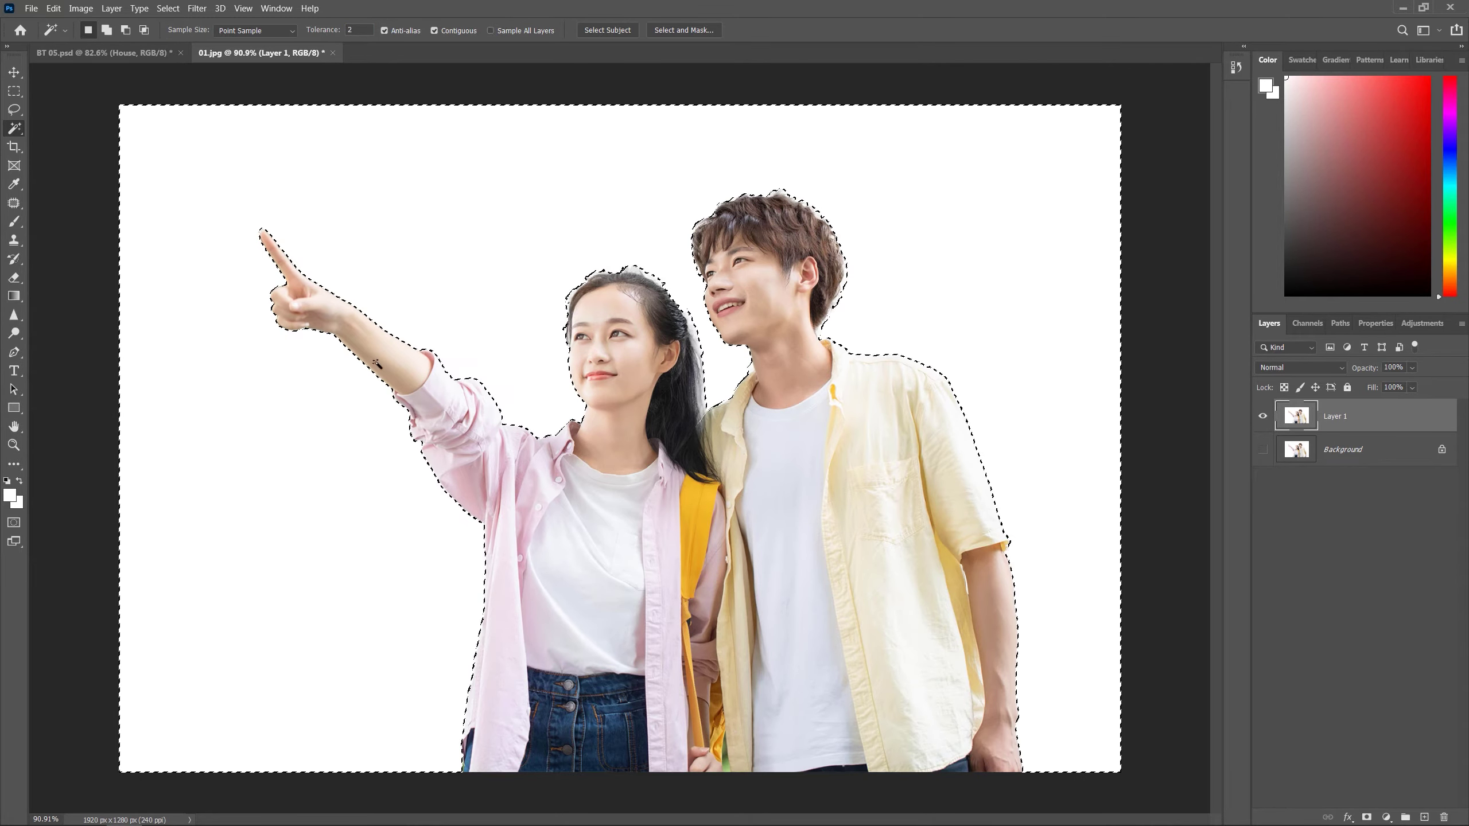
Copy the background selection to a new Layer 2, then undo it to keep Layer 1's selection.
scroll(422, 363, "up", 2)
scroll(422, 363, "up", 3)
scroll(422, 363, "up", 3)
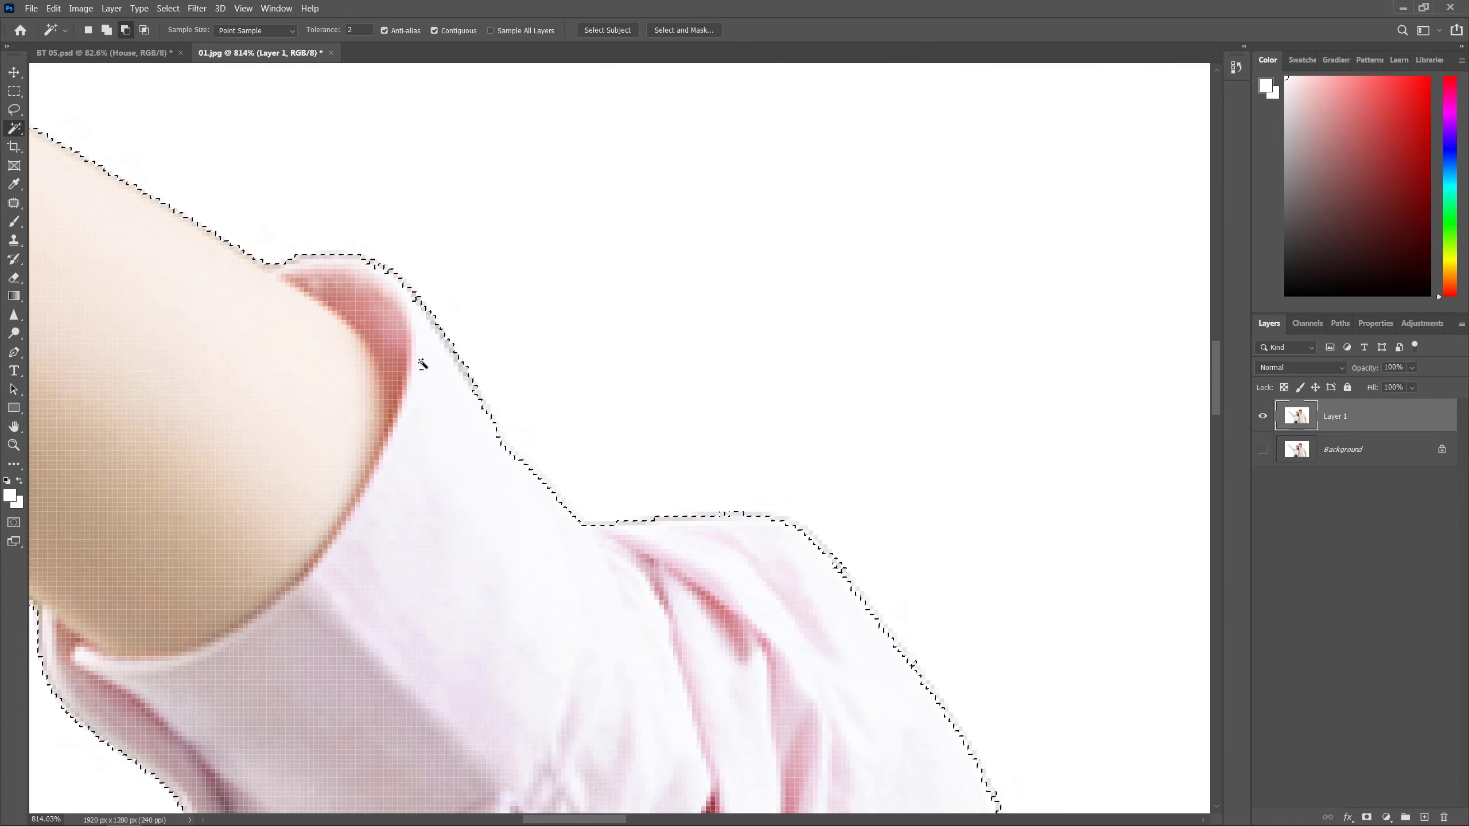
scroll(421, 362, "down", 2)
scroll(417, 330, "down", 2)
scroll(302, 337, "down", 1)
scroll(302, 337, "down", 2)
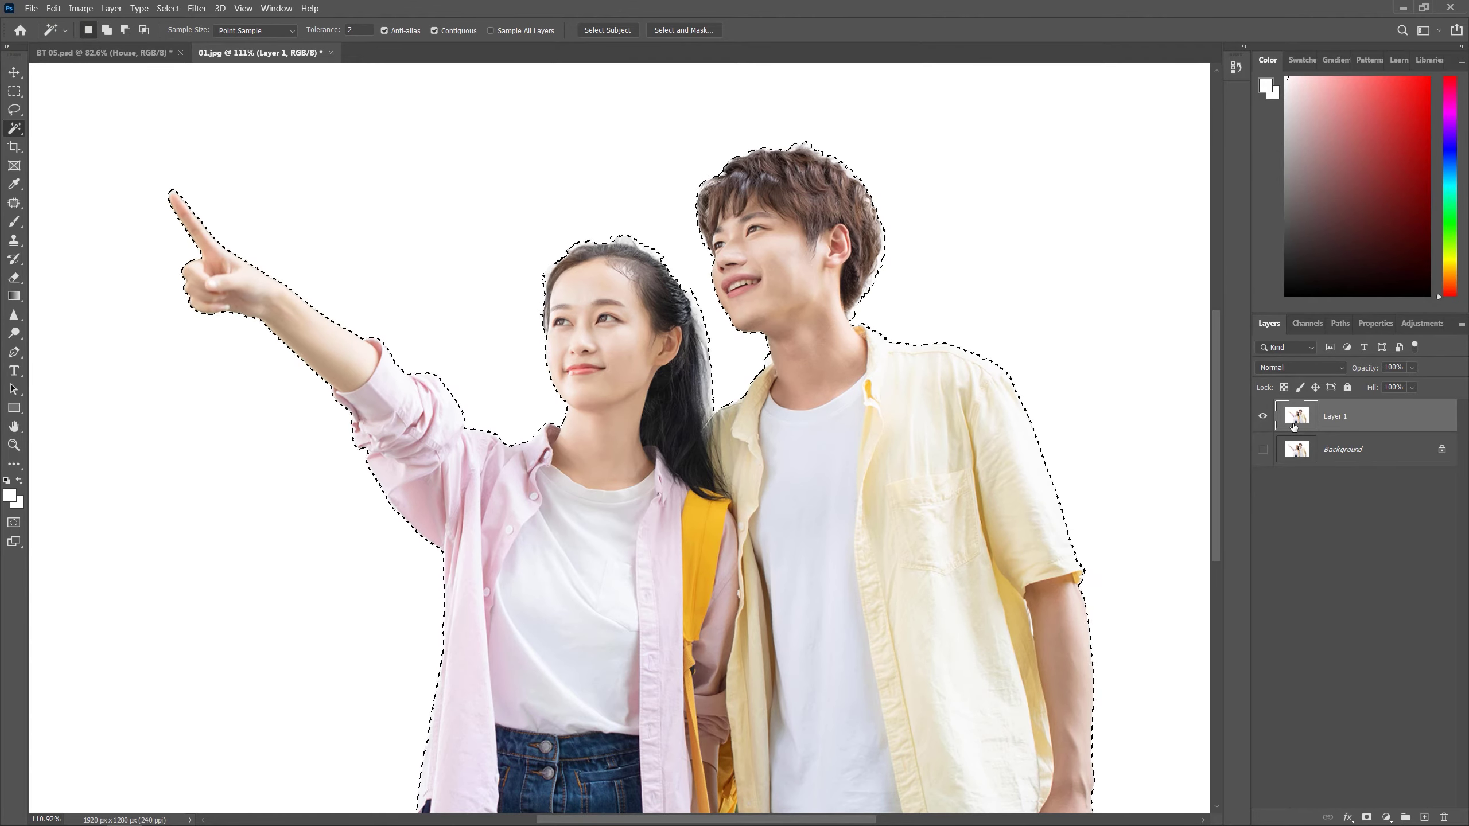
key("ctrl+j")
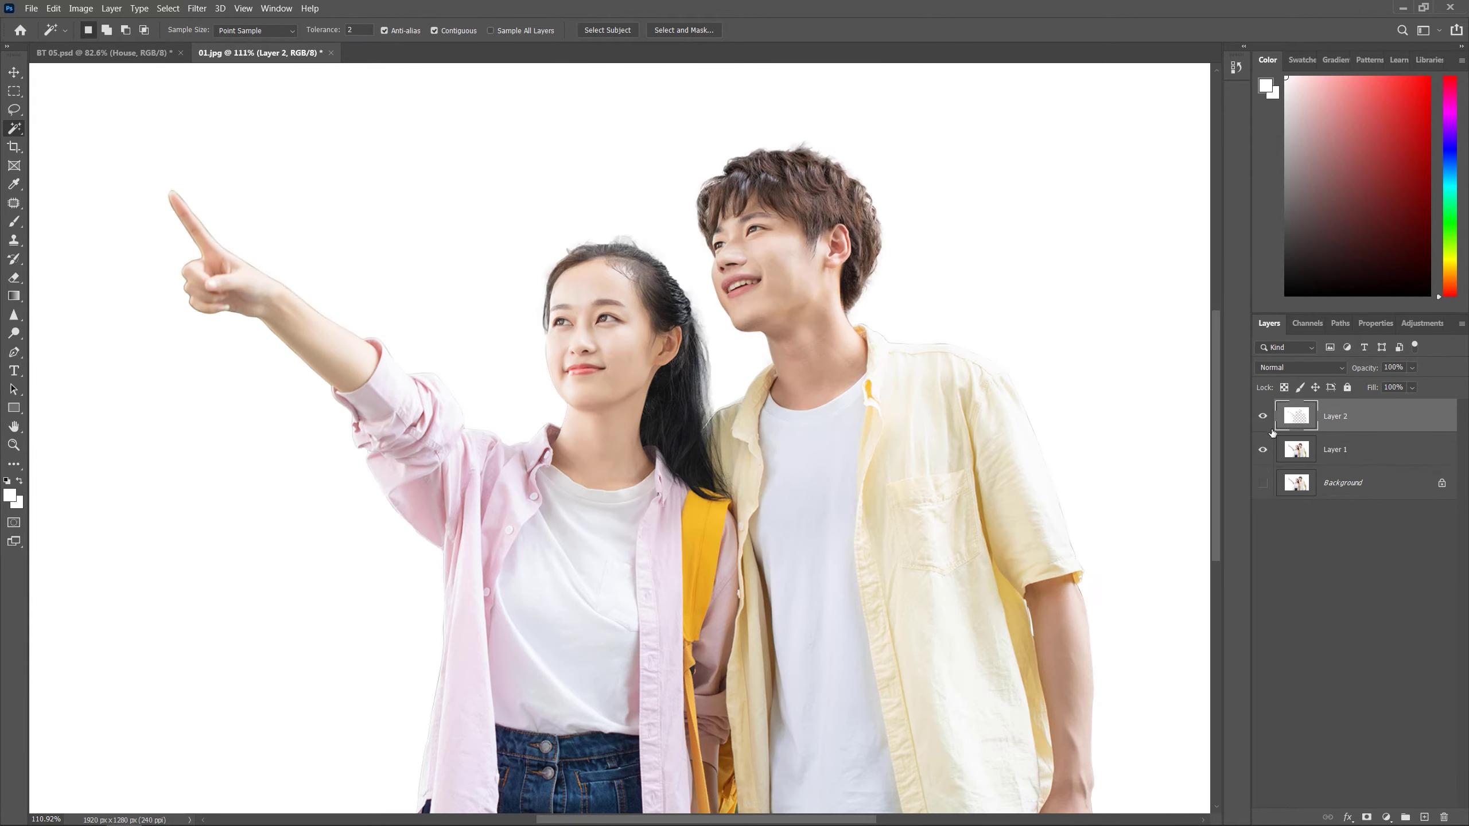
key("ctrl+z")
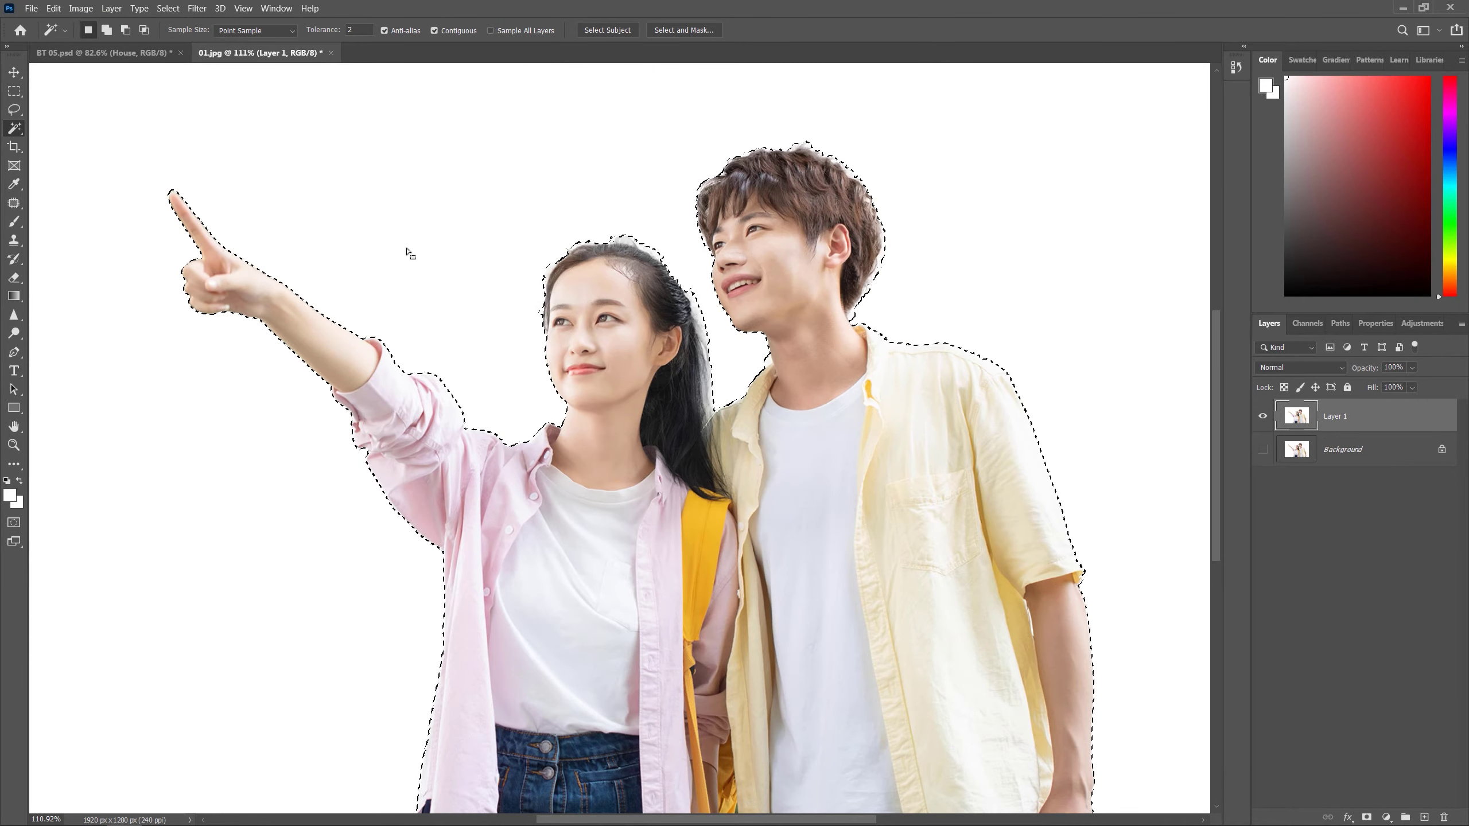
scroll(407, 250, "down", 2)
scroll(938, 330, "up", 2)
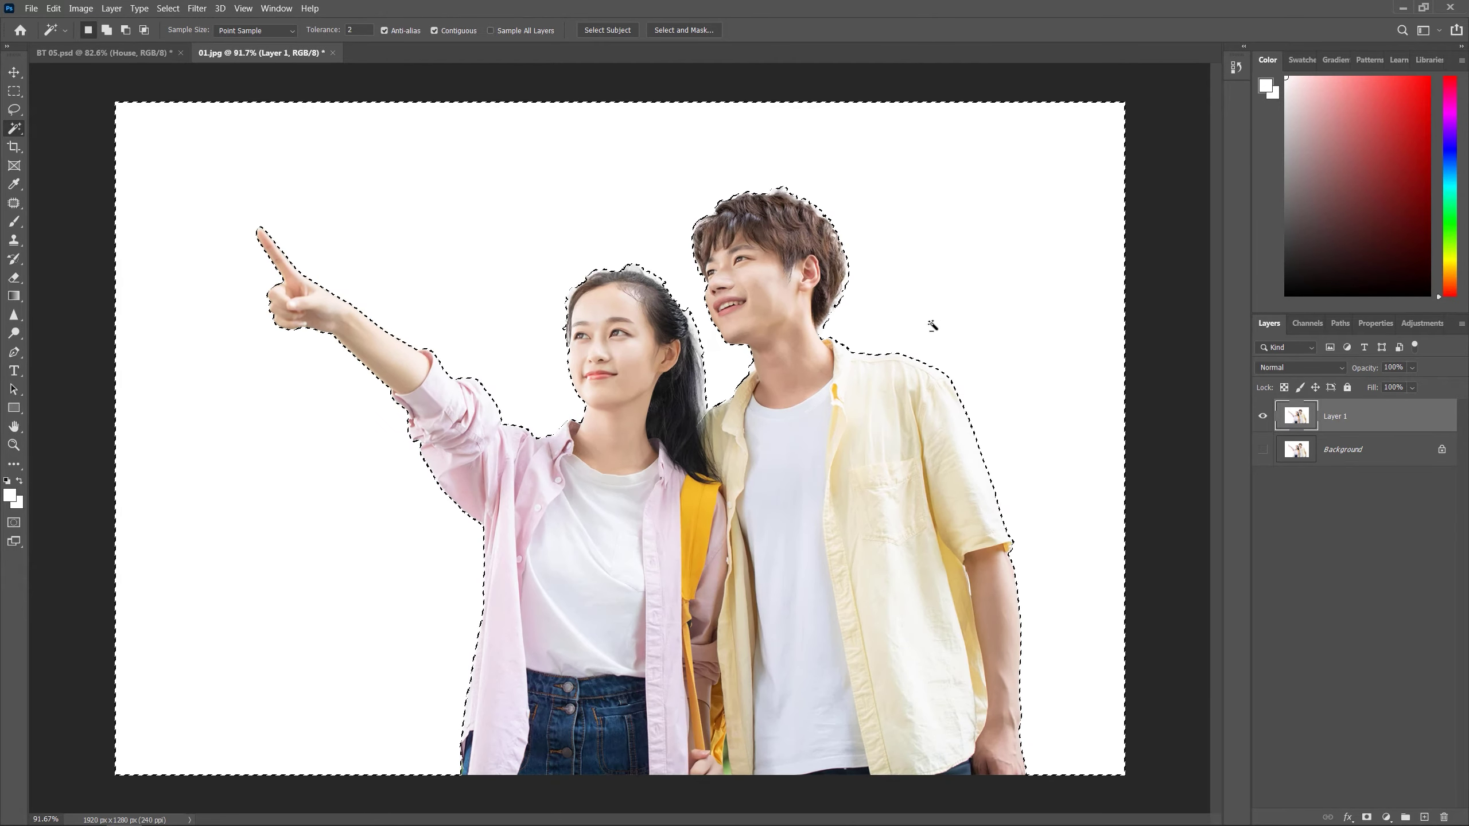
Invert the selection, copy the couple onto Layer 2, and hide Layer 1.
left_click(168, 8)
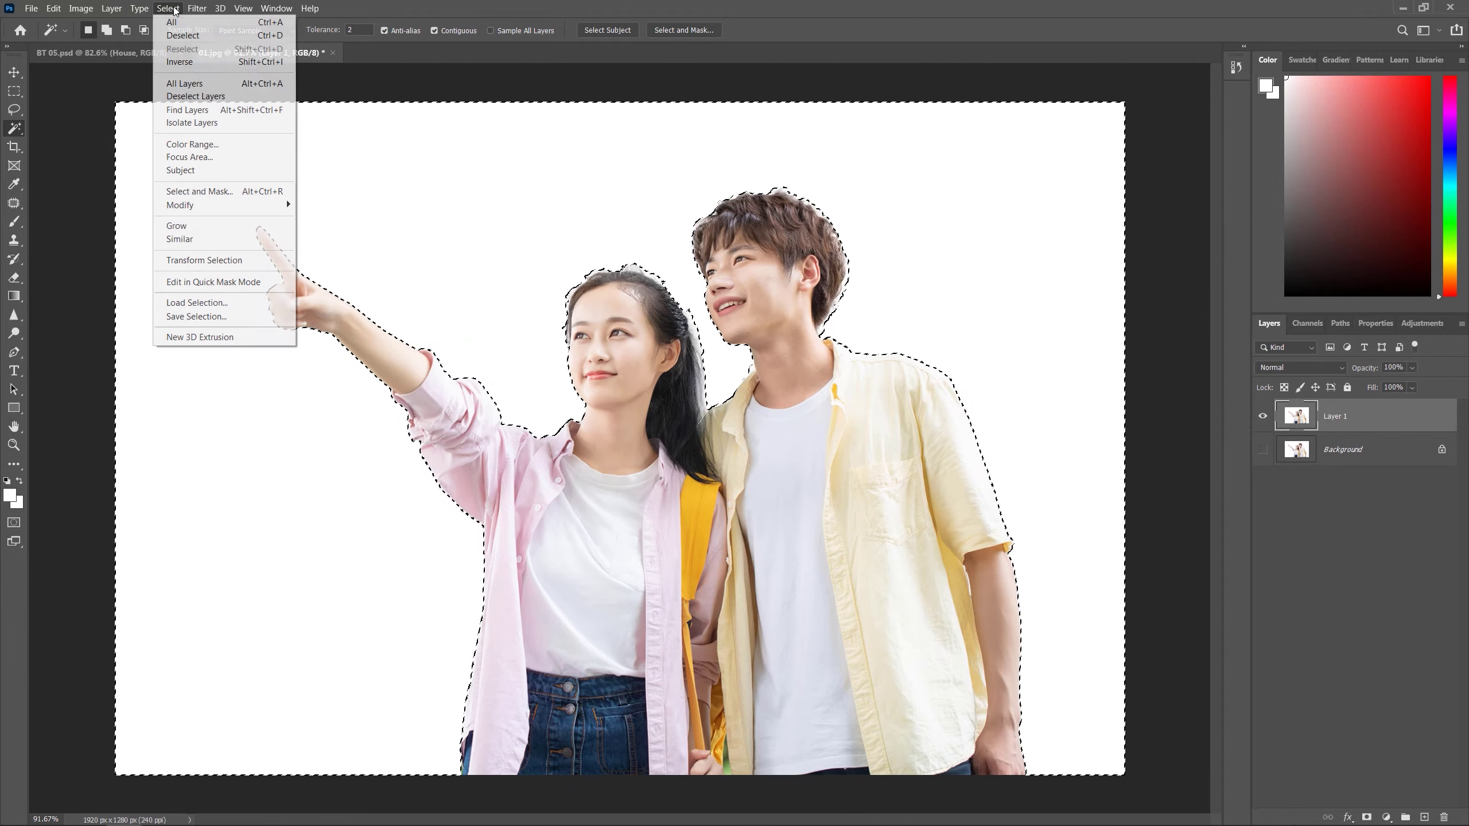
left_click(185, 63)
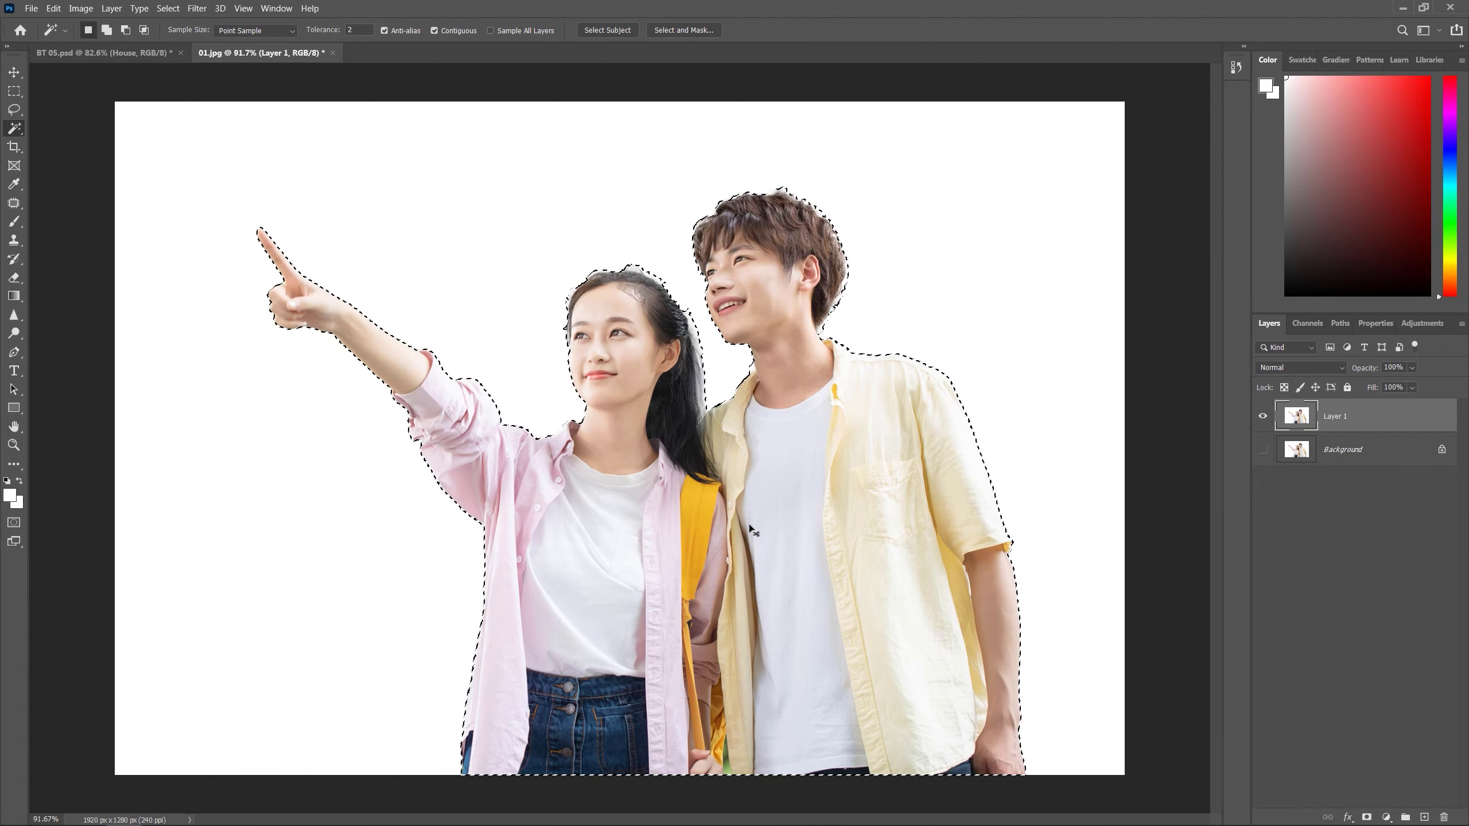
key("ctrl+j")
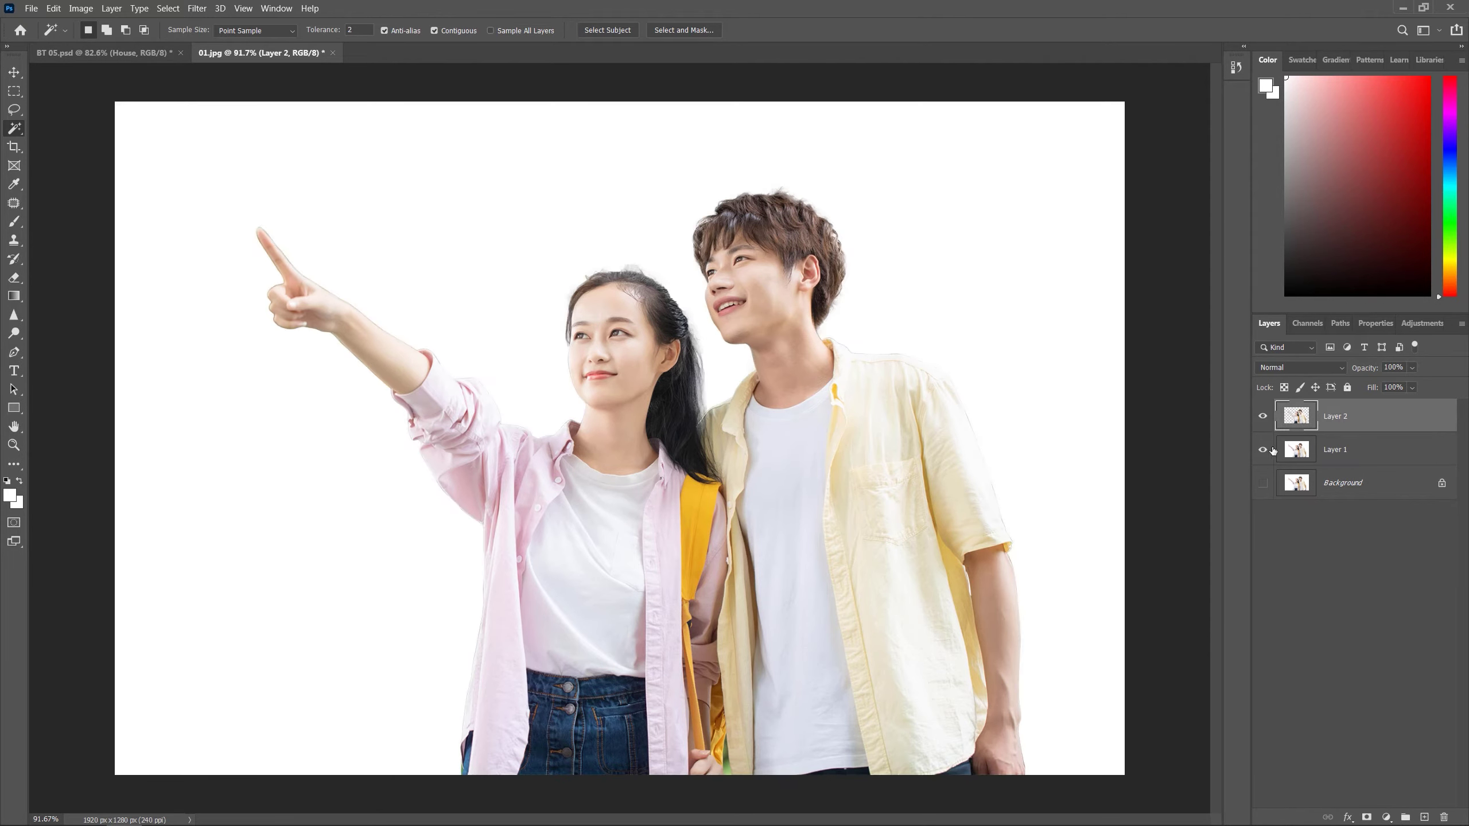
left_click(1264, 450)
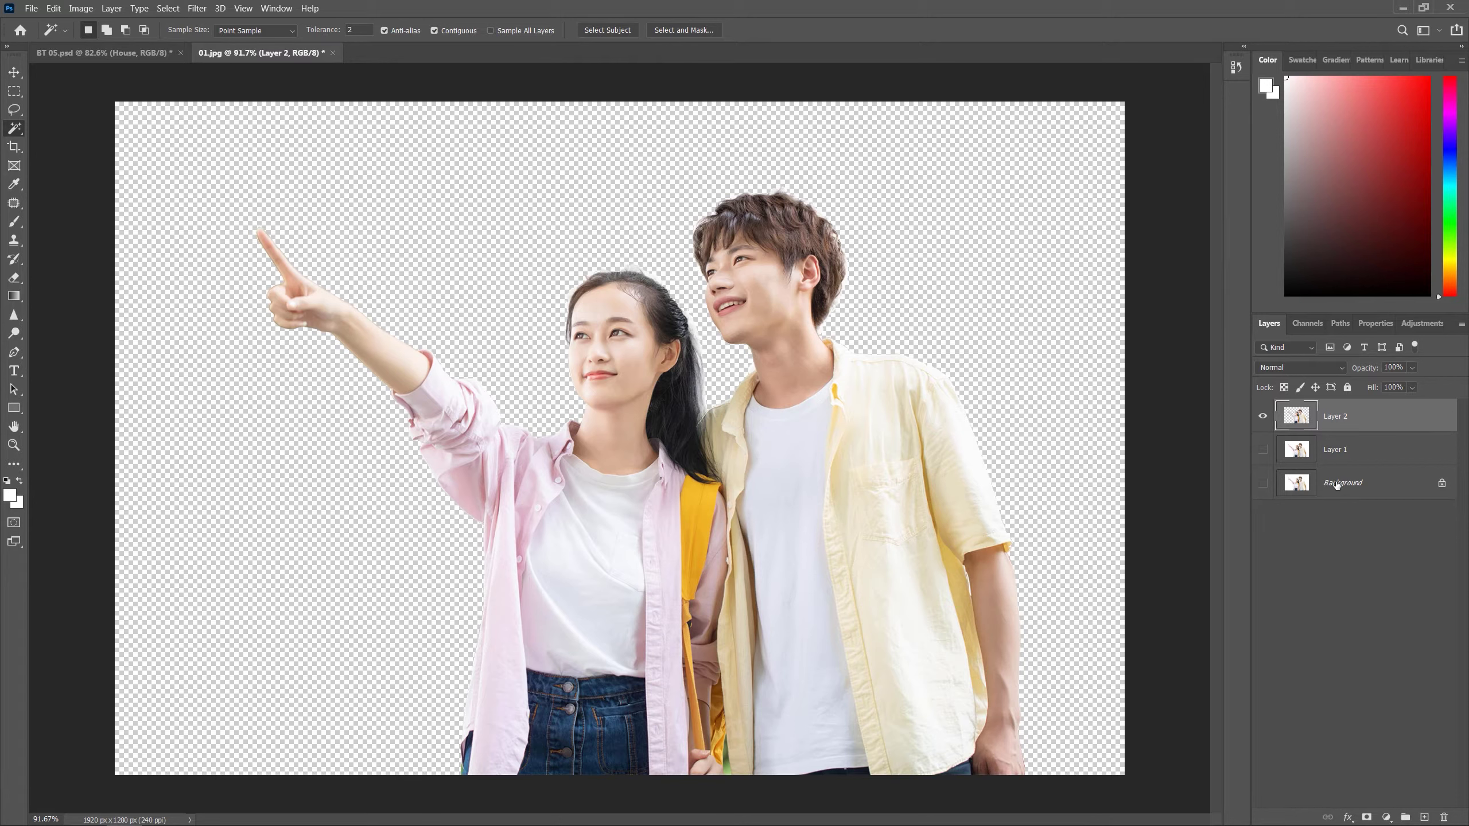
Add Layer 3 beneath Layer 2 and set the foreground colour to black.
left_click(1424, 817)
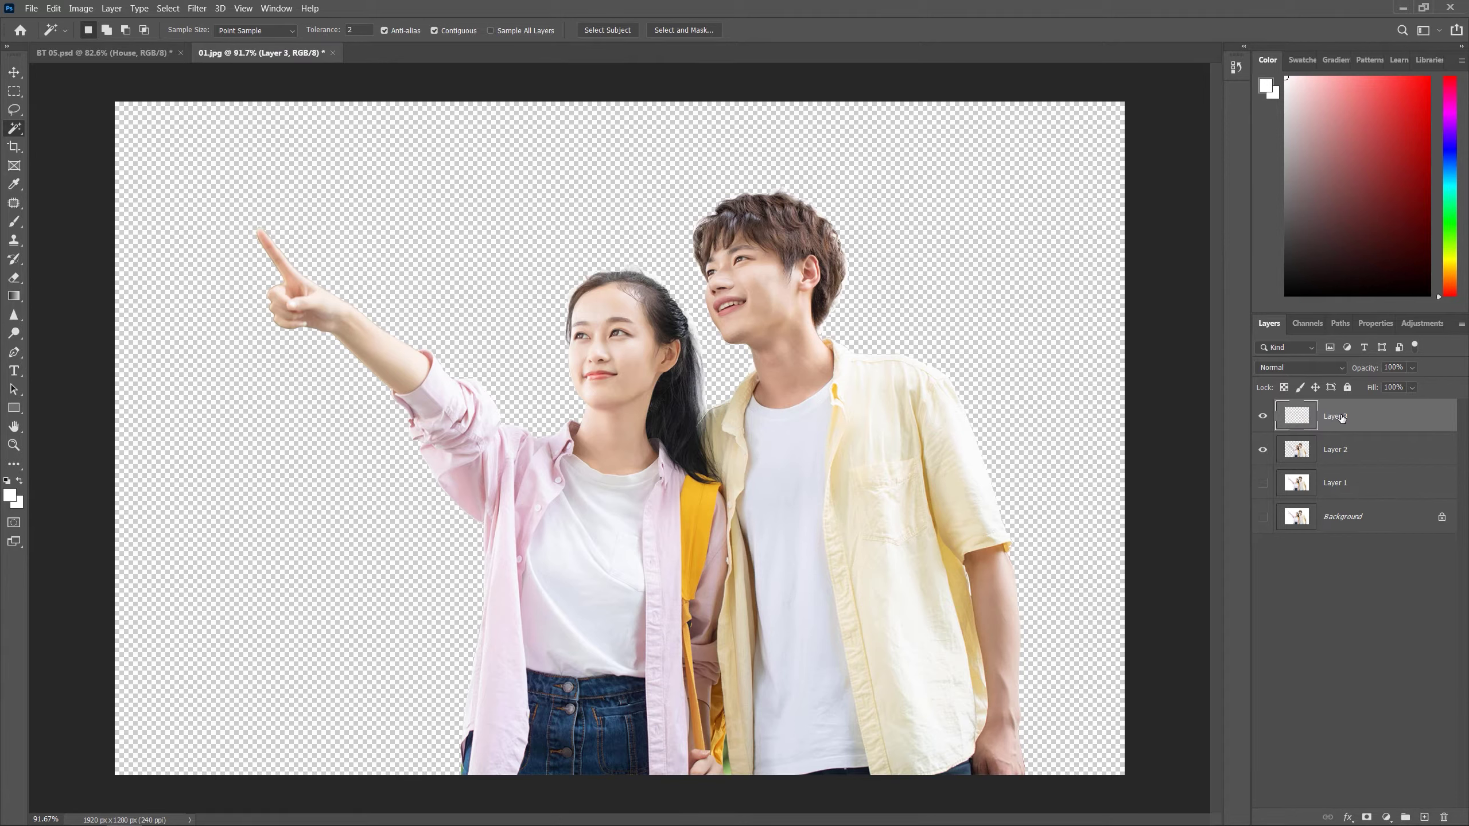
left_click_drag(1341, 418, 1341, 466)
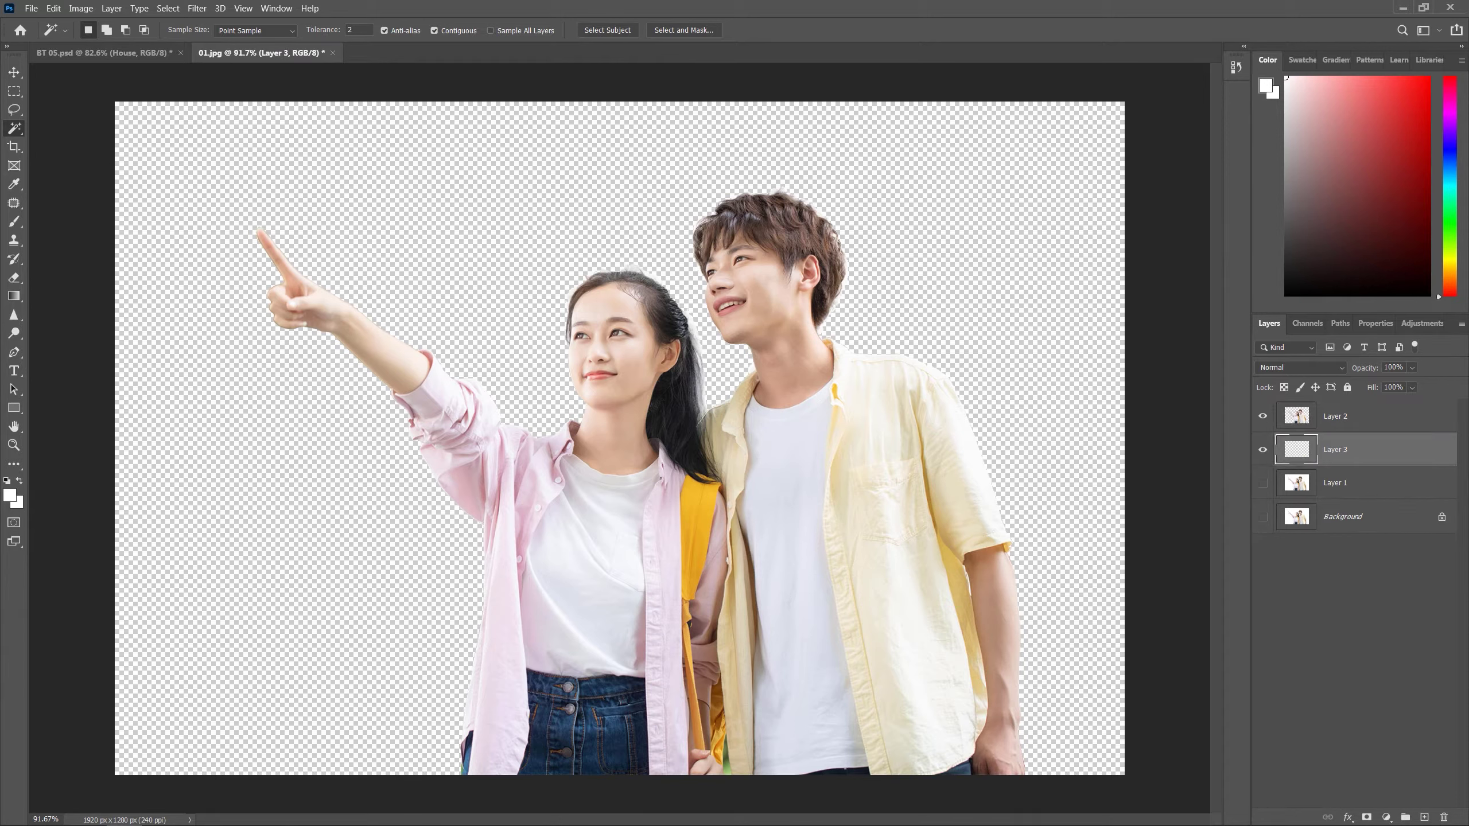
left_click(9, 494)
left_click(689, 306)
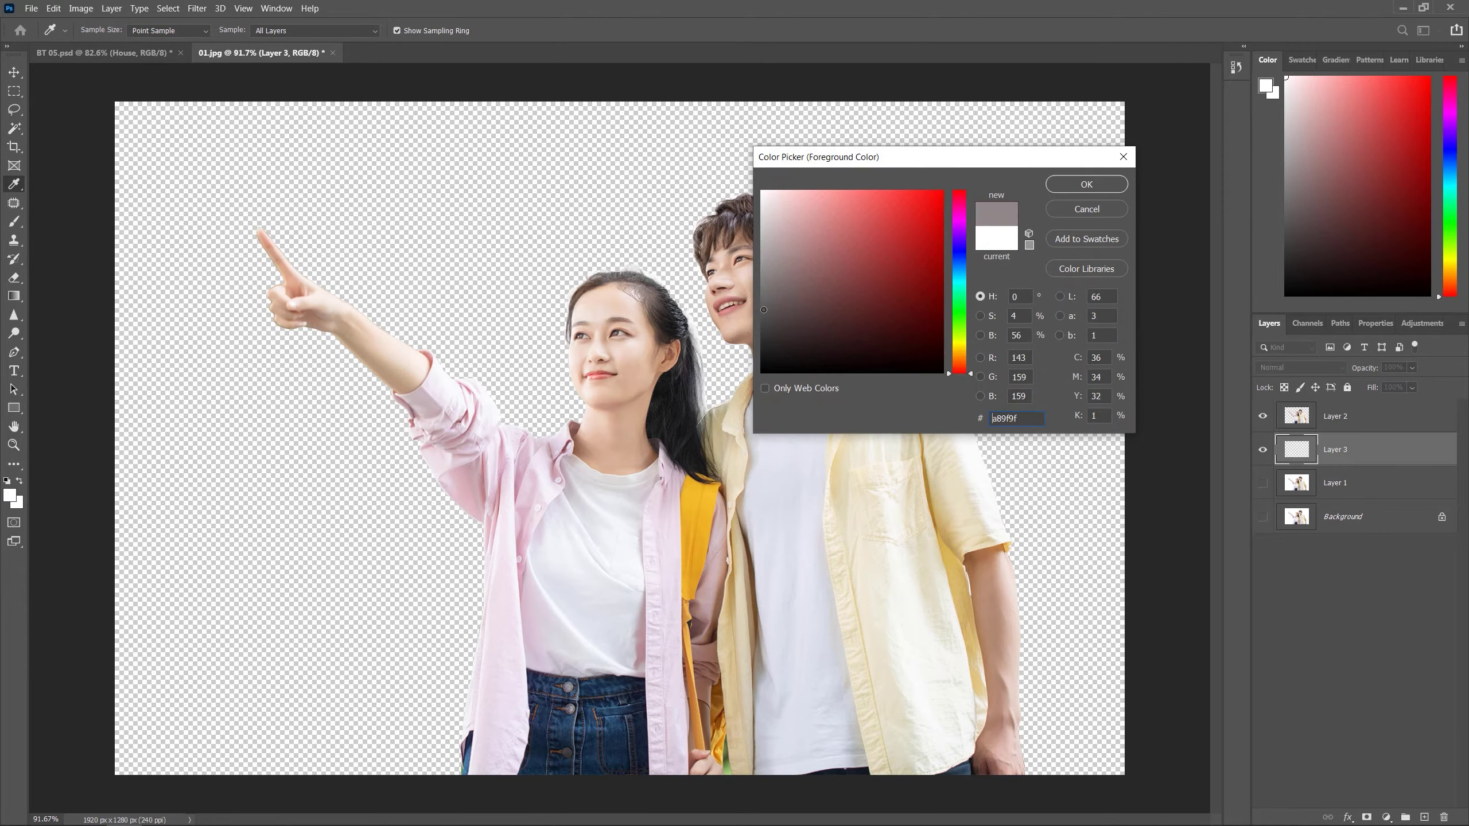
left_click_drag(763, 309, 740, 378)
left_click(1079, 184)
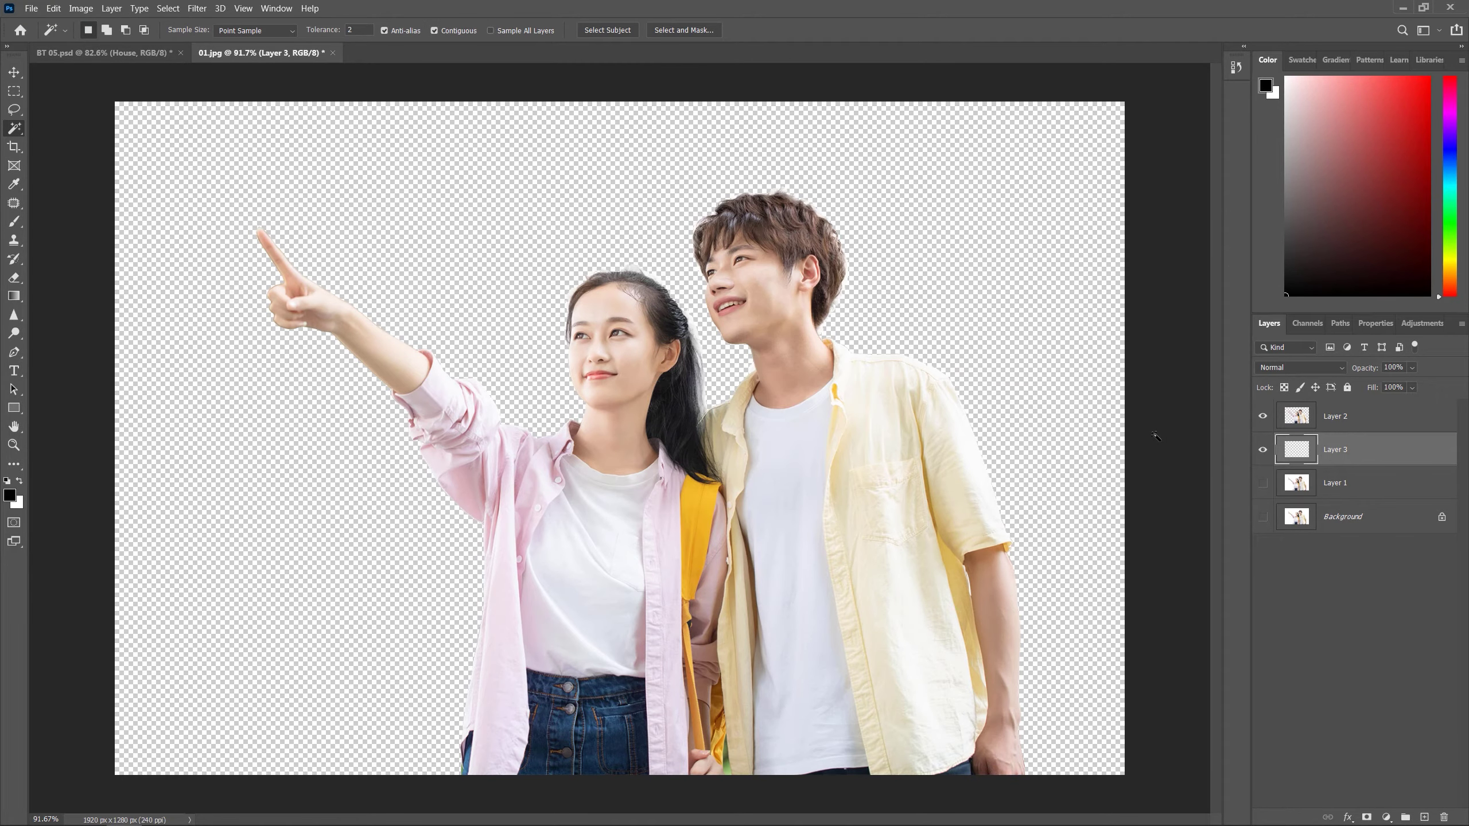
Fill Layer 3 with black and zoom in to check the white hair fringes.
key("ctrl+BackSpace")
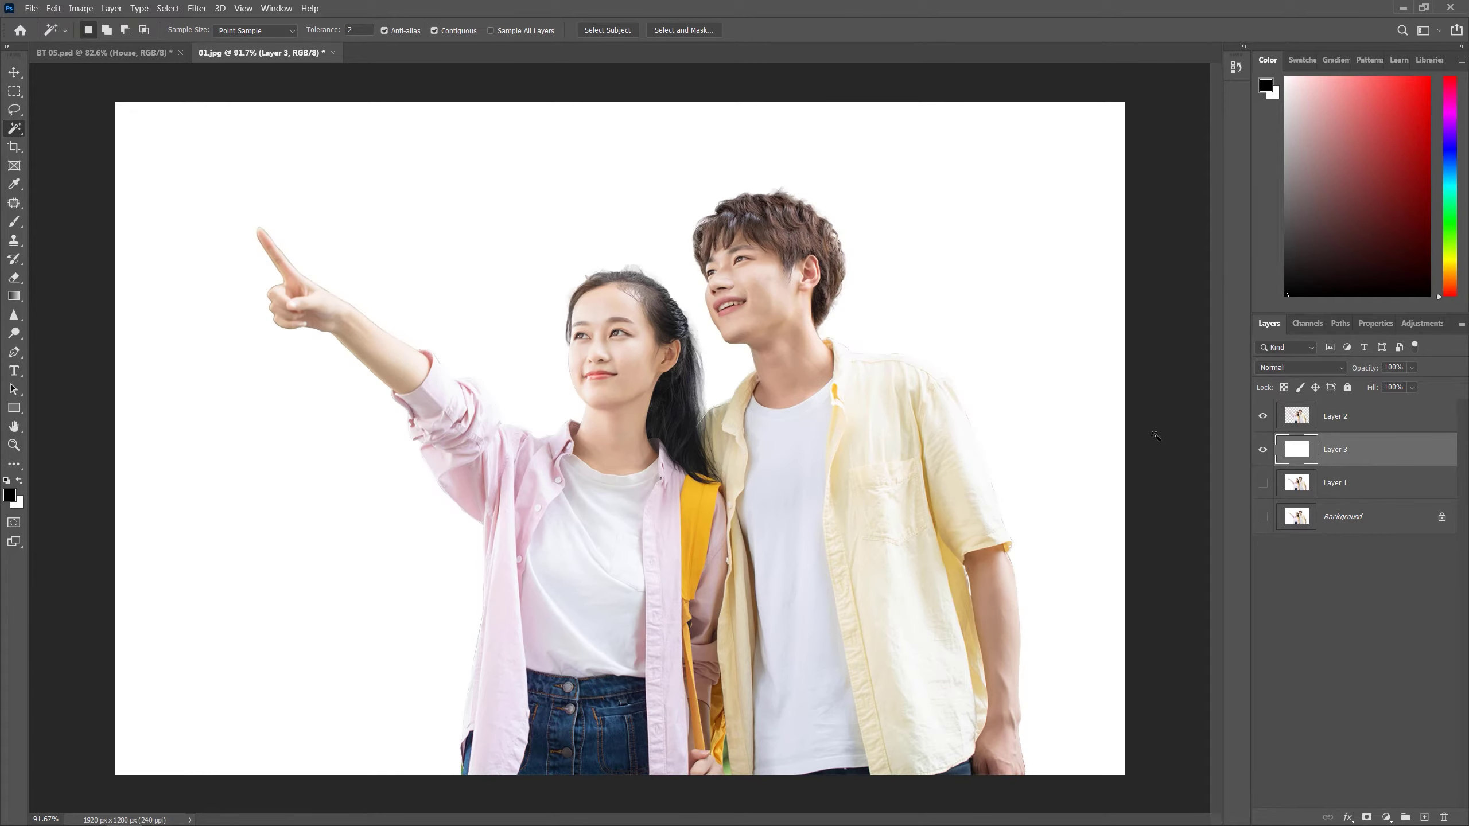
key("alt+BackSpace")
key("ctrl+plus")
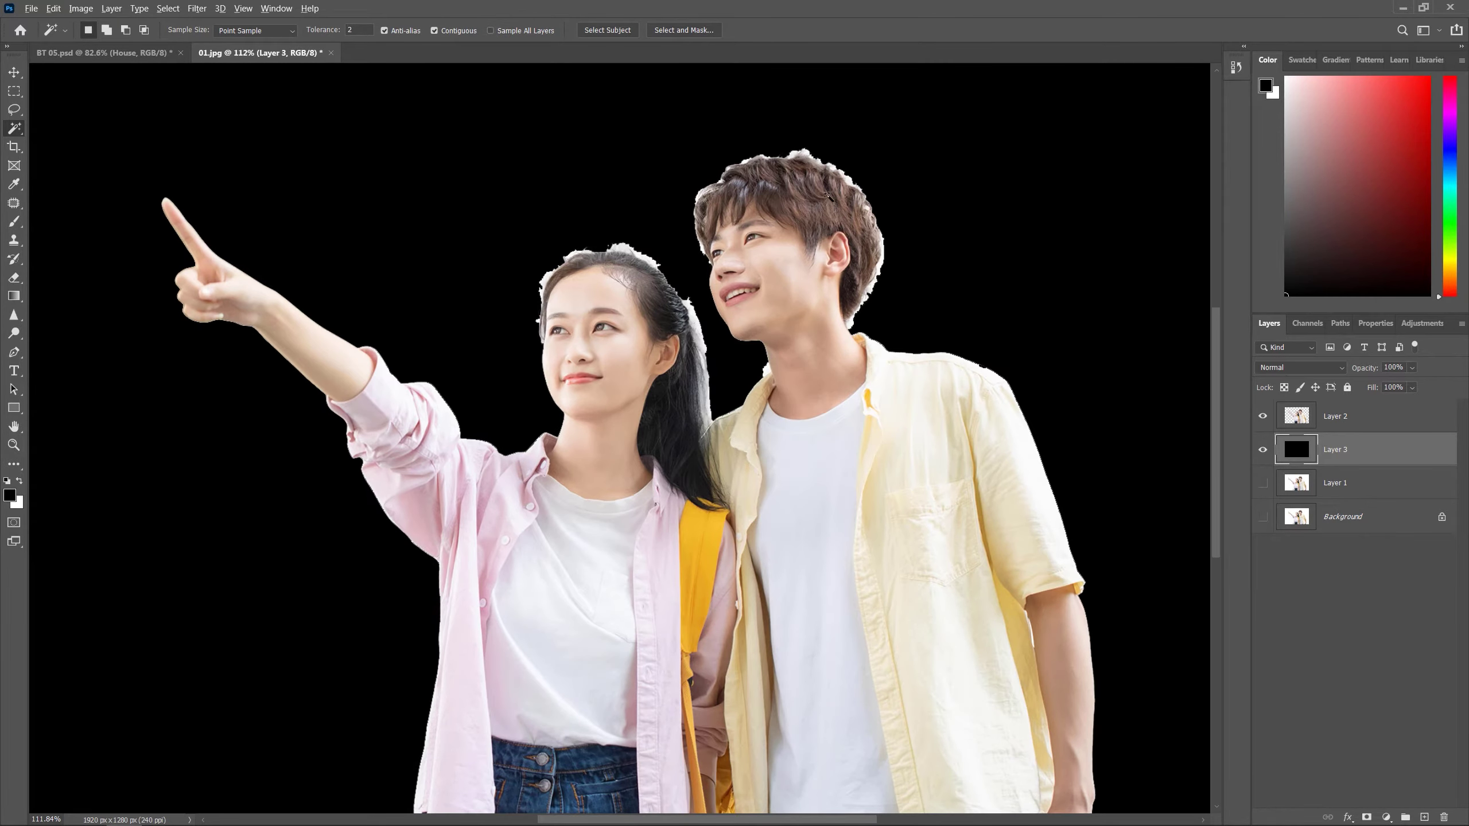
scroll(830, 161, "up", 3)
scroll(810, 156, "up", 3)
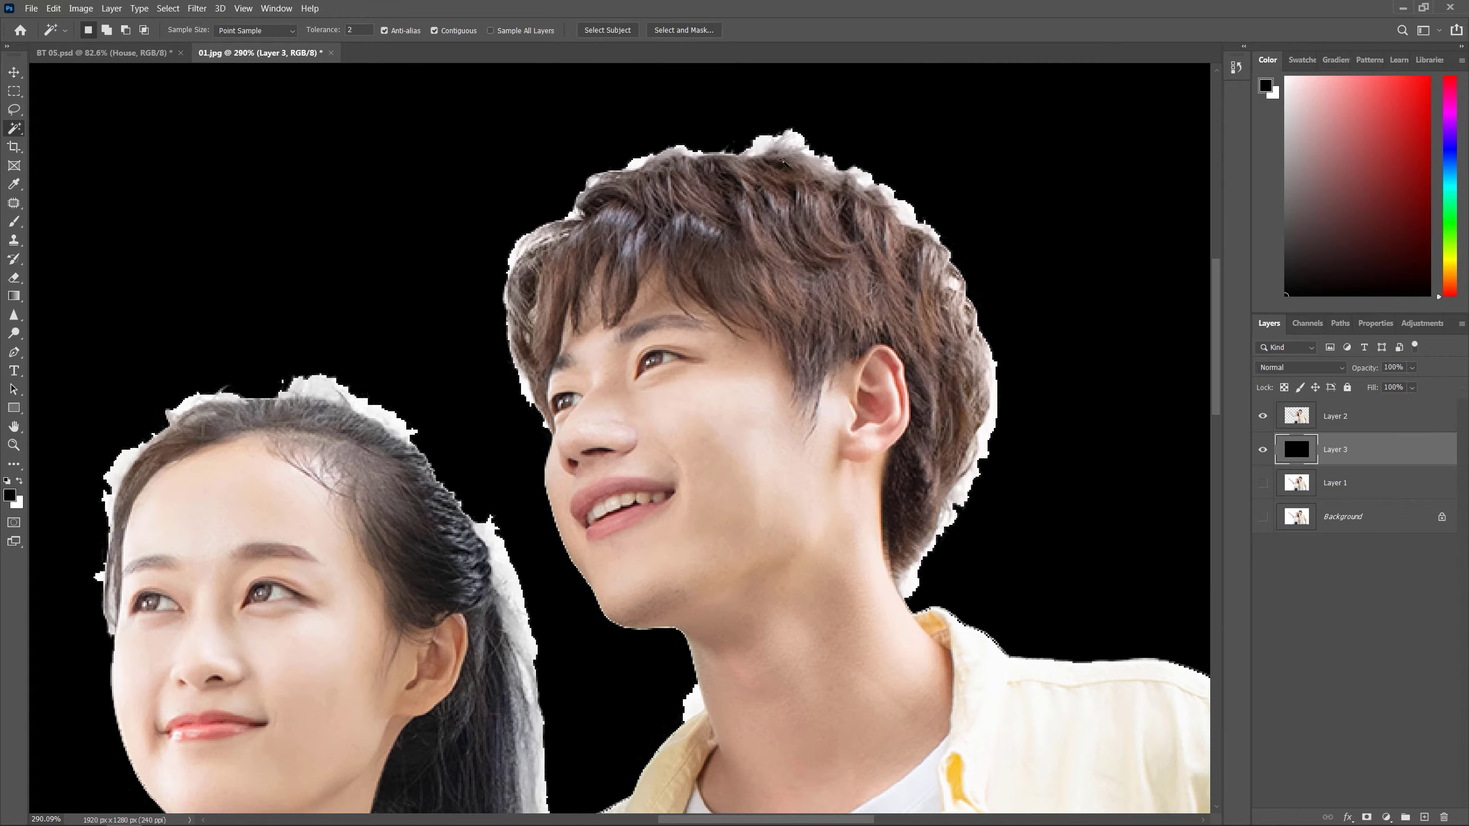
scroll(759, 144, "down", 2)
scroll(584, 327, "down", 1)
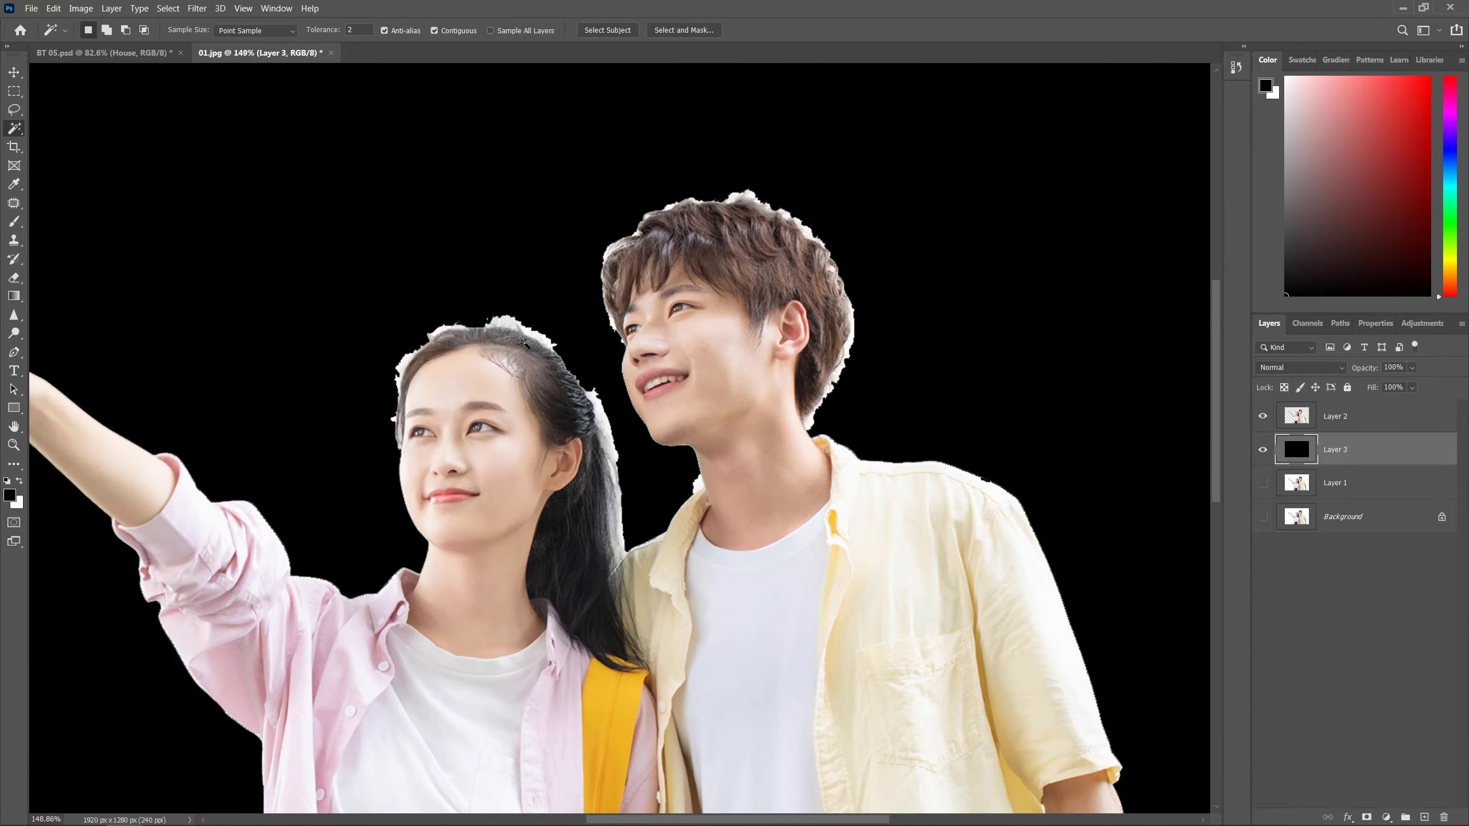
scroll(510, 332, "up", 2)
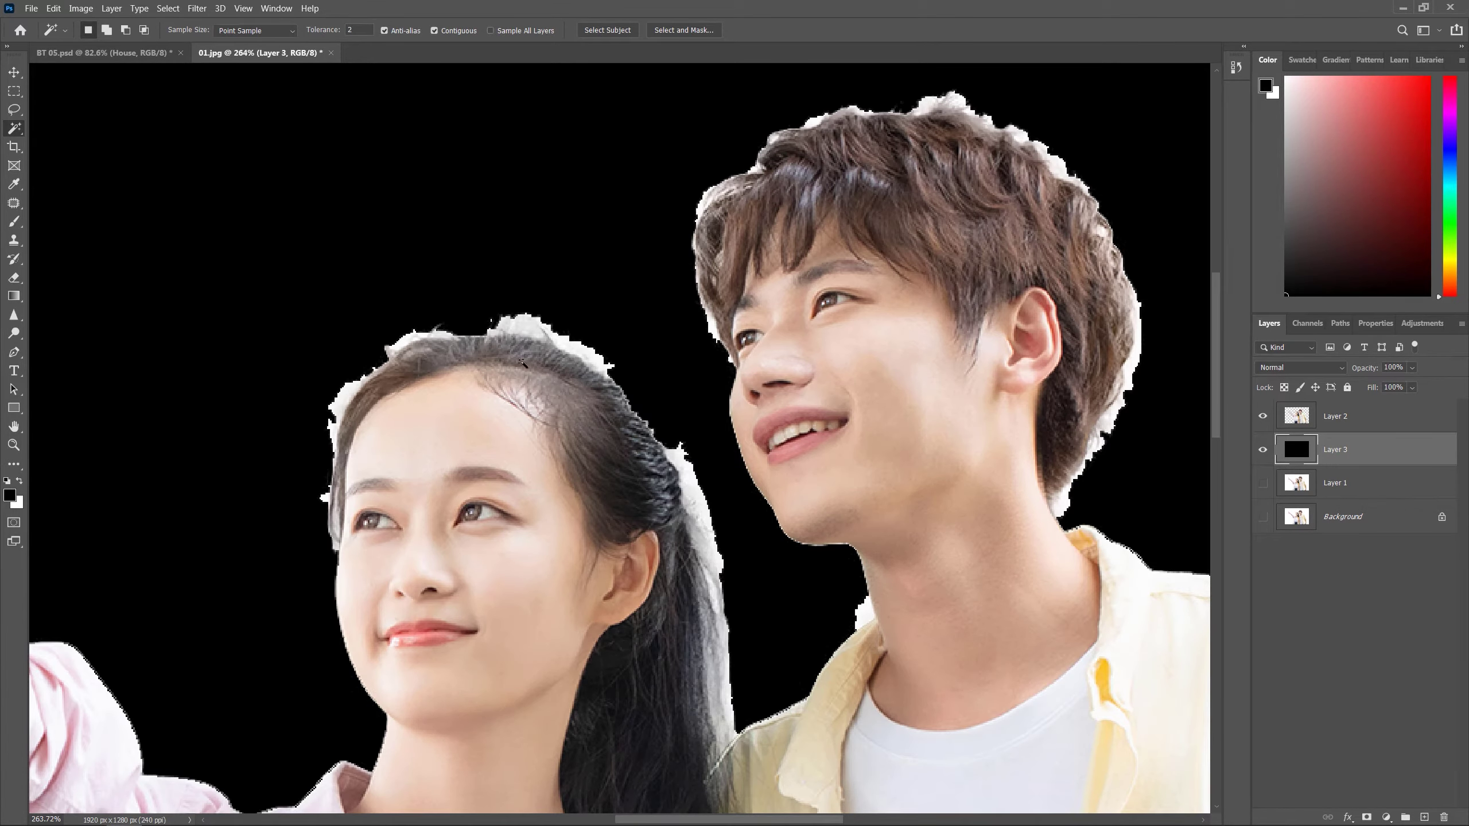
scroll(694, 559, "down", 3)
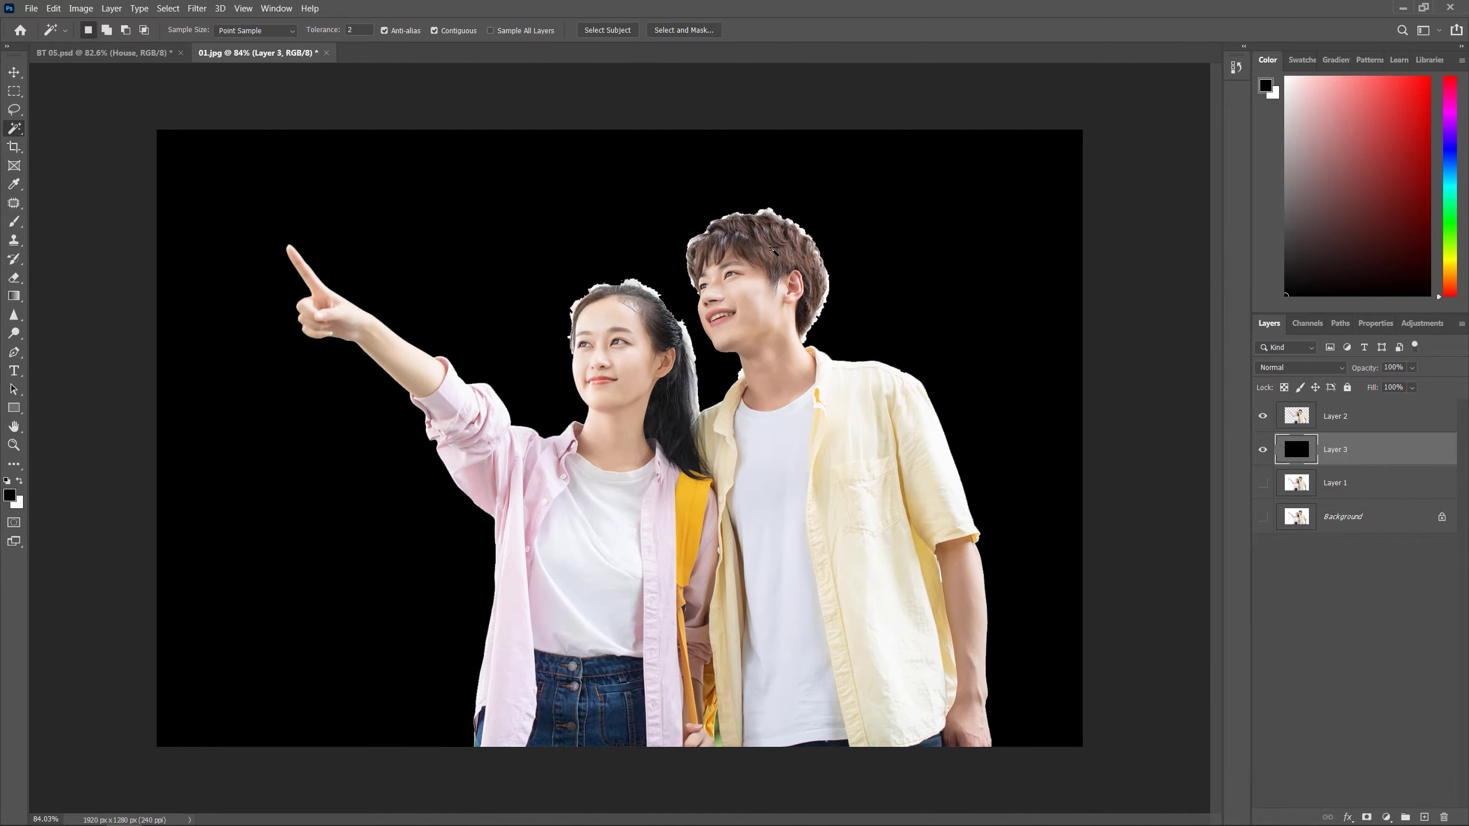
scroll(680, 321, "up", 4)
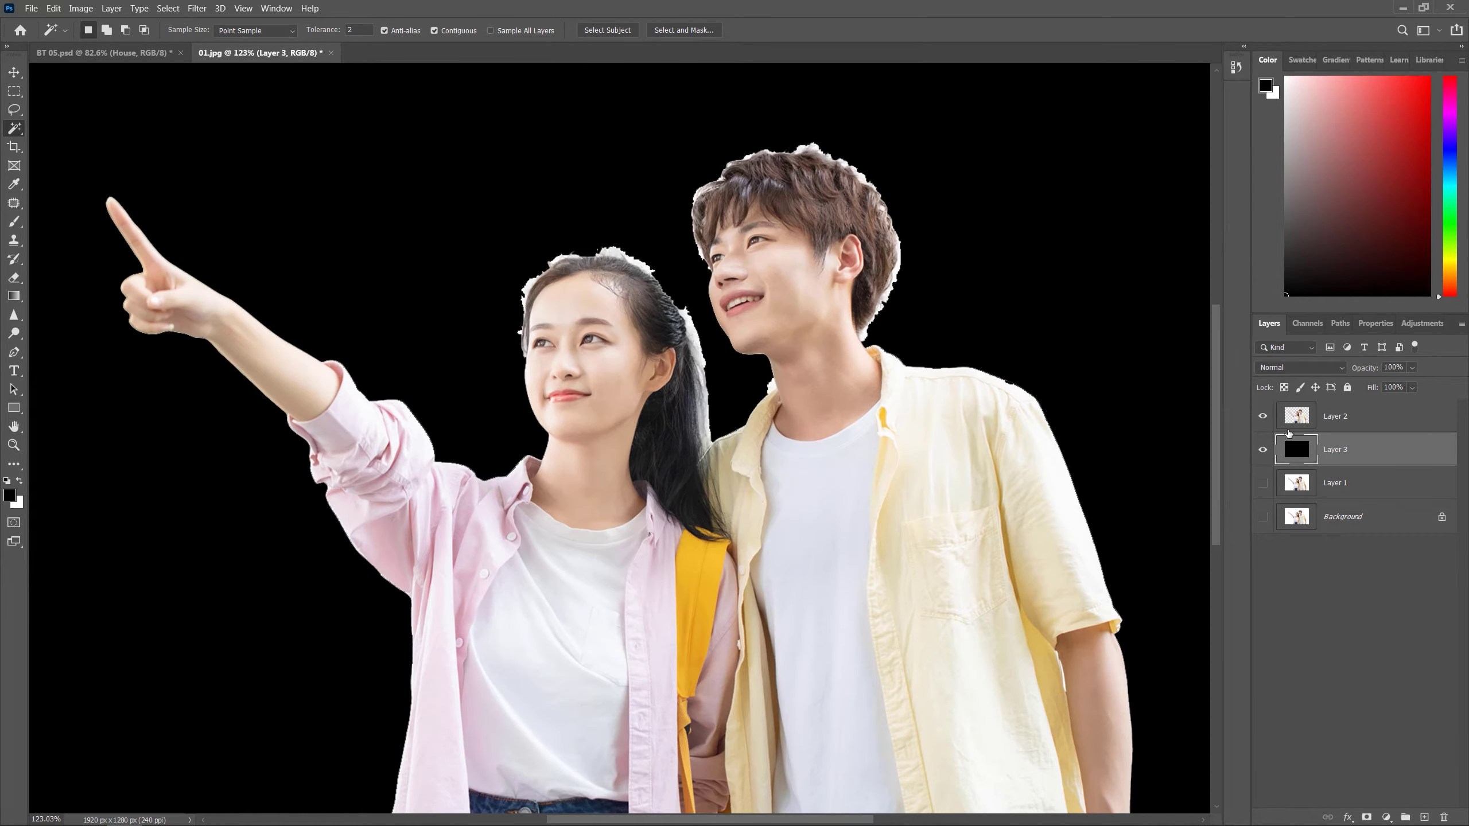
Load Layer 2's outline as a selection and open Select and Mask.
left_click(1296, 416, "ctrl")
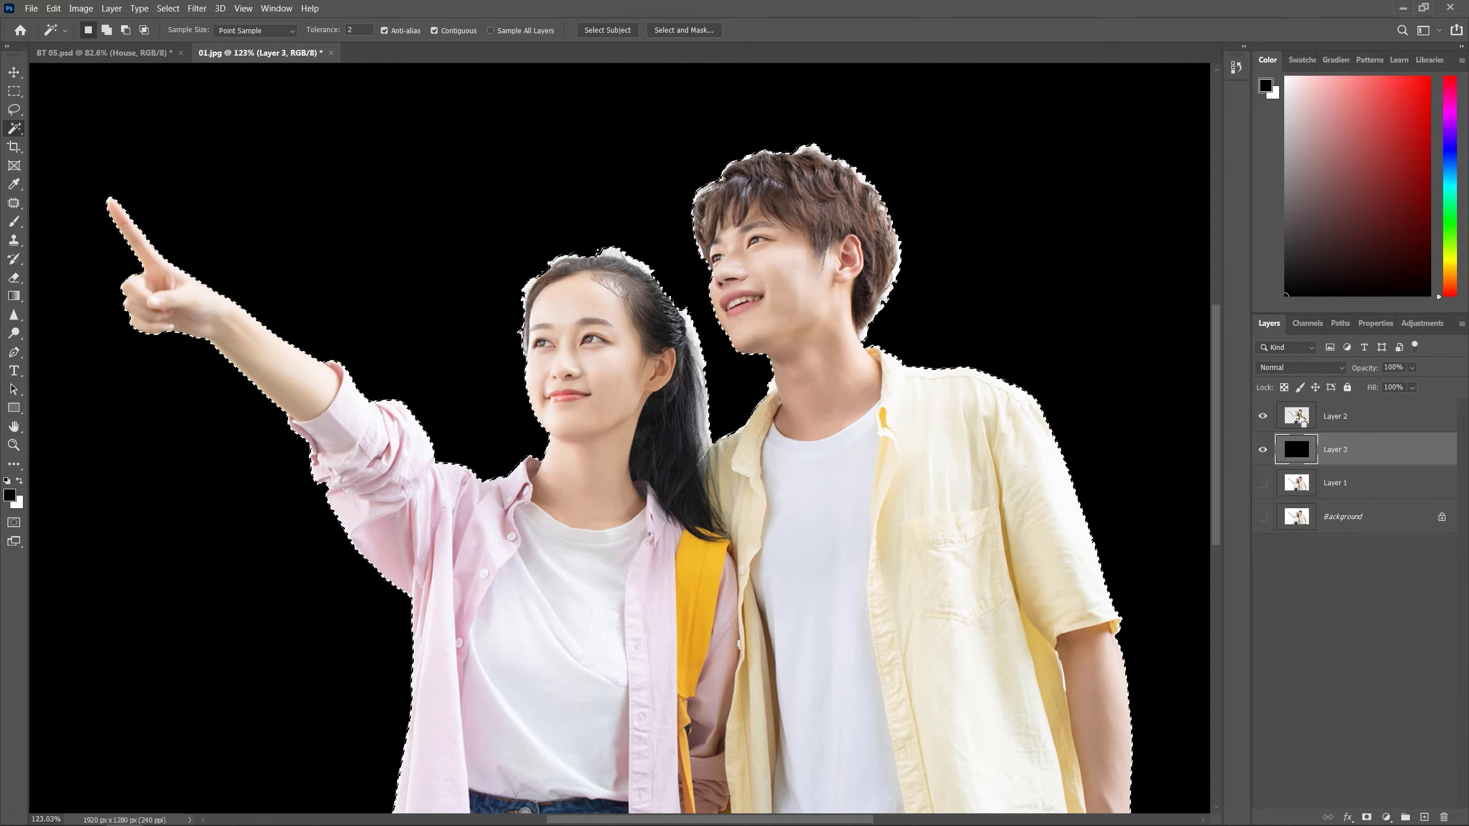
left_click(168, 8)
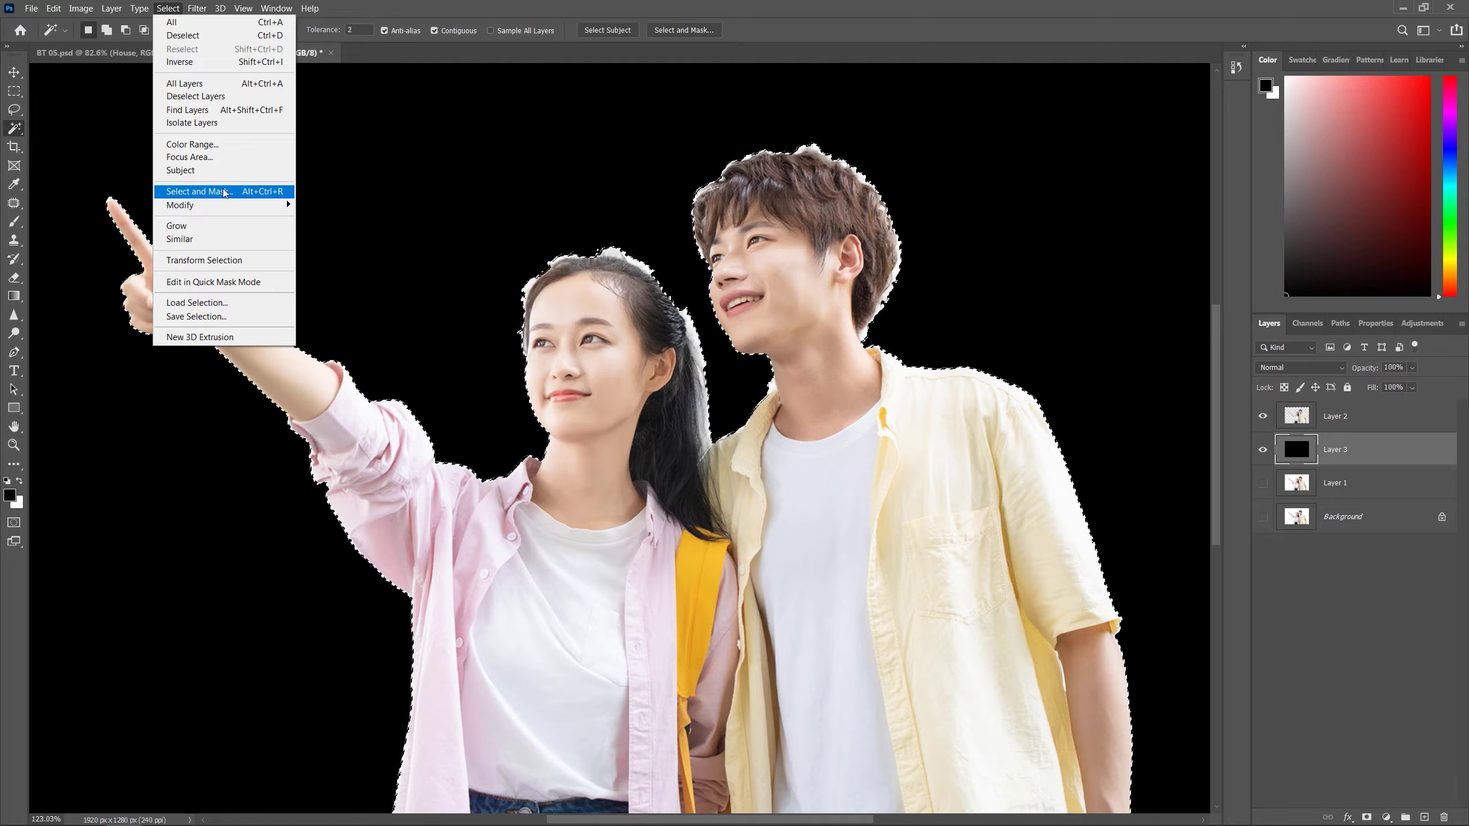
left_click(225, 193)
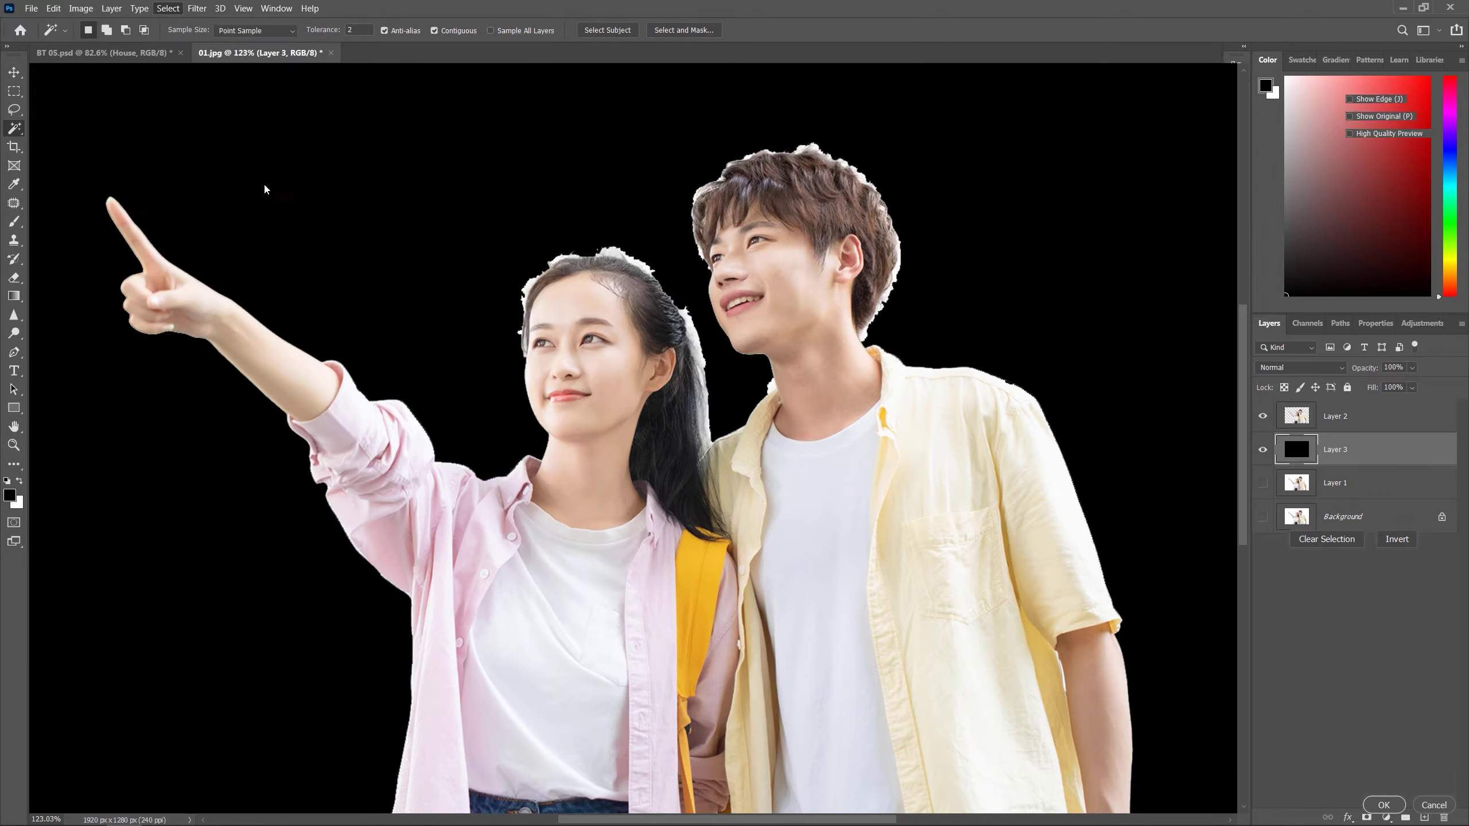
Switch the Select and Mask preview to Overlay view.
scroll(733, 322, "down", 3)
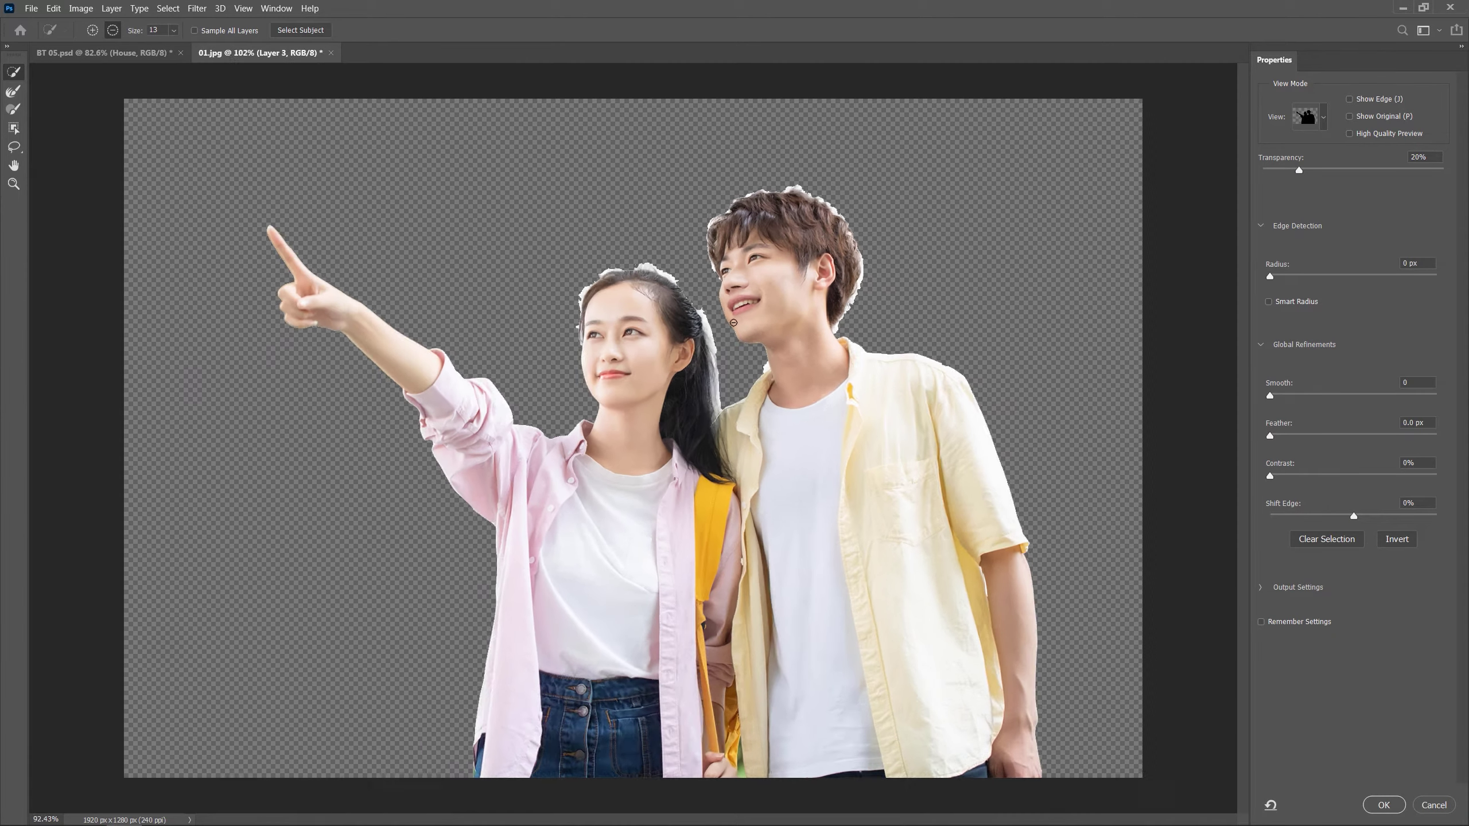
scroll(637, 303, "up", 3)
key("alt")
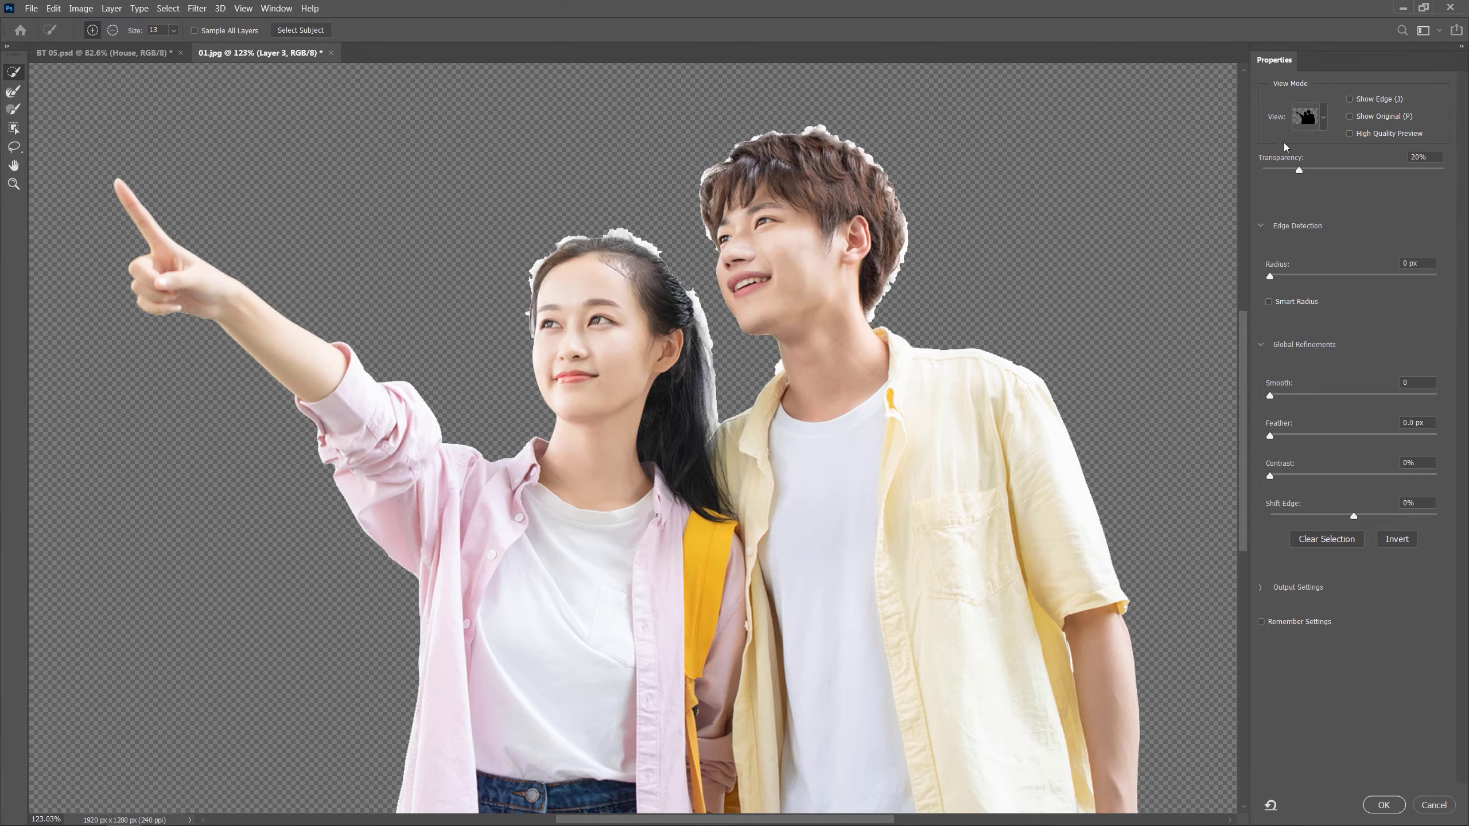
left_click(1322, 116)
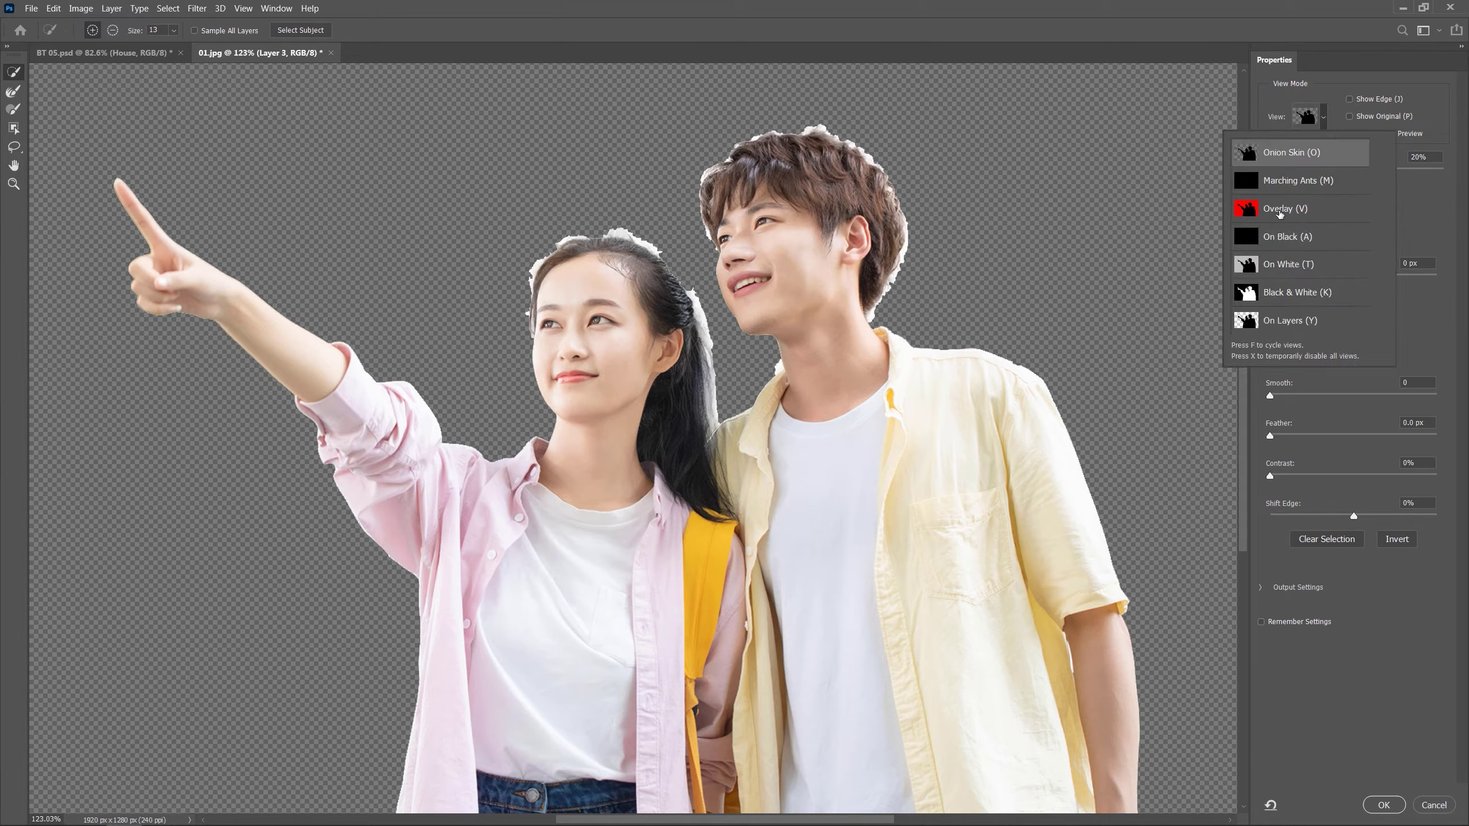
left_click(1283, 209)
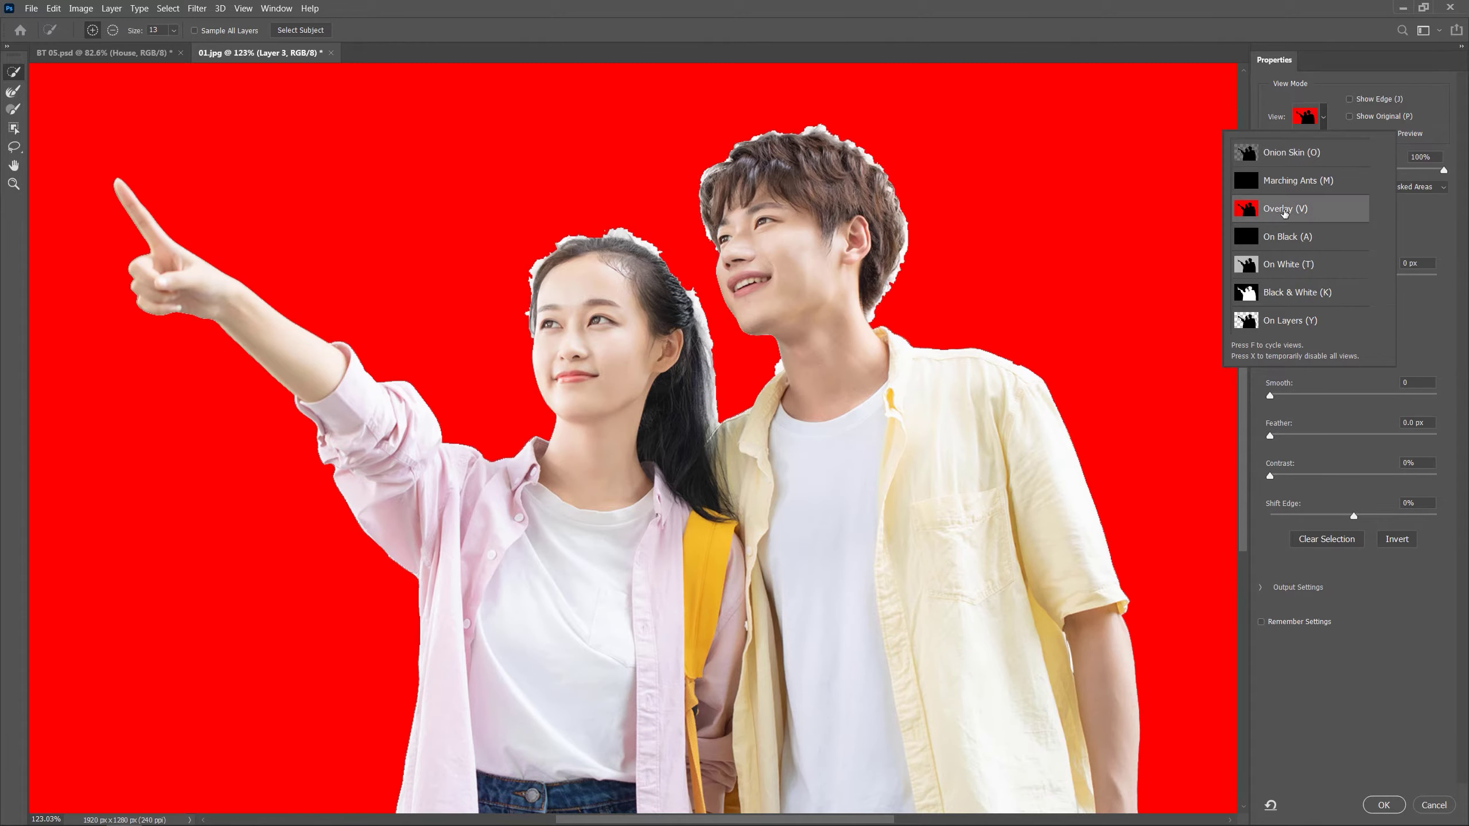
left_click(1413, 233)
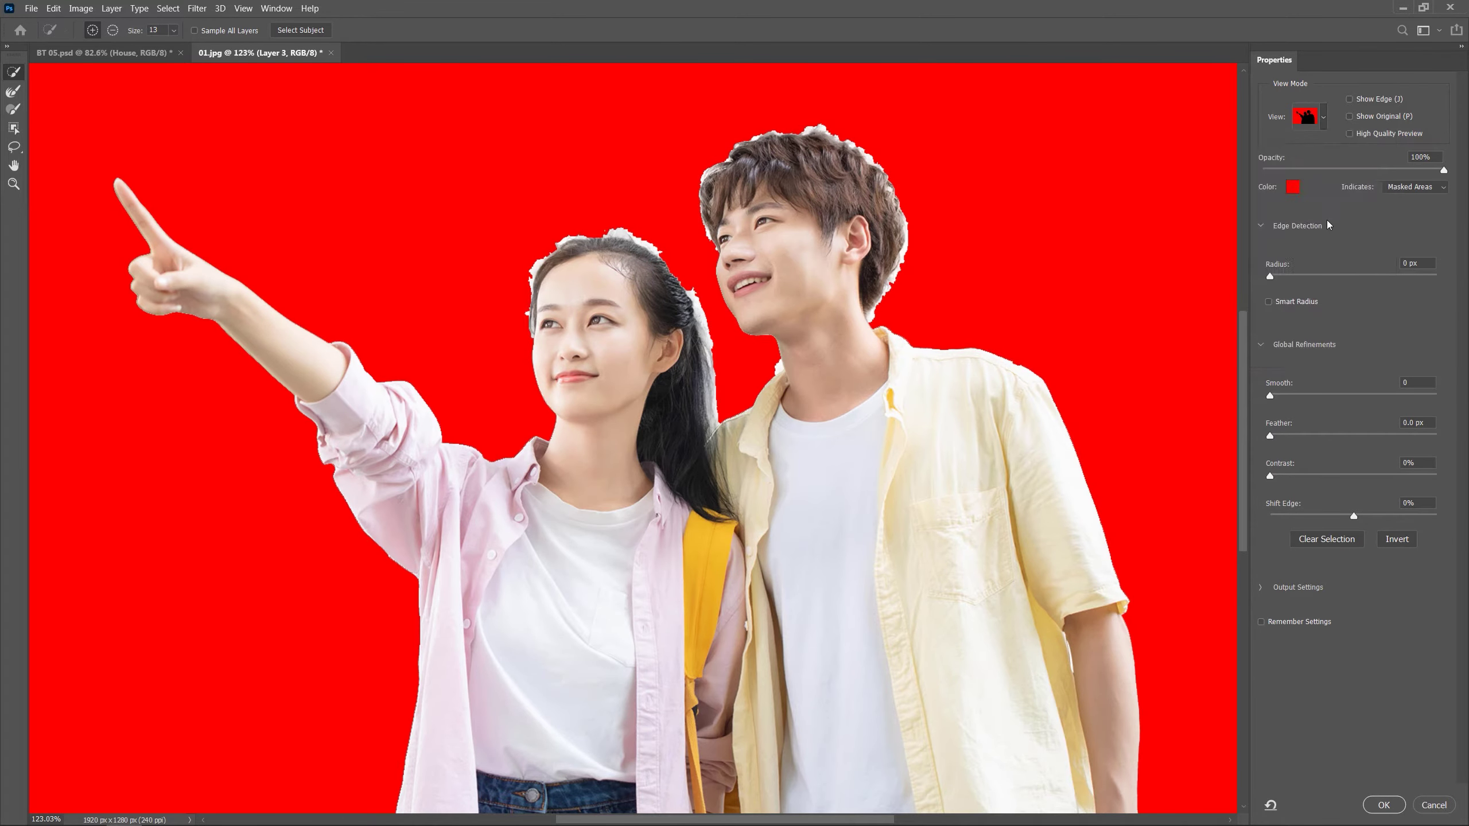
Change the overlay colour from red to a dark teal.
left_click(1292, 186)
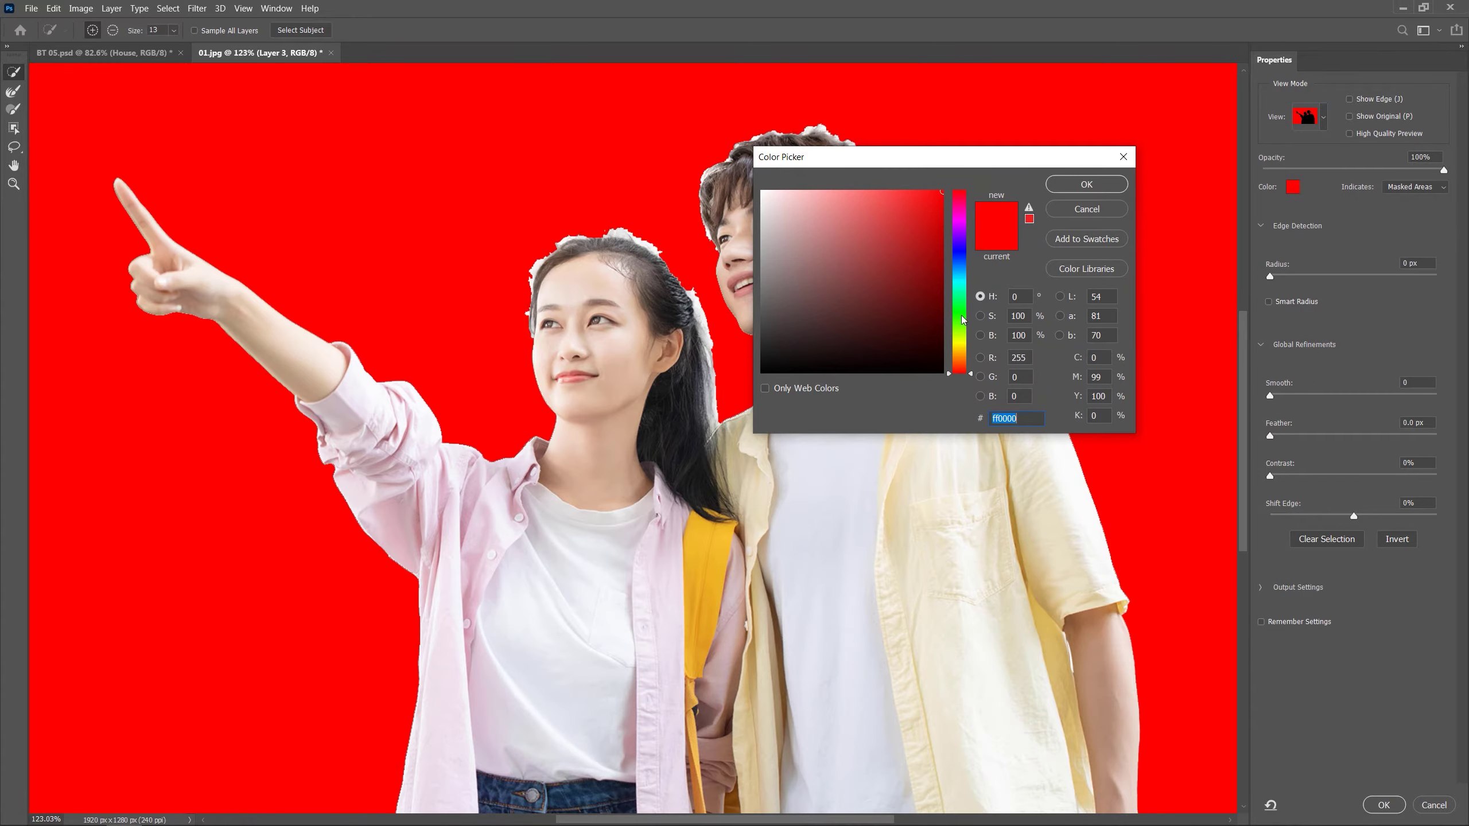
left_click(962, 295)
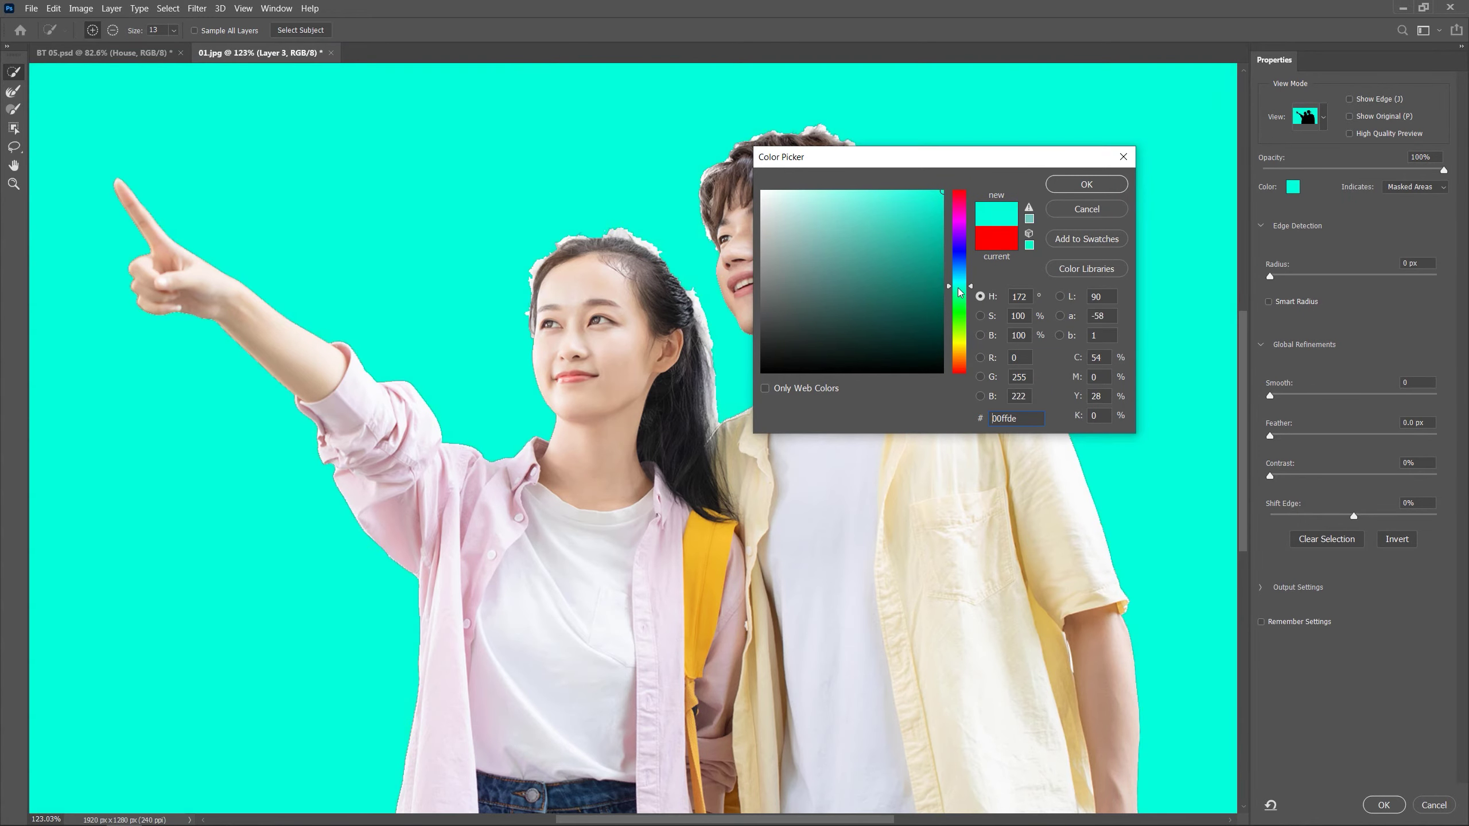
left_click_drag(962, 295, 954, 288)
left_click(932, 299)
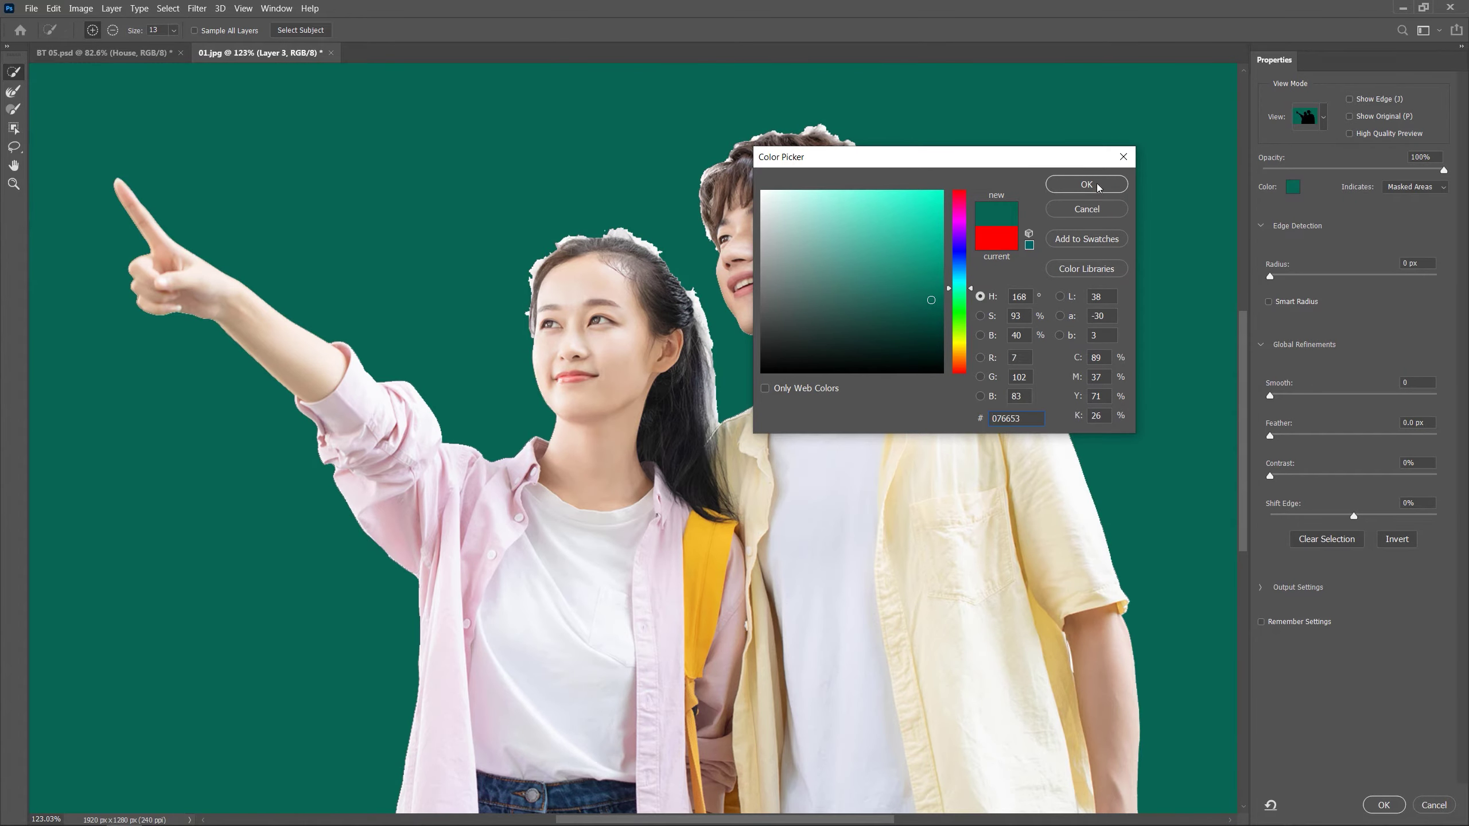
left_click(1087, 184)
Try Black & White and On Transparent previews, then return to Overlay and zoom on the hair.
left_click(1308, 117)
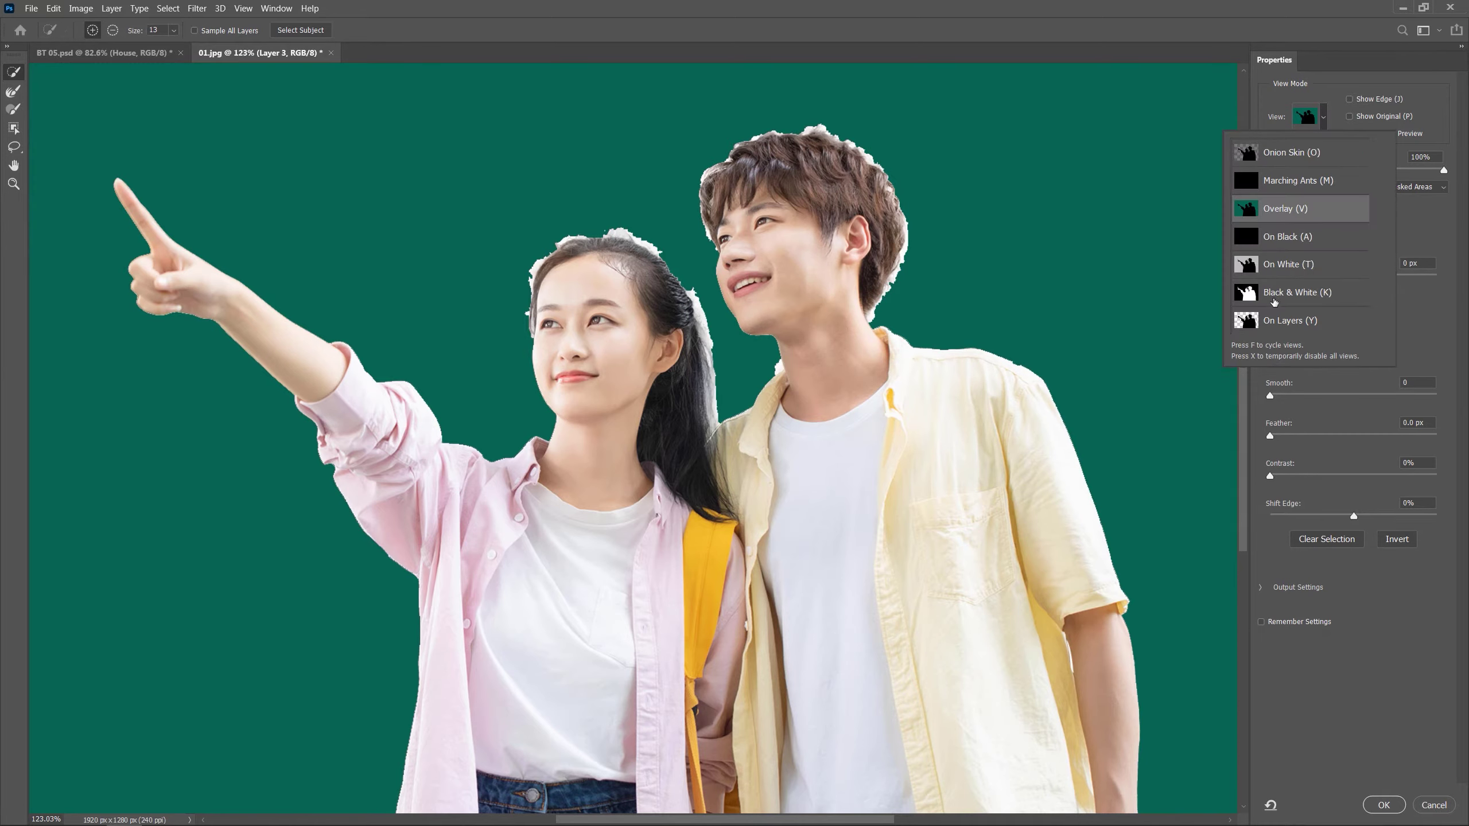
left_click(1285, 294)
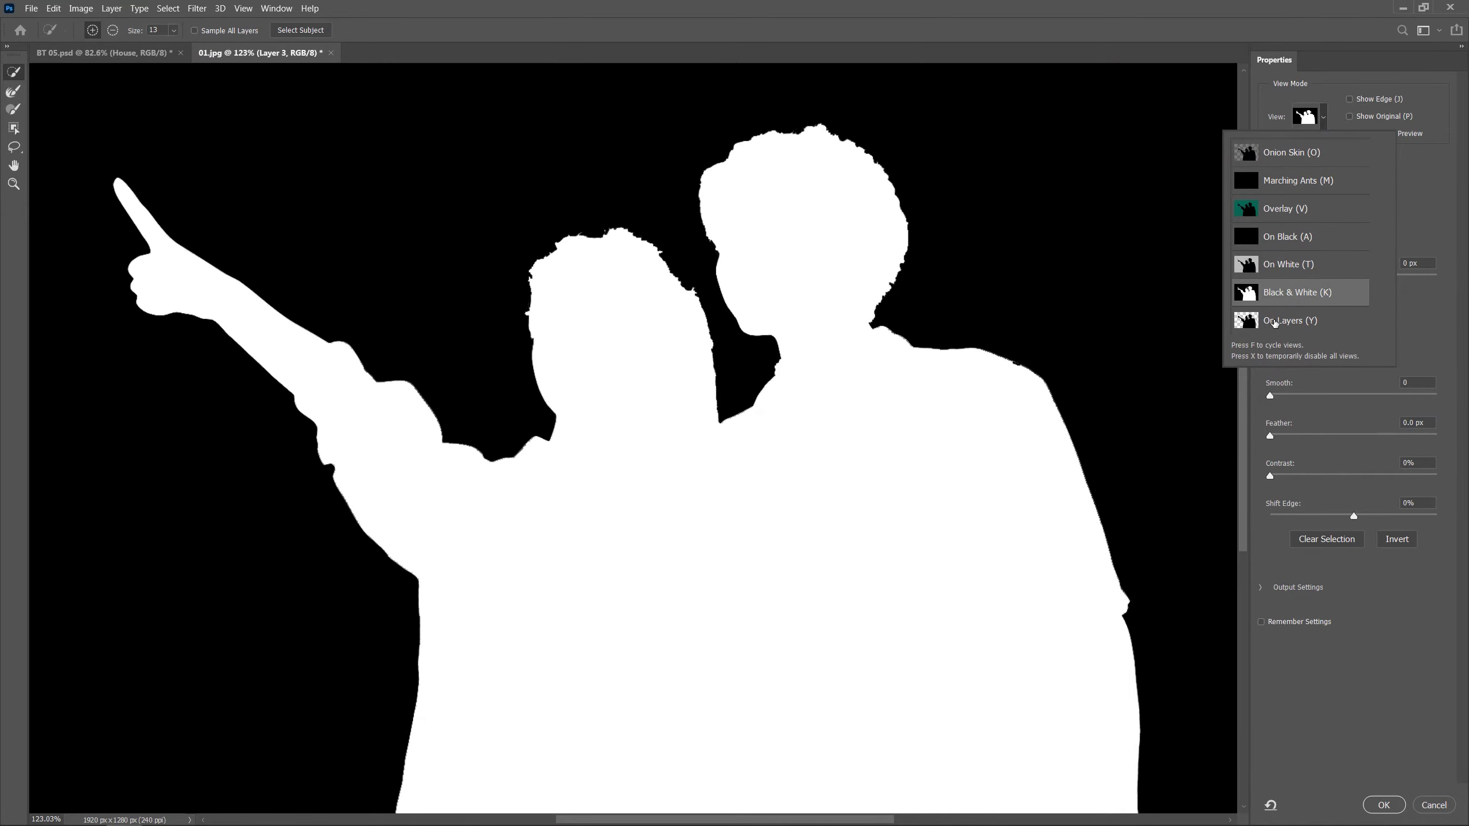
left_click(1265, 320)
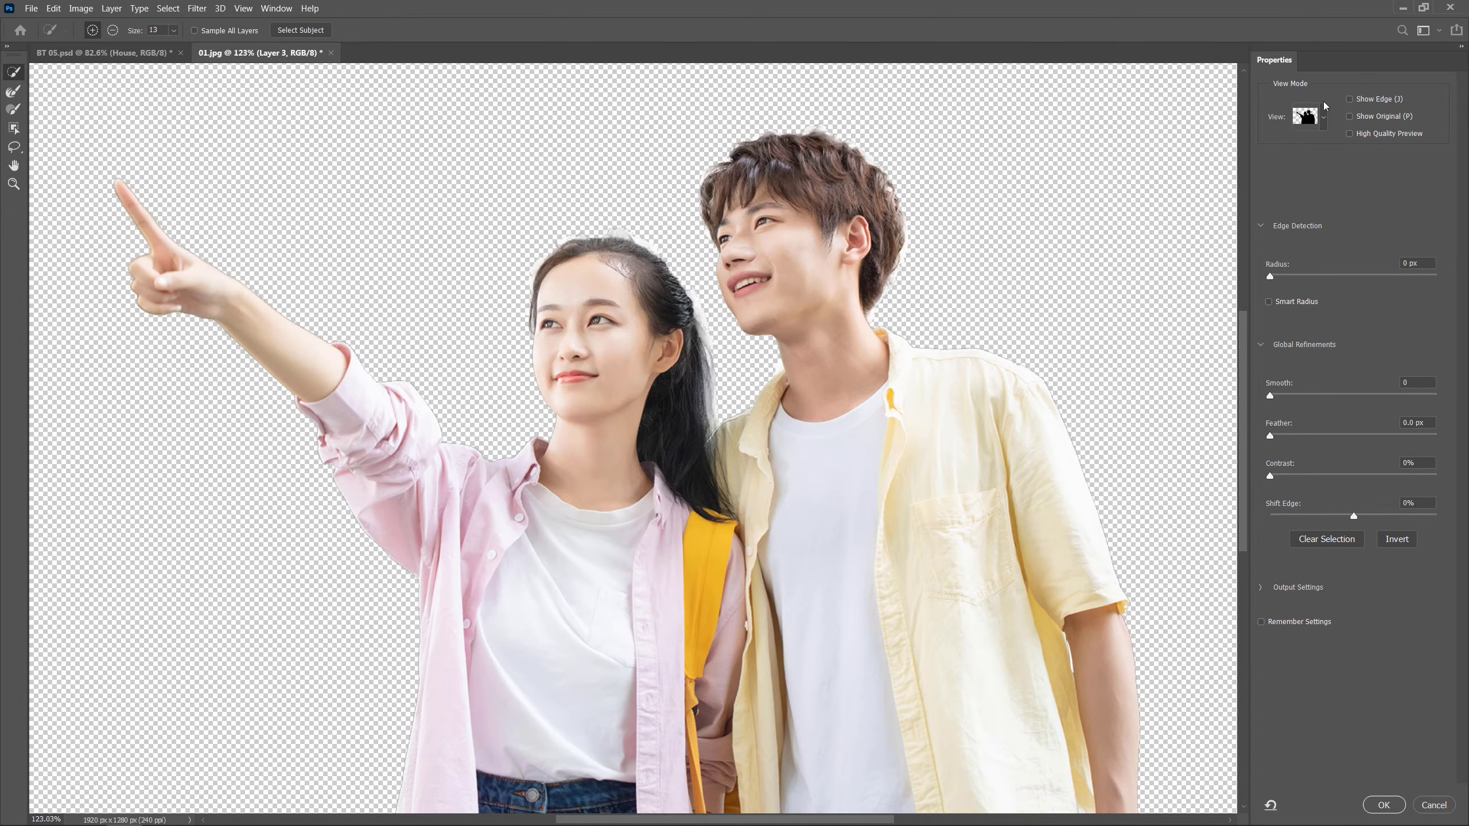
left_click(1321, 116)
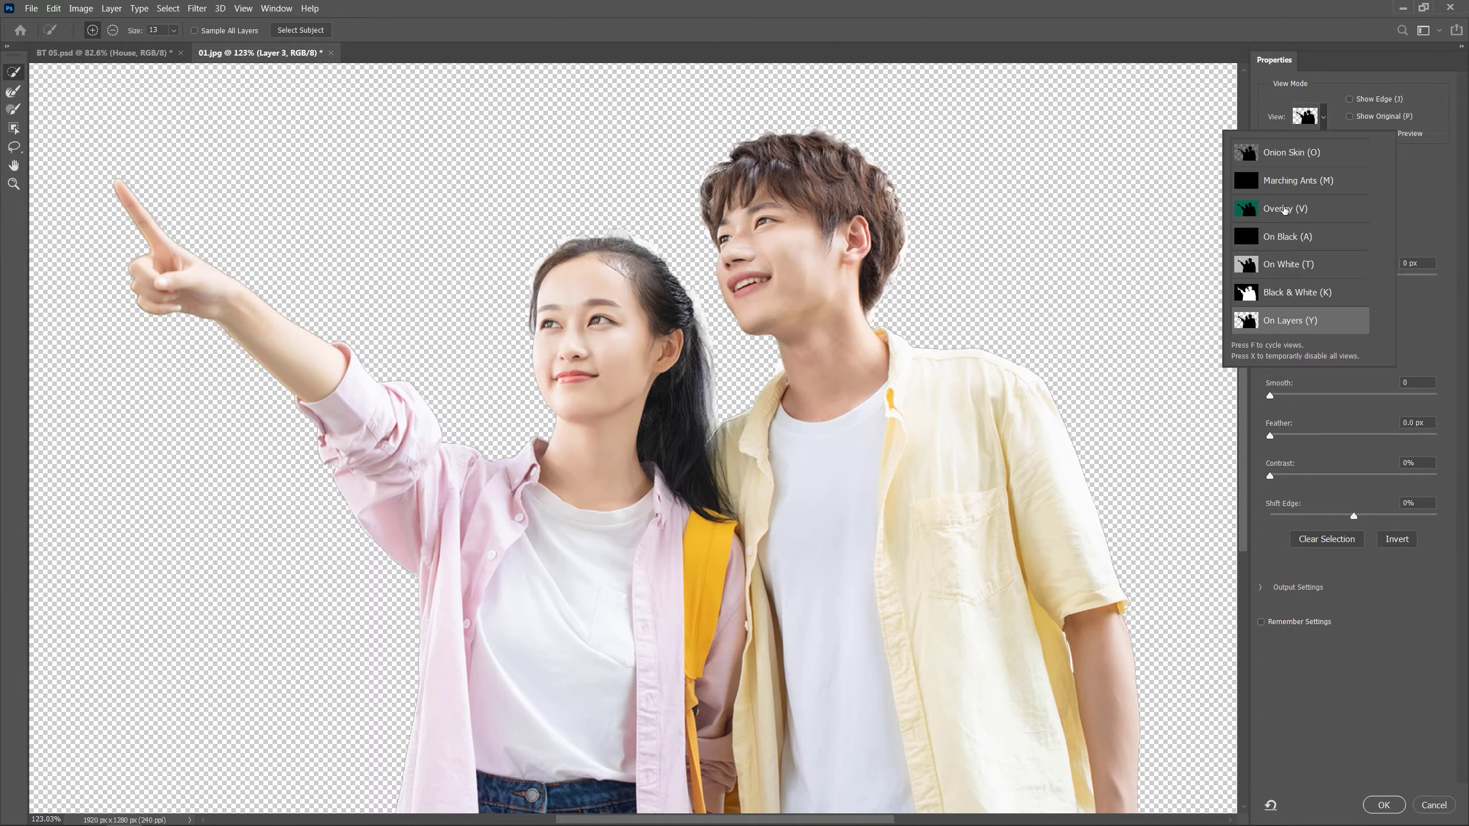
left_click(1283, 209)
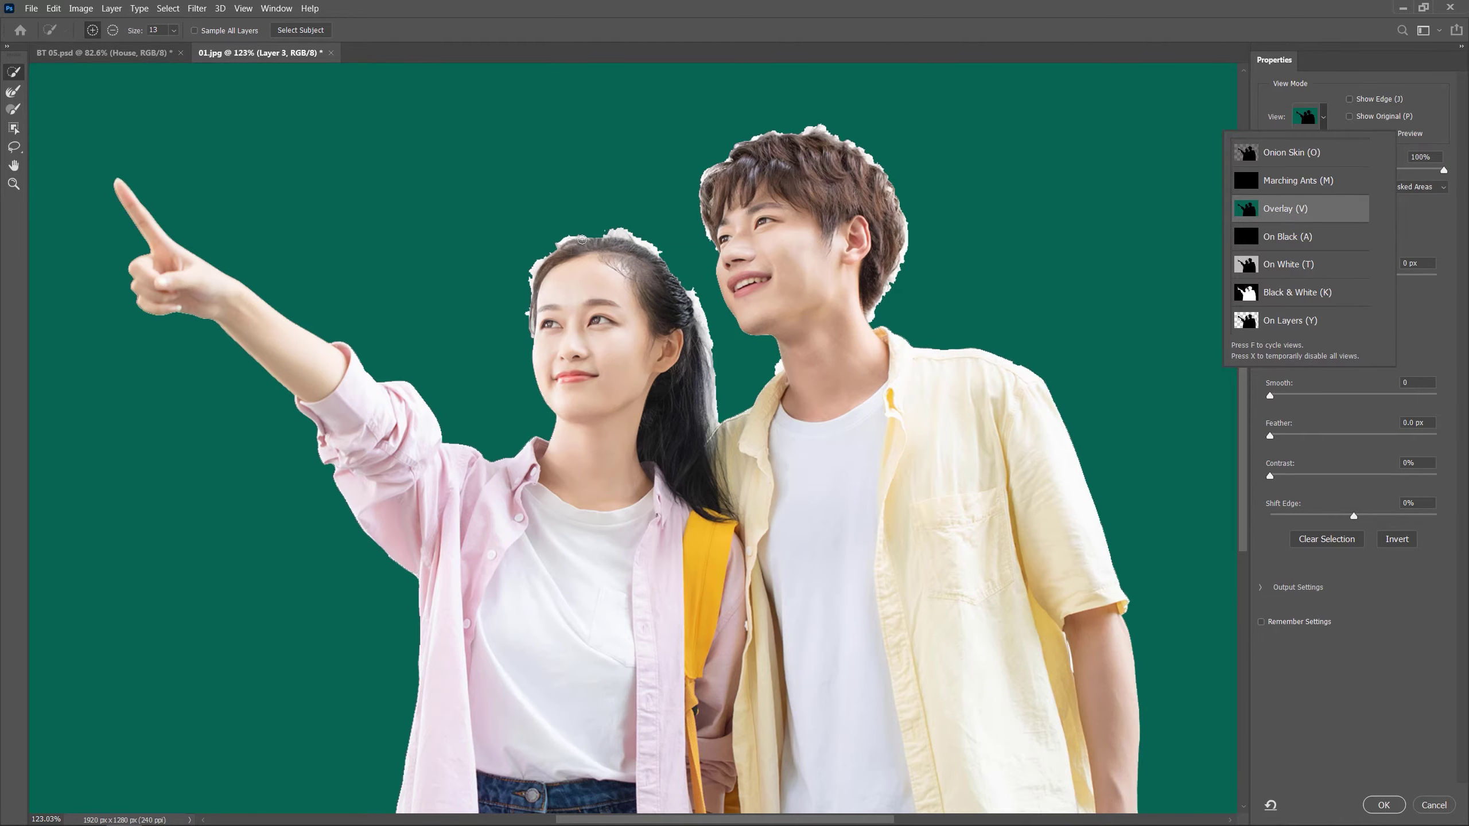
scroll(607, 244, "up", 2)
scroll(613, 233, "up", 2)
scroll(613, 233, "down", 2)
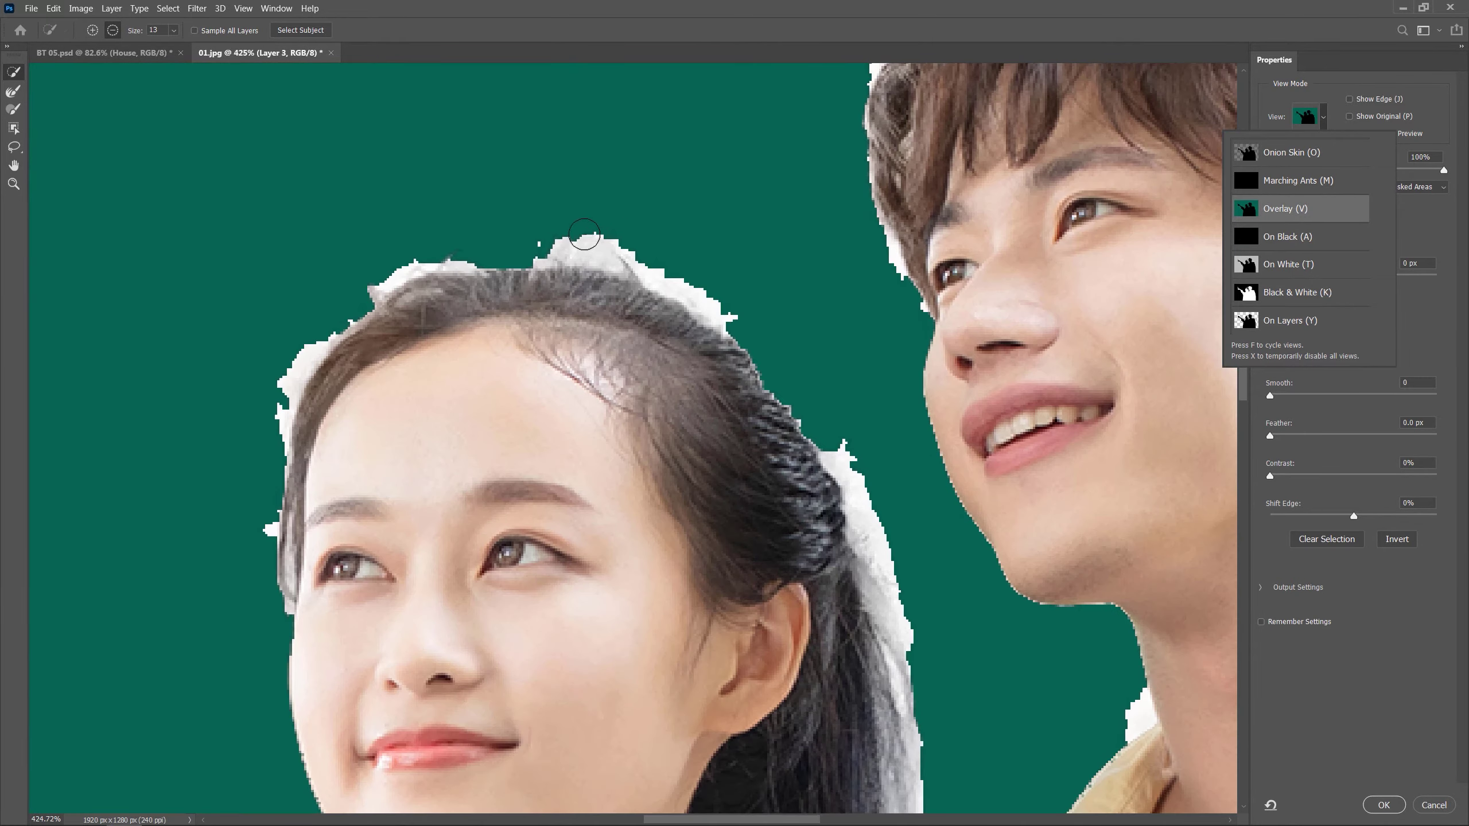
scroll(610, 229, "down", 1)
scroll(607, 214, "down", 2)
scroll(659, 227, "up", 1)
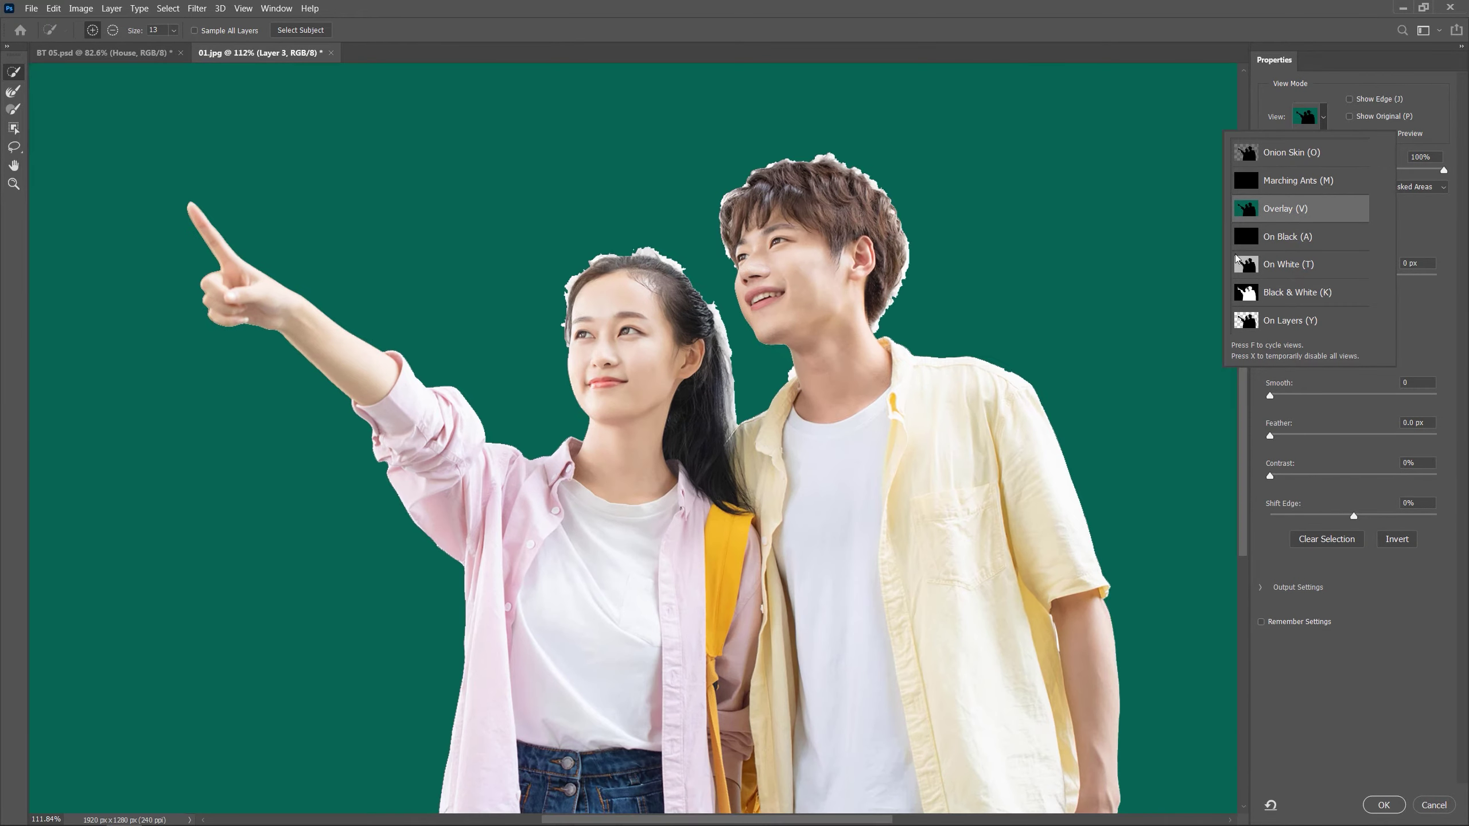
left_click(1397, 195)
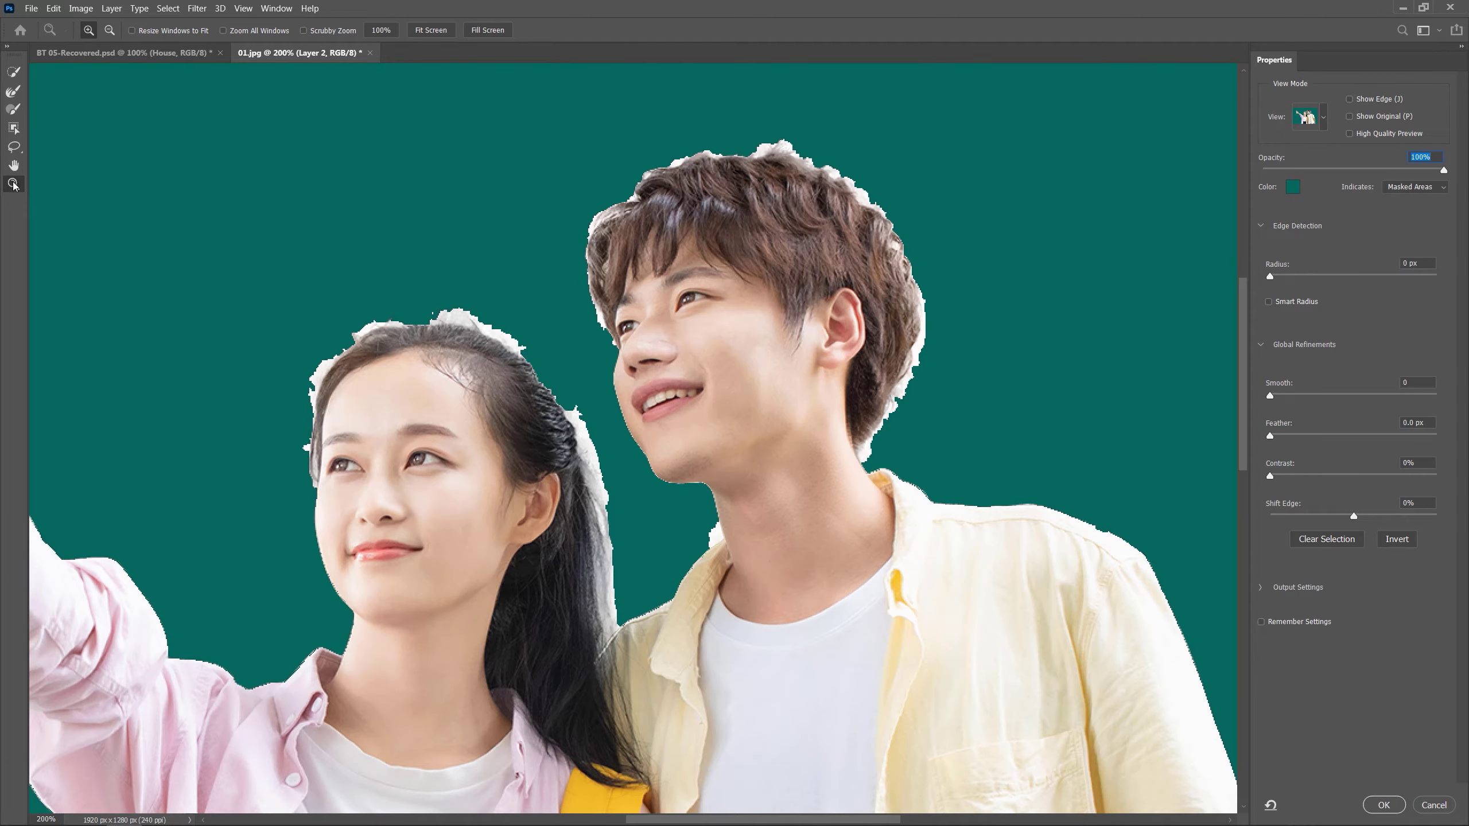
Zoom to the couple's heads and show the Refine Edge Brush's 13 px, 100% hardness settings.
left_click(14, 184)
mouse_move(430, 198)
left_mouse_down()
mouse_move(453, 248)
mouse_move(397, 253)
left_mouse_up()
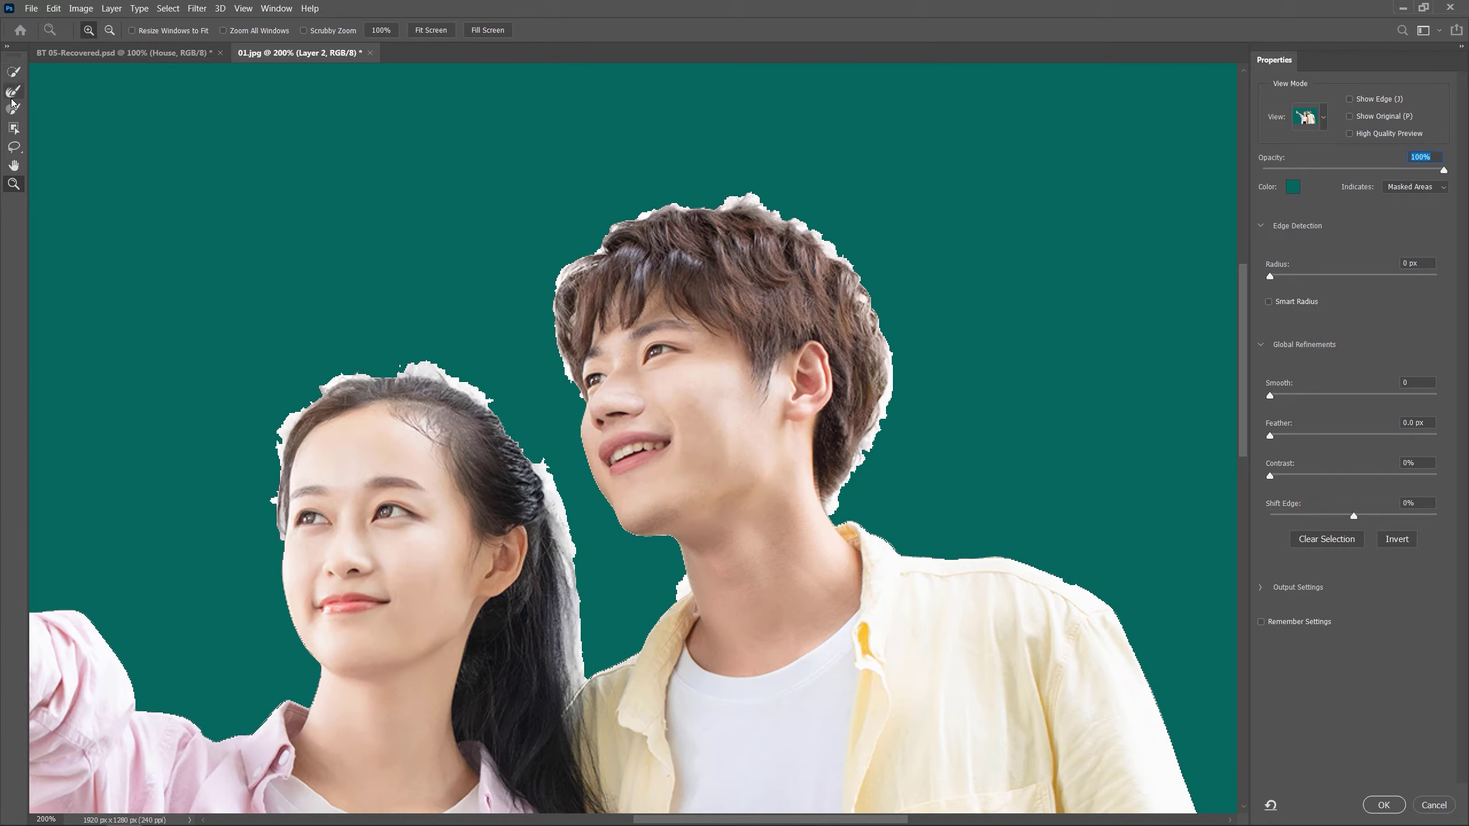
left_click(14, 100)
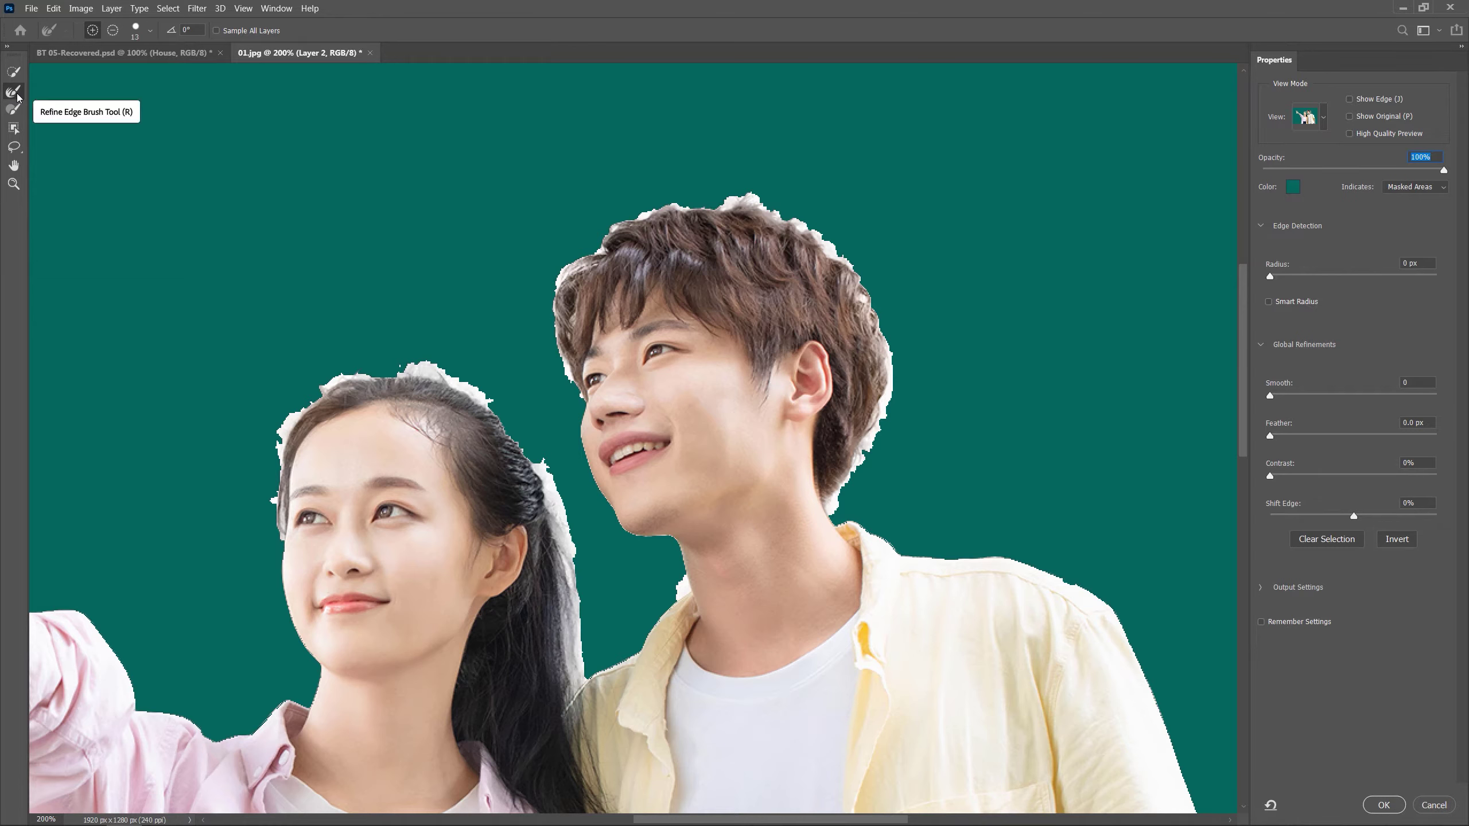
left_click(150, 29)
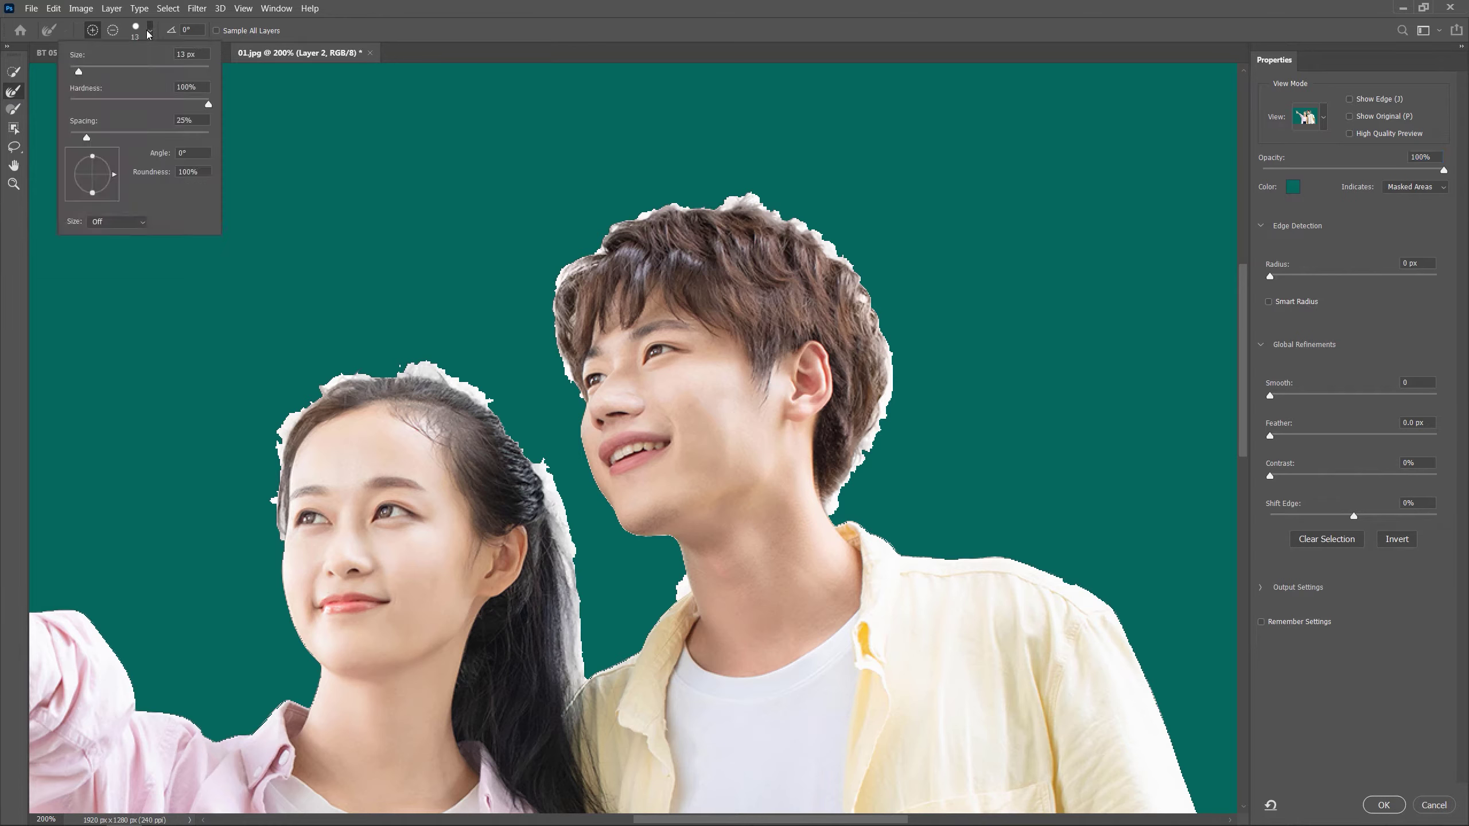
Set the refine brush to 30 px size and 56% hardness.
left_click_drag(86, 68, 91, 67)
left_click_drag(208, 105, 81, 105)
left_click_drag(142, 99, 152, 102)
Brush along the woman's hairline and temple and the man's hair edge.
mouse_move(368, 375)
left_mouse_down()
mouse_move(312, 379)
mouse_move(280, 403)
mouse_move(262, 433)
mouse_move(269, 538)
mouse_move(263, 482)
mouse_move(268, 518)
mouse_move(262, 482)
mouse_move(283, 422)
mouse_move(276, 458)
mouse_move(323, 391)
mouse_move(451, 378)
mouse_move(543, 469)
mouse_move(581, 665)
mouse_move(564, 347)
mouse_move(688, 205)
mouse_move(835, 249)
mouse_move(891, 321)
mouse_move(887, 402)
mouse_move(842, 508)
left_mouse_up()
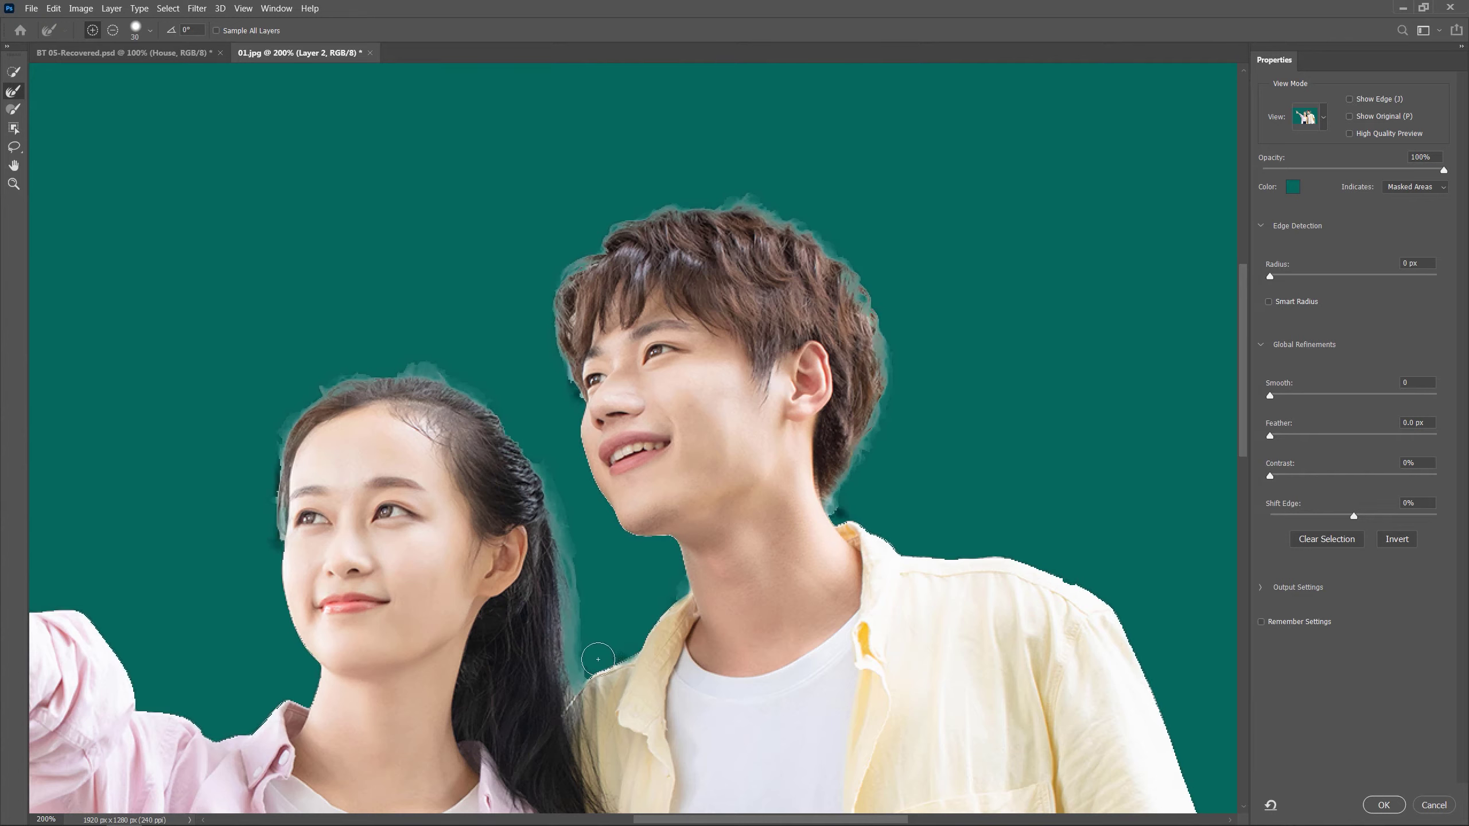
left_click_drag(601, 661, 558, 696)
left_click_drag(255, 491, 257, 466)
Set Output To Selection in Output Settings and confirm Select and Mask with OK.
left_click(1271, 588)
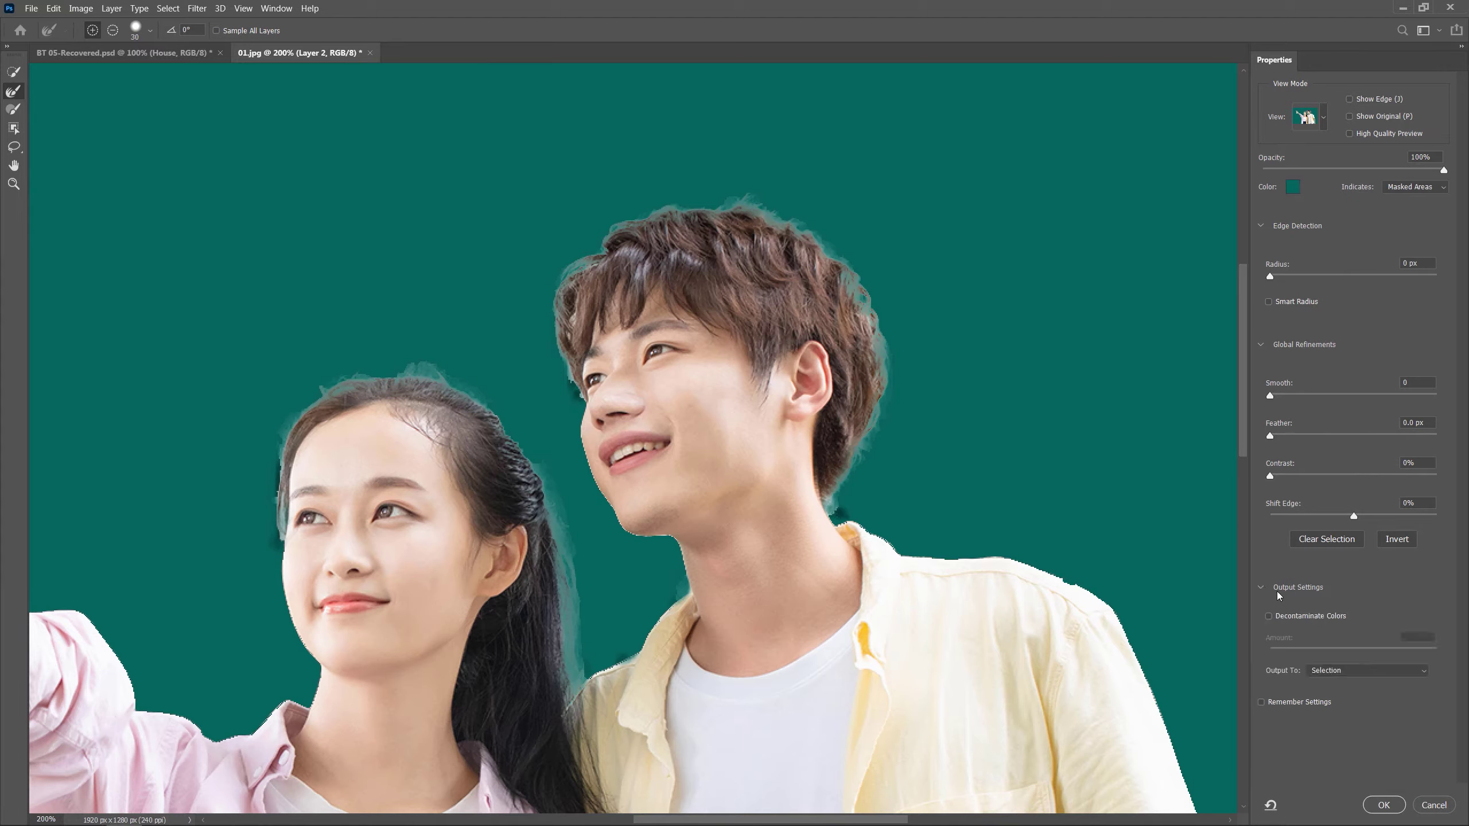
left_click(1382, 672)
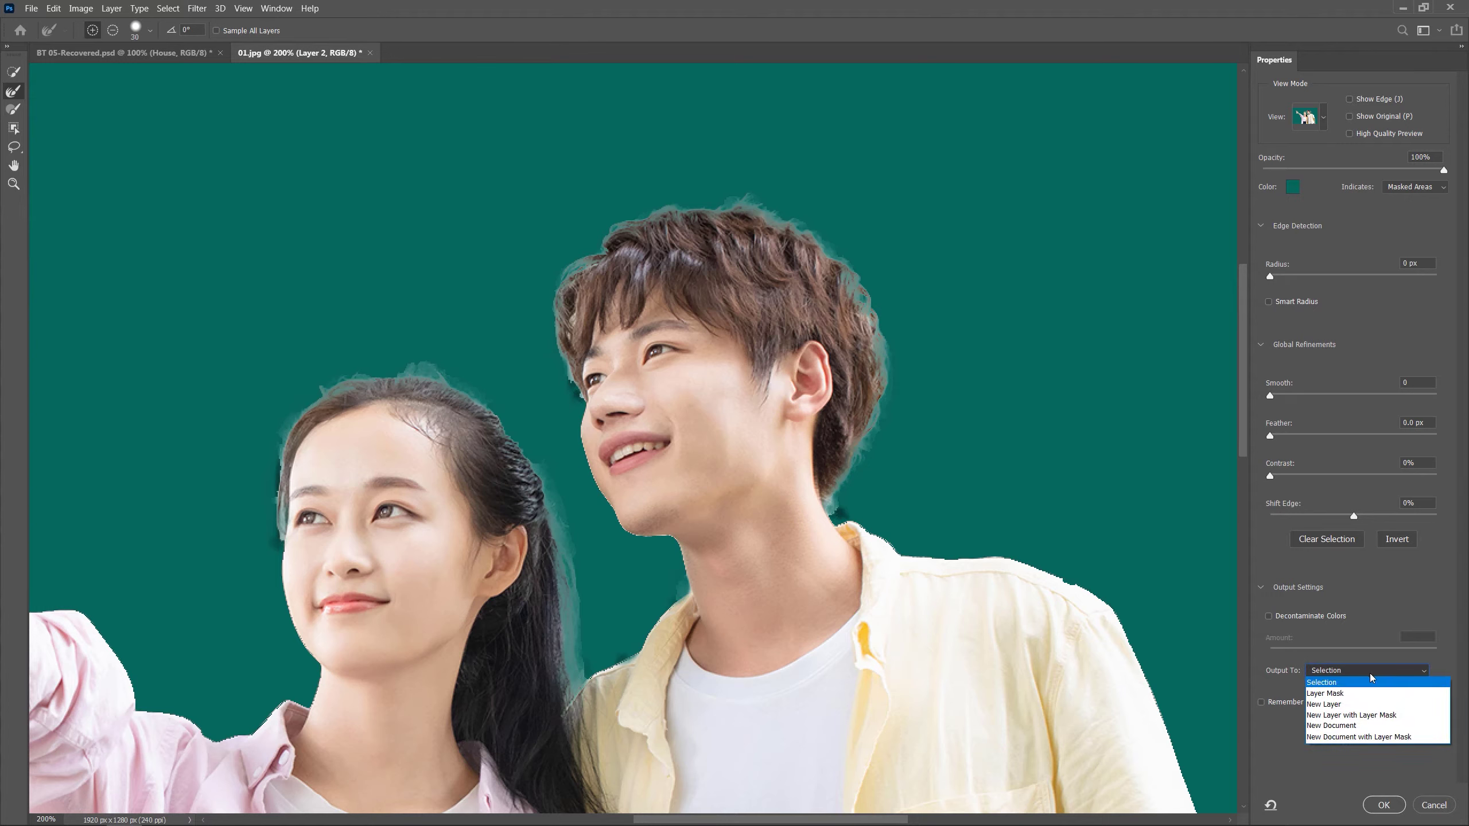
left_click(1339, 685)
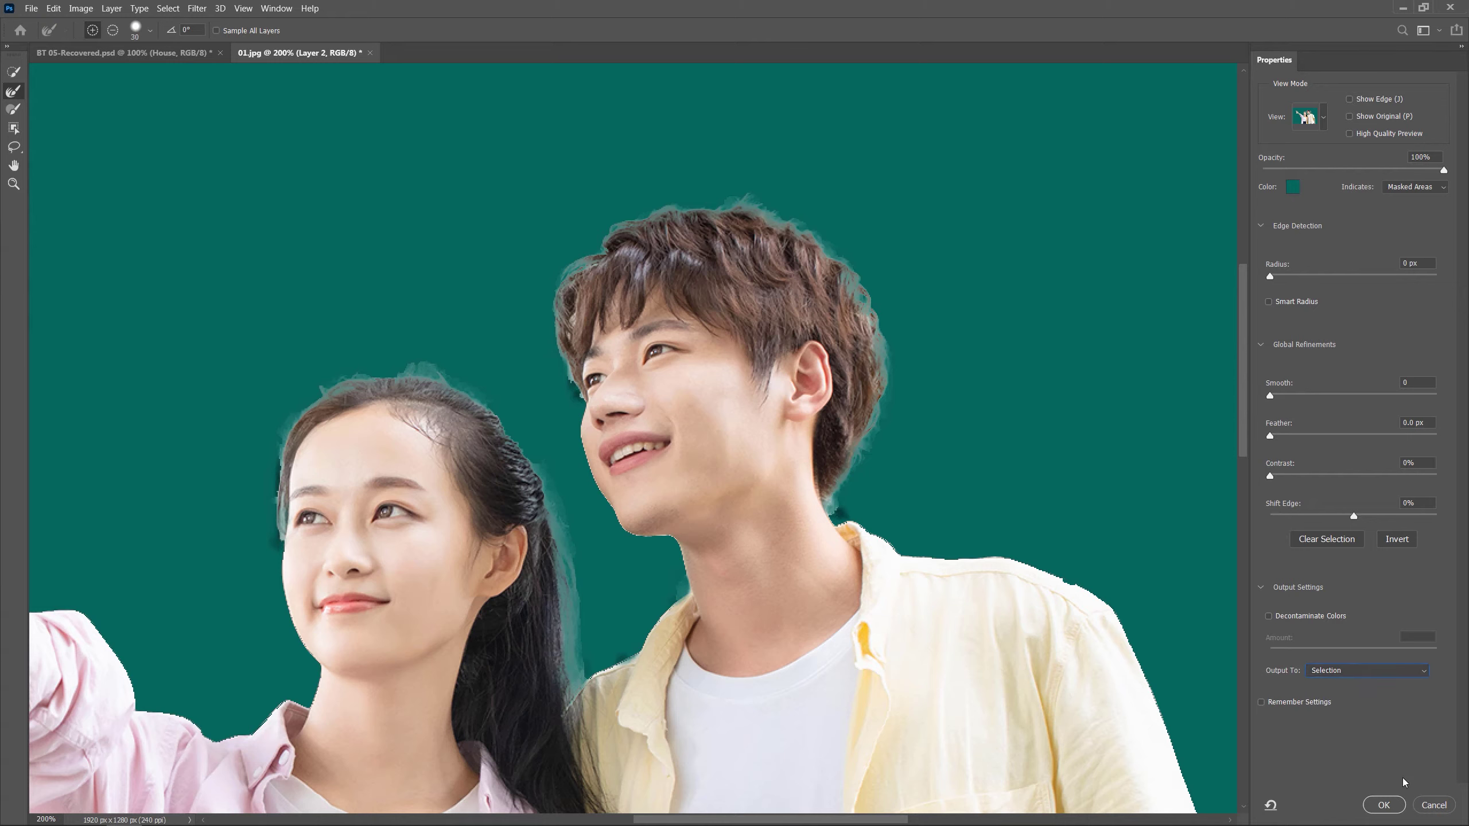
left_click(1384, 805)
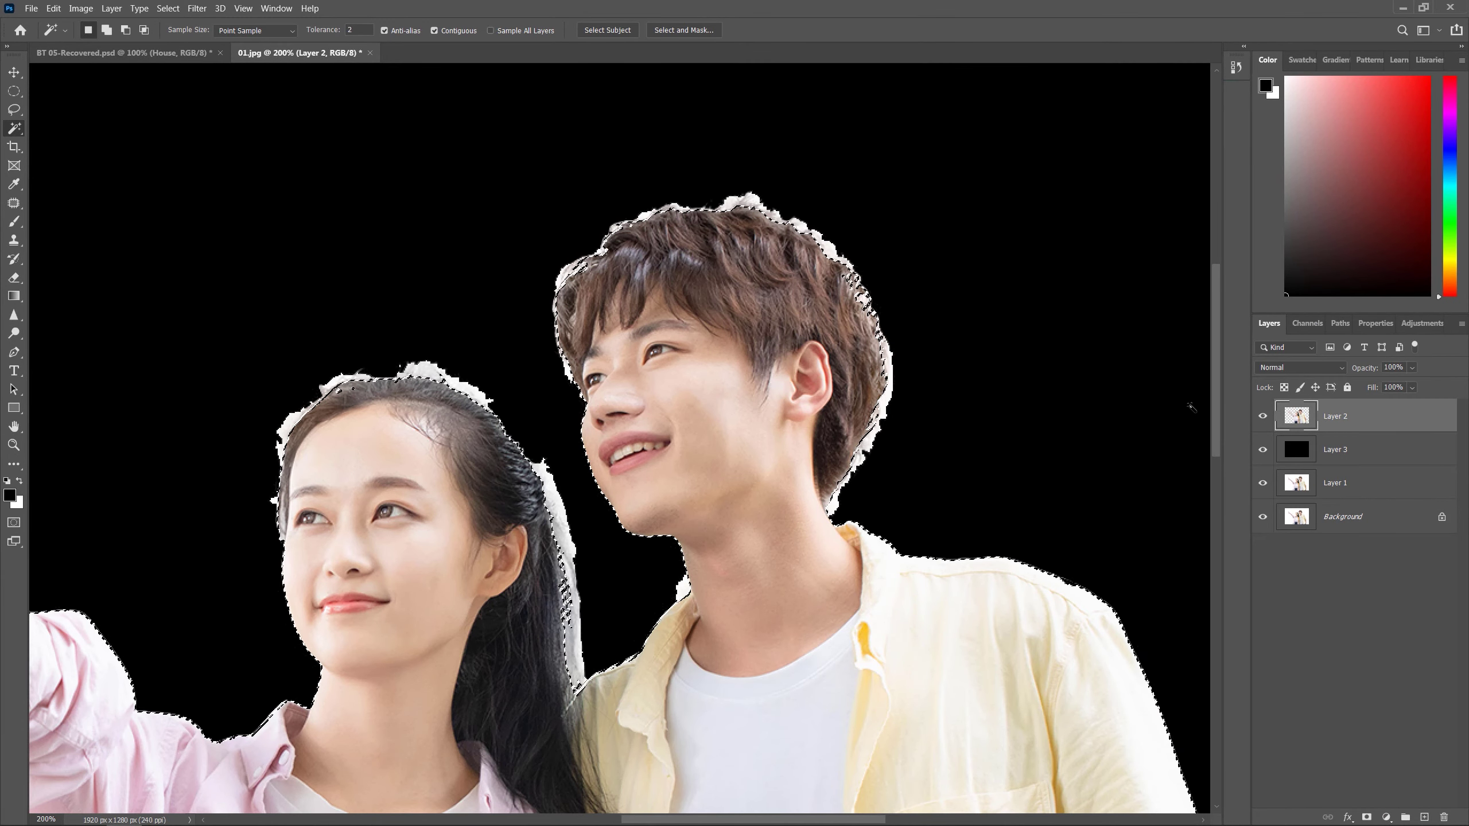
Copy the couple onto new Layer 4, hide Layer 2, and zoom in to inspect the hair.
key("ctrl+j")
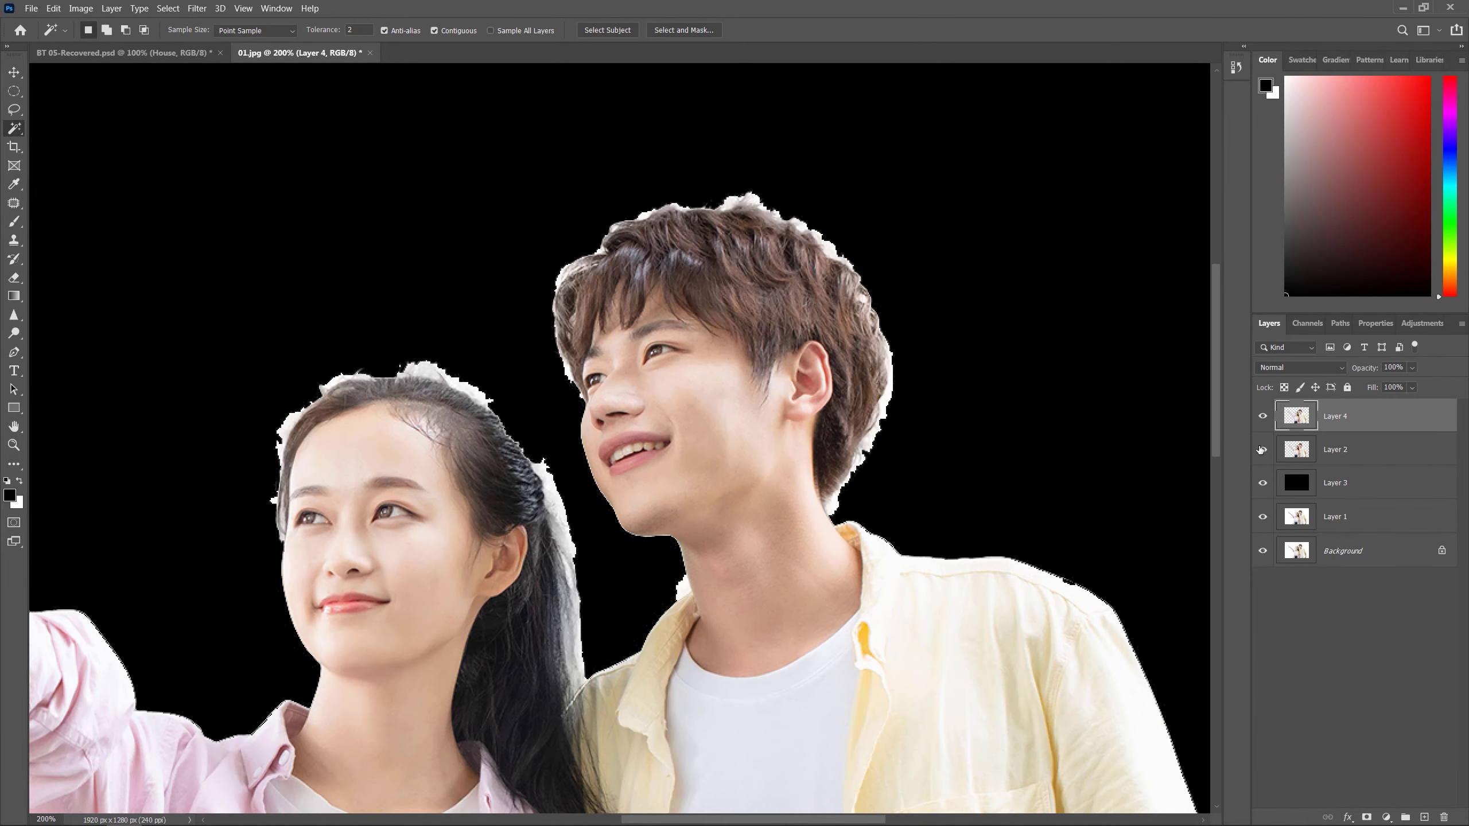
left_click(1264, 452)
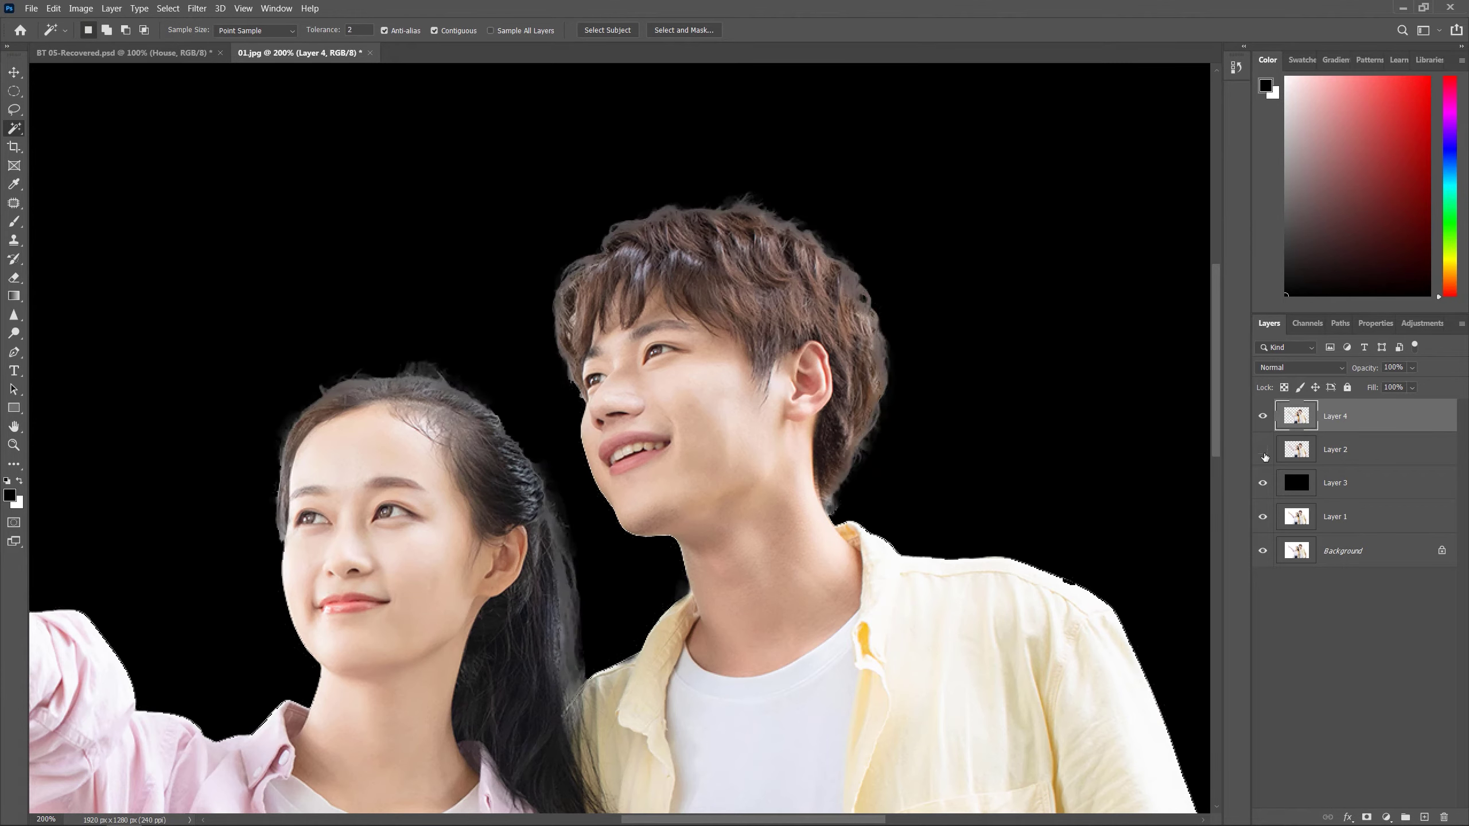
key("ctrl+0")
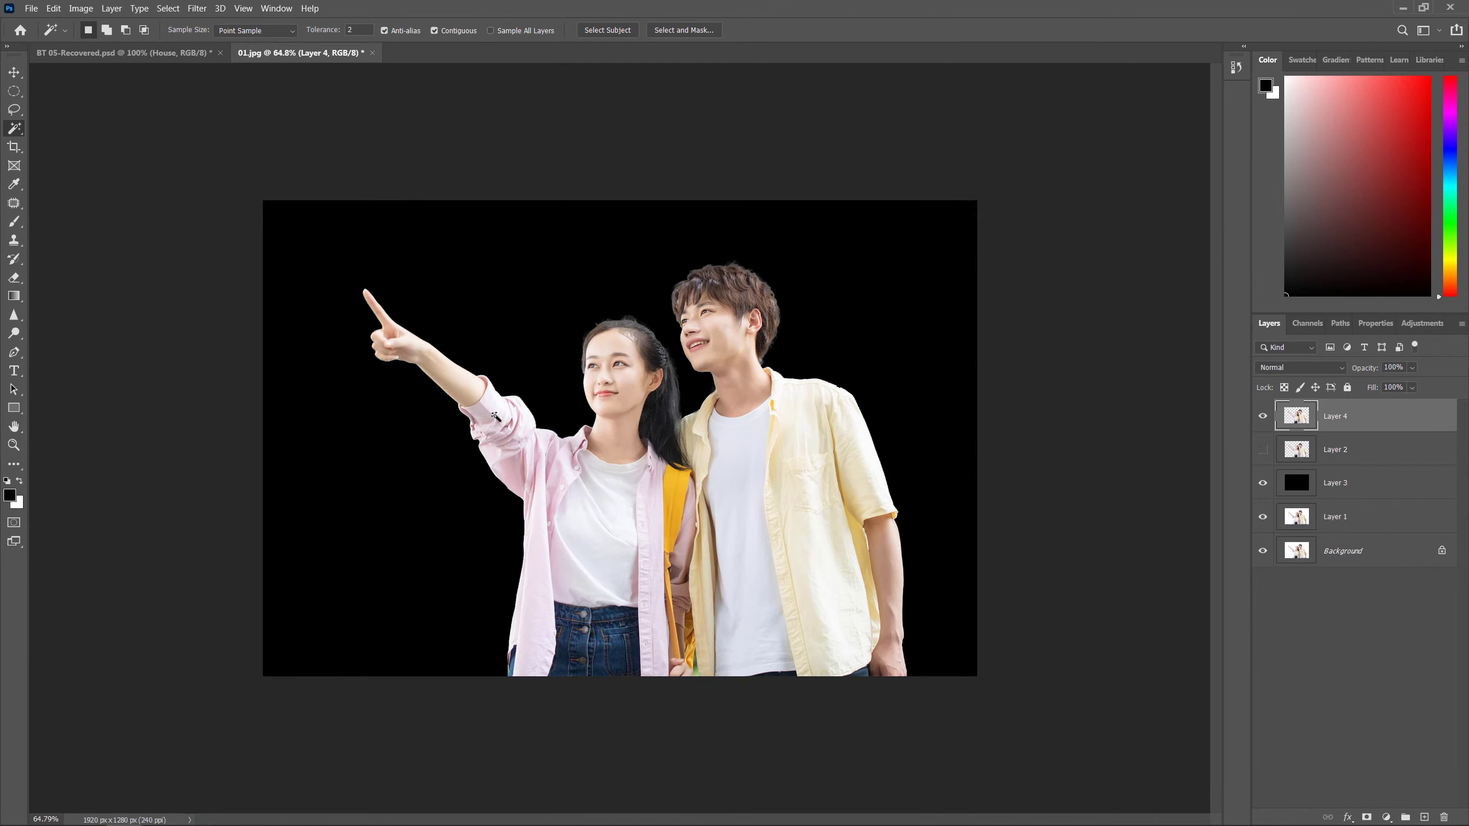
key("ctrl+0")
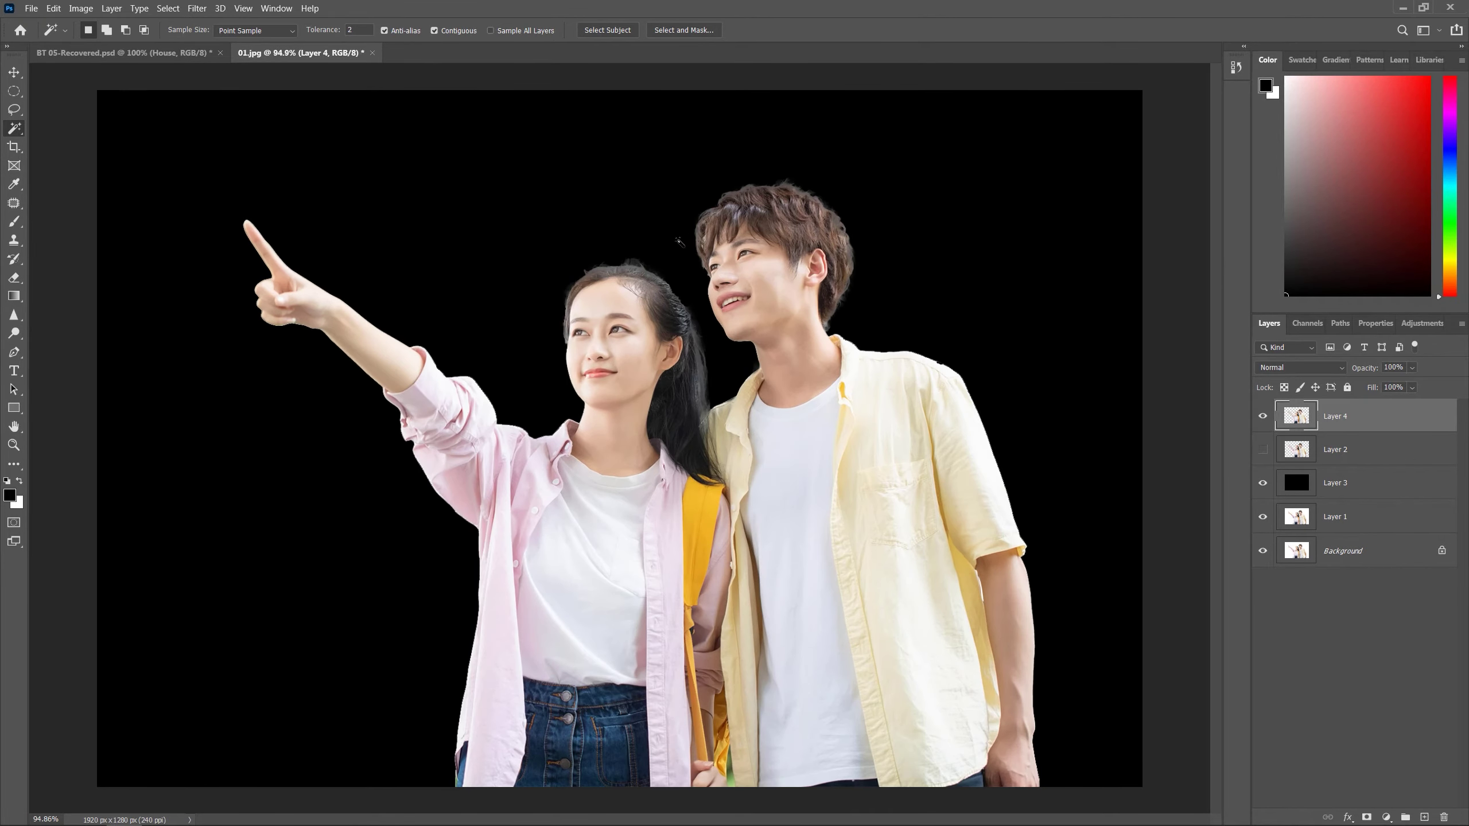
key("ctrl+minus")
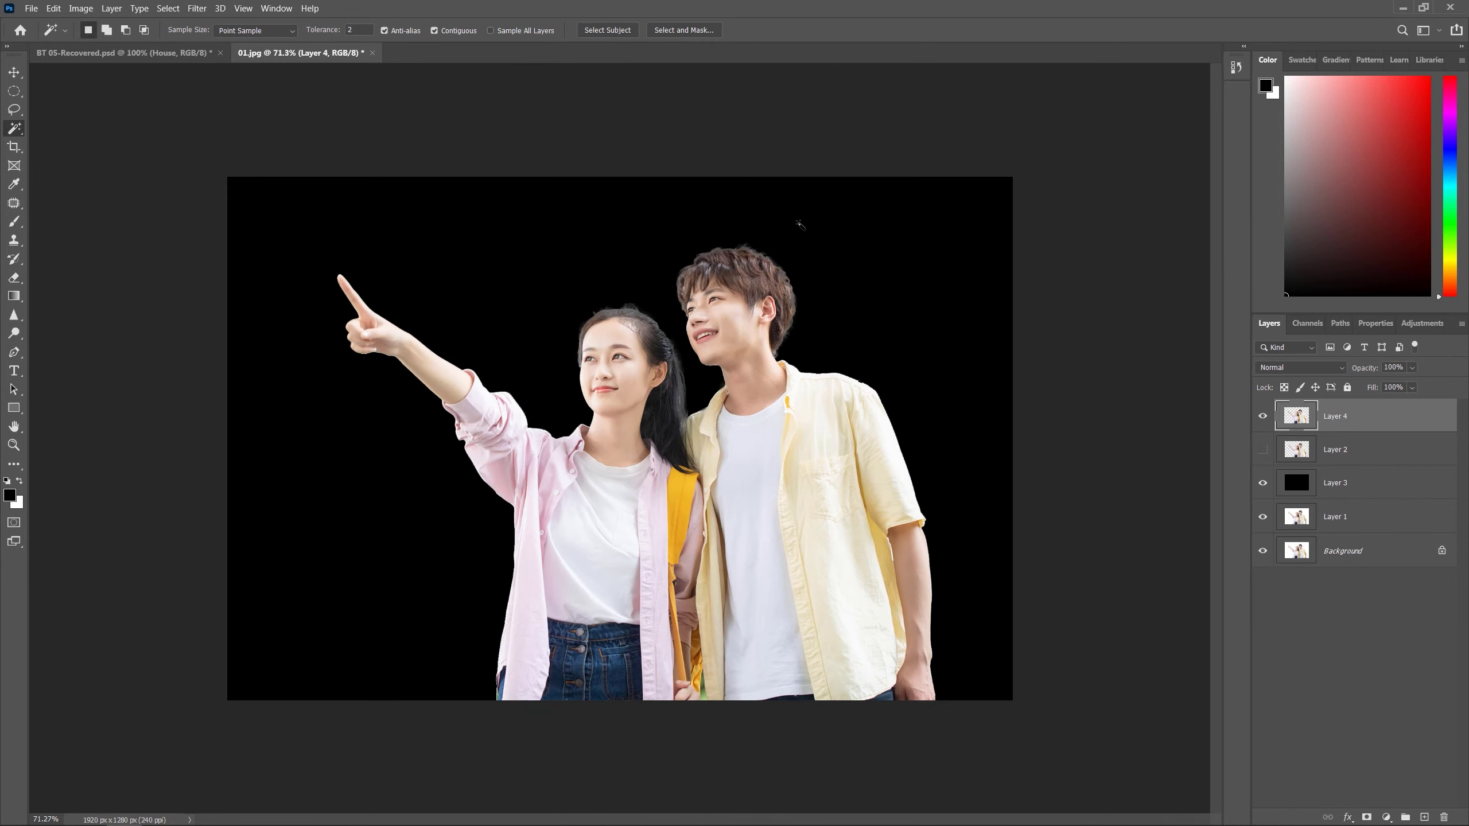
scroll(727, 221, "up", 3)
scroll(727, 222, "down", 2)
scroll(694, 198, "up", 2)
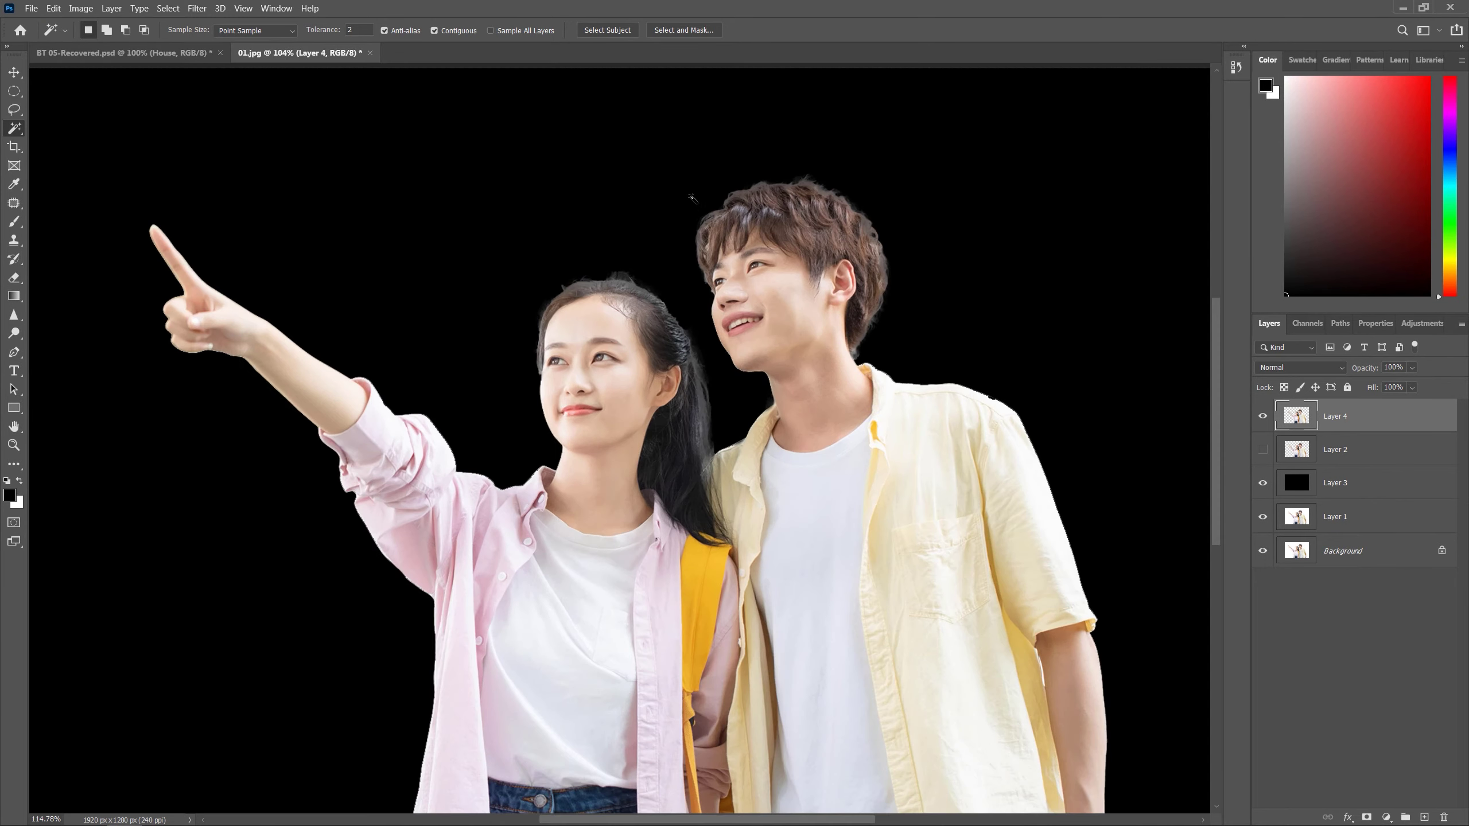
scroll(692, 198, "down", 2)
scroll(692, 200, "up", 2)
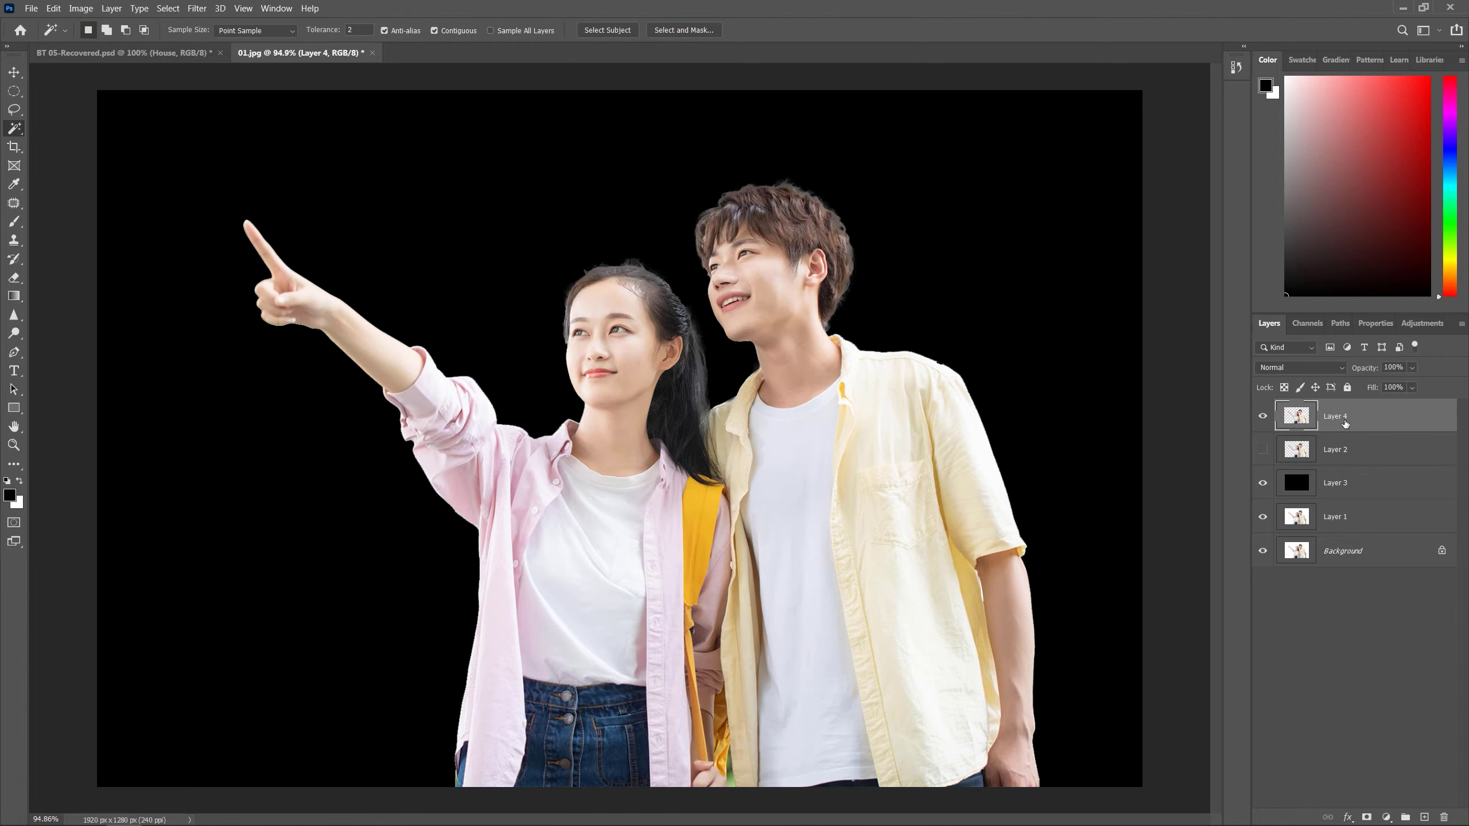
In BT 05-Recovered.psd, hide the Couple layer, then paste the cut-out and move it lower right.
left_click(172, 53)
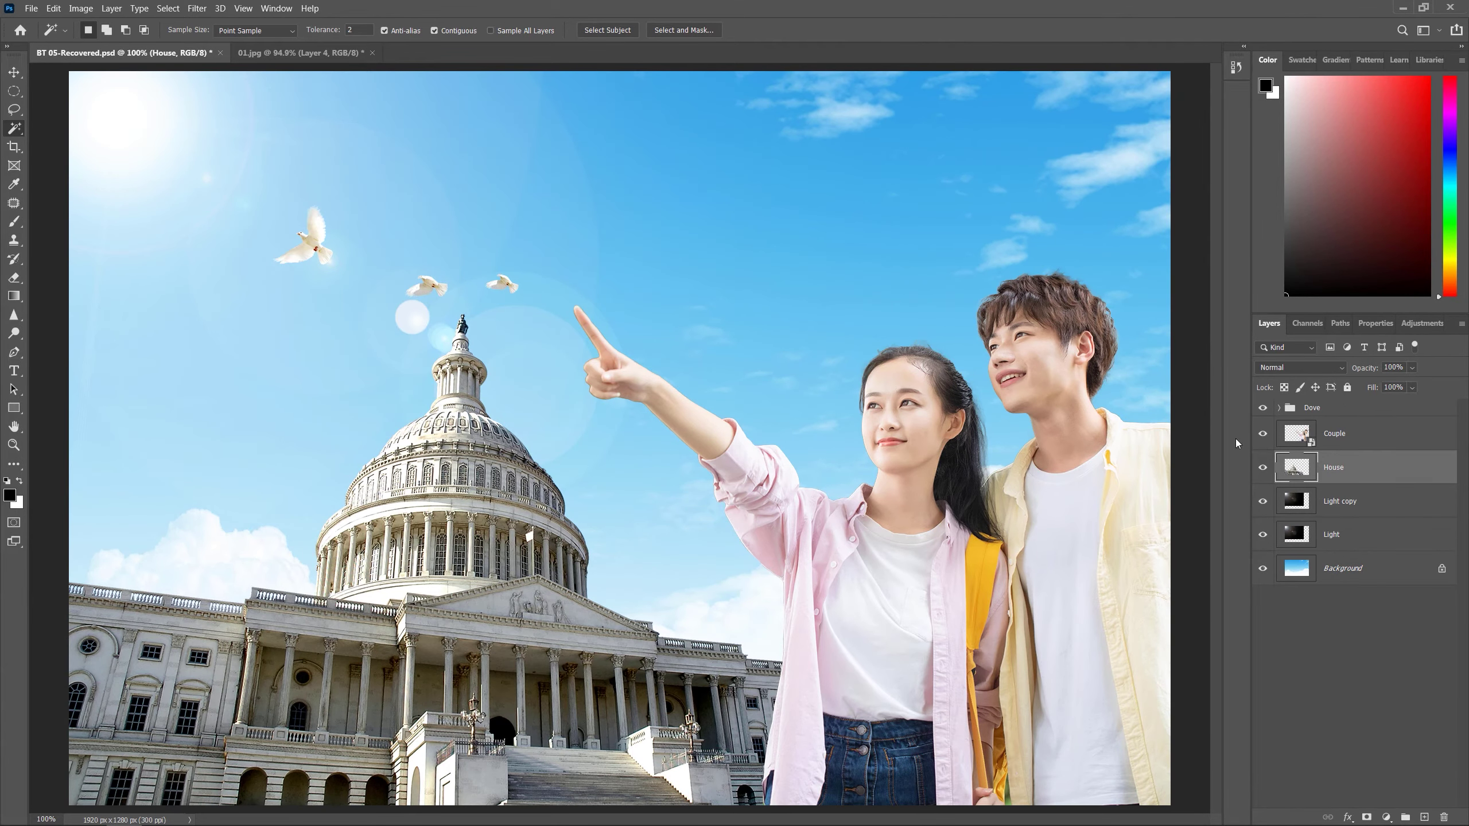
left_click(1262, 439)
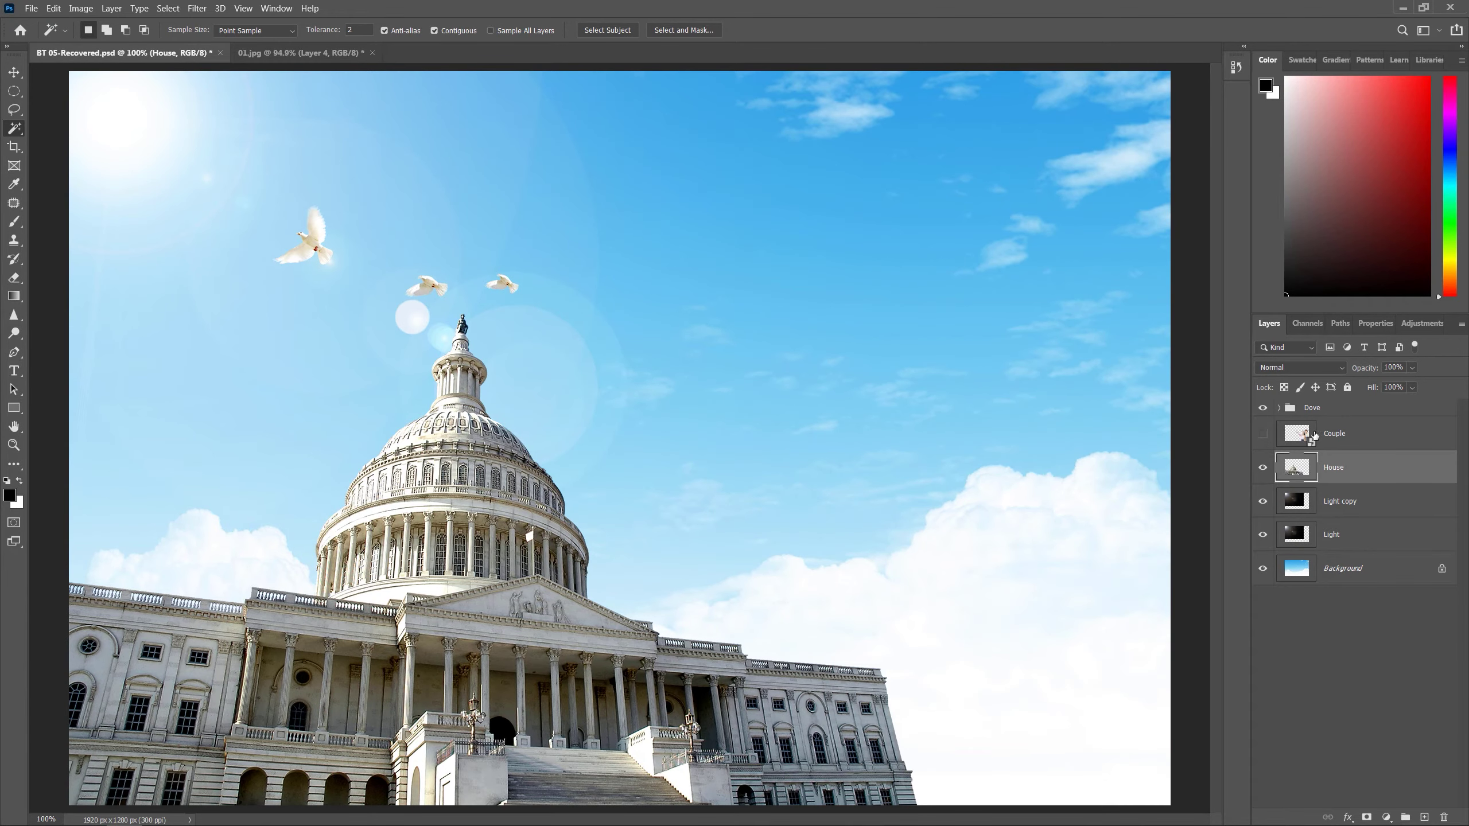
key("ctrl+v")
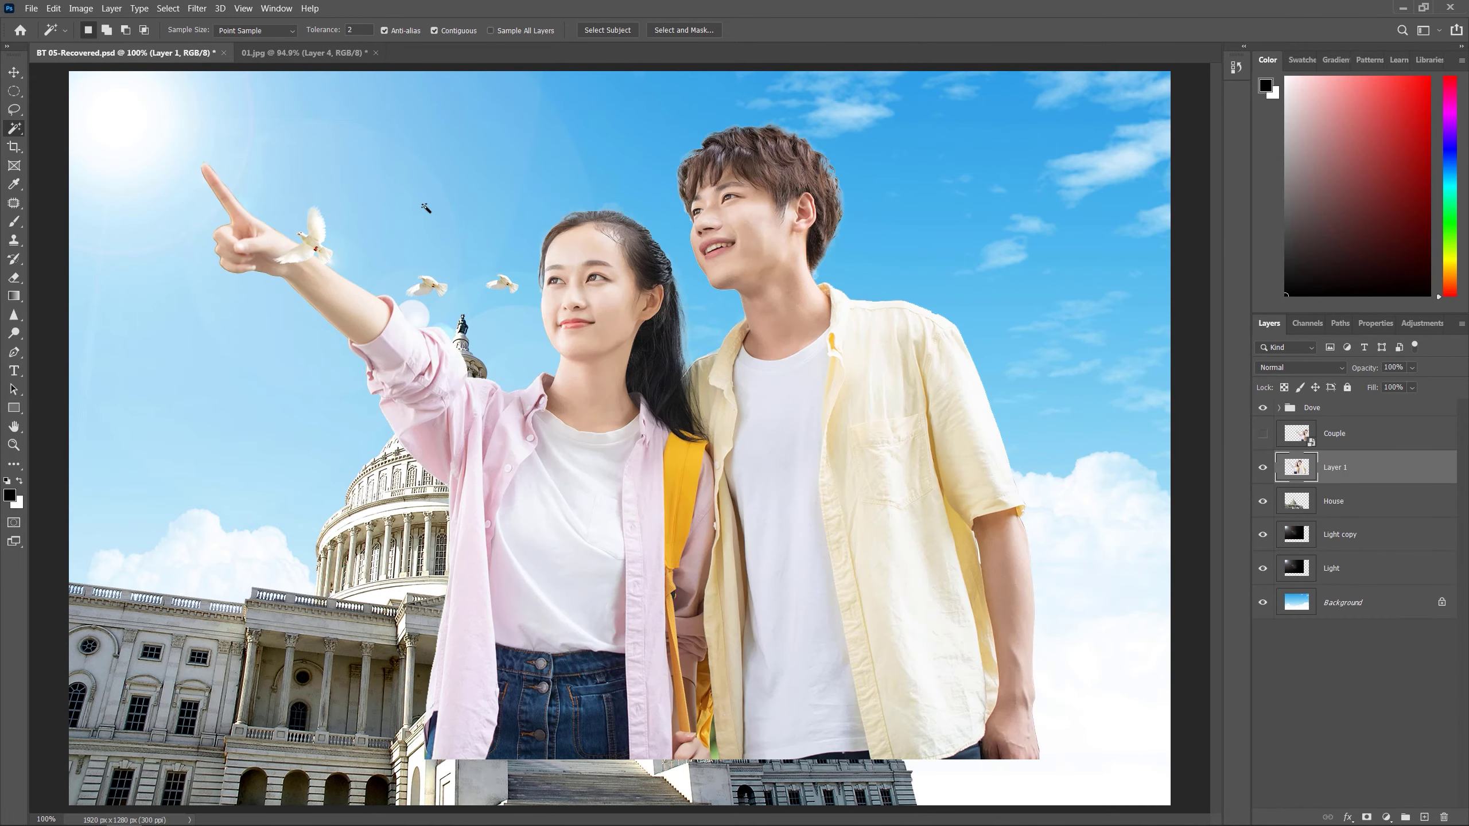
left_click(12, 75)
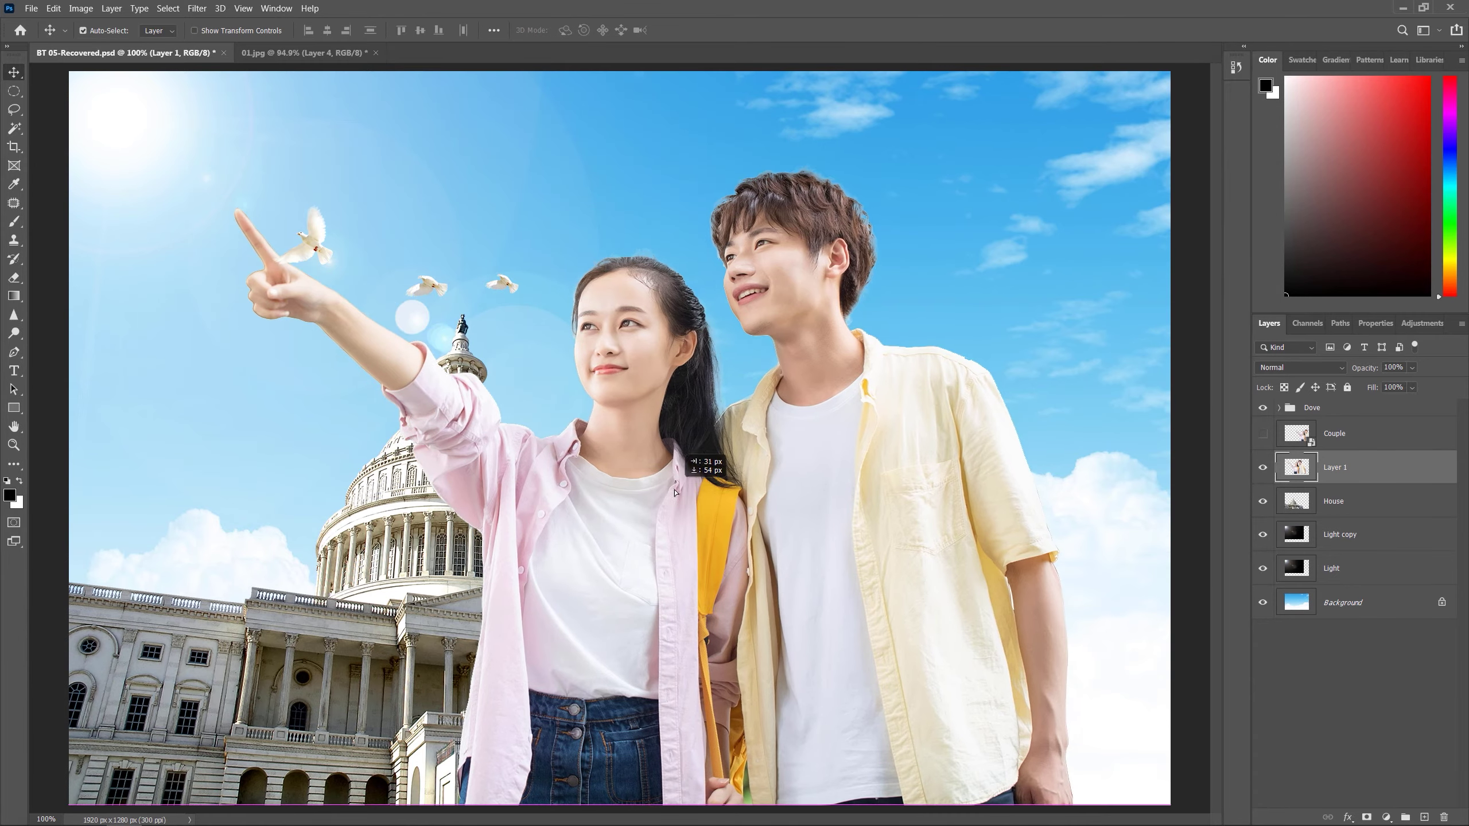
mouse_move(650, 446)
left_mouse_down()
mouse_move(719, 514)
mouse_move(829, 566)
left_mouse_up()
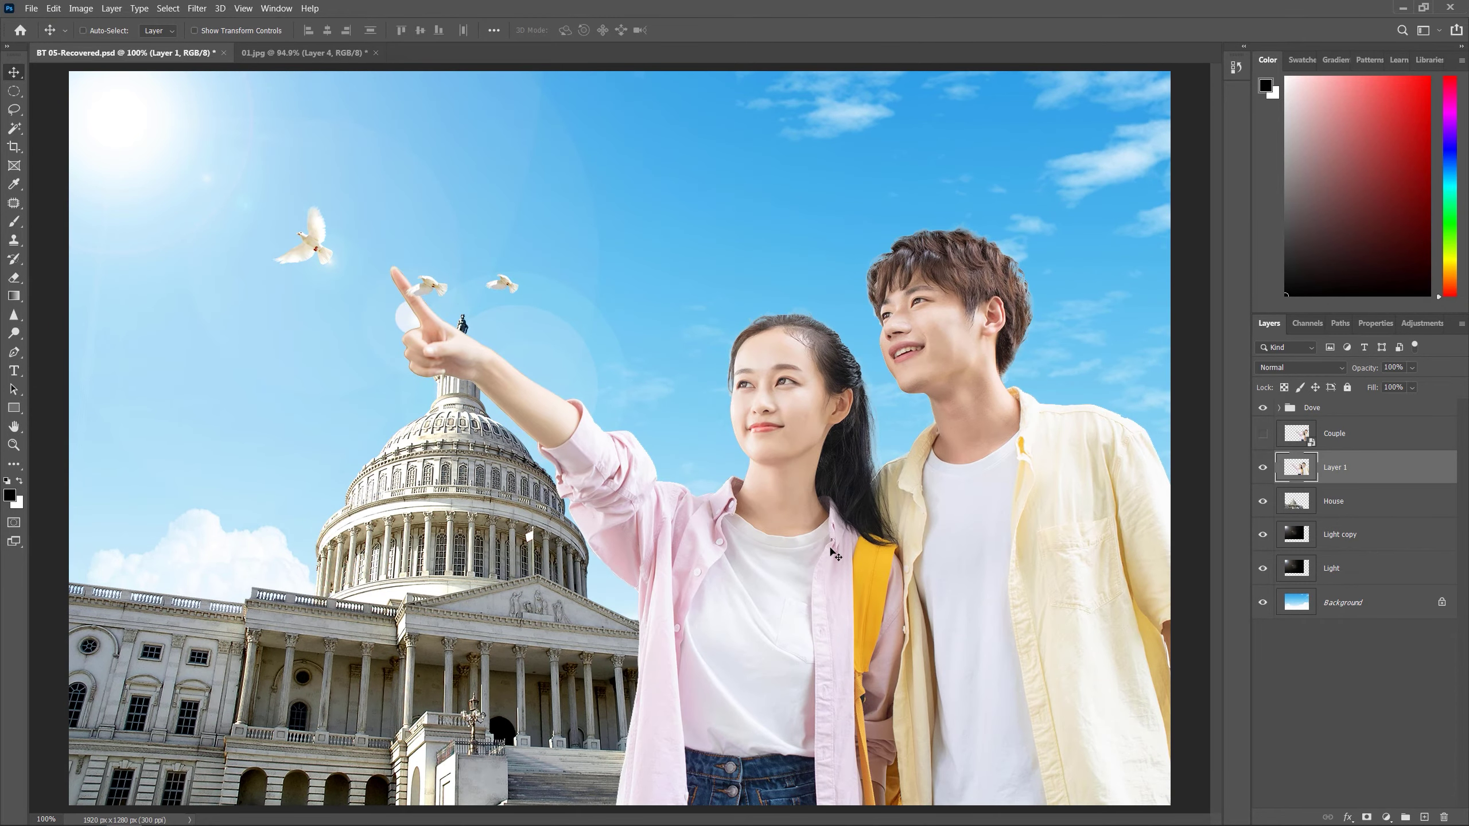
key("ctrl+t")
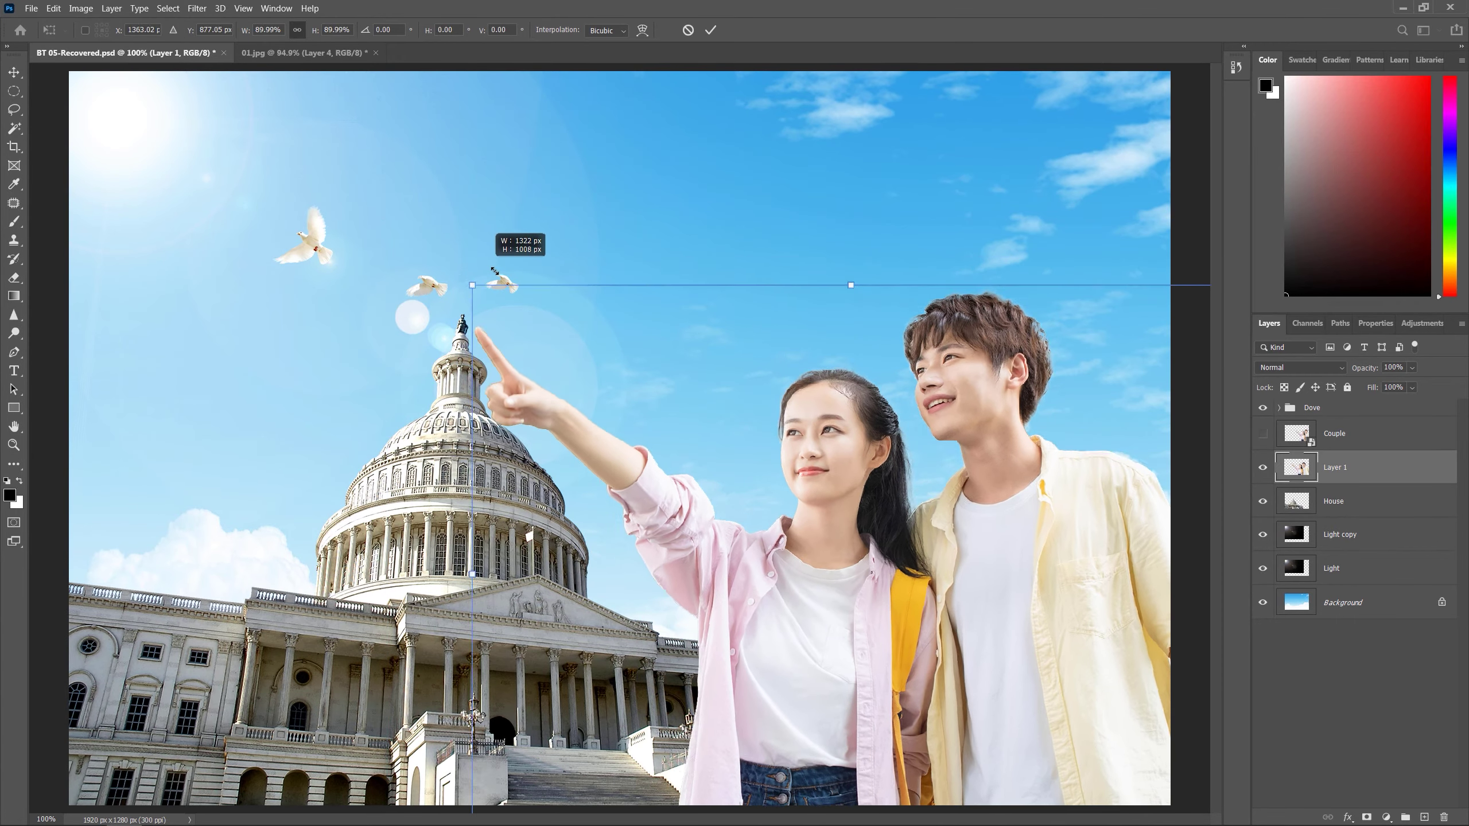
Scale the couple to about 84.48%, nudge it up-left, and commit the transform.
left_click_drag(386, 220, 518, 318)
mouse_move(918, 618)
left_mouse_down()
mouse_move(900, 568)
mouse_move(905, 586)
left_mouse_up()
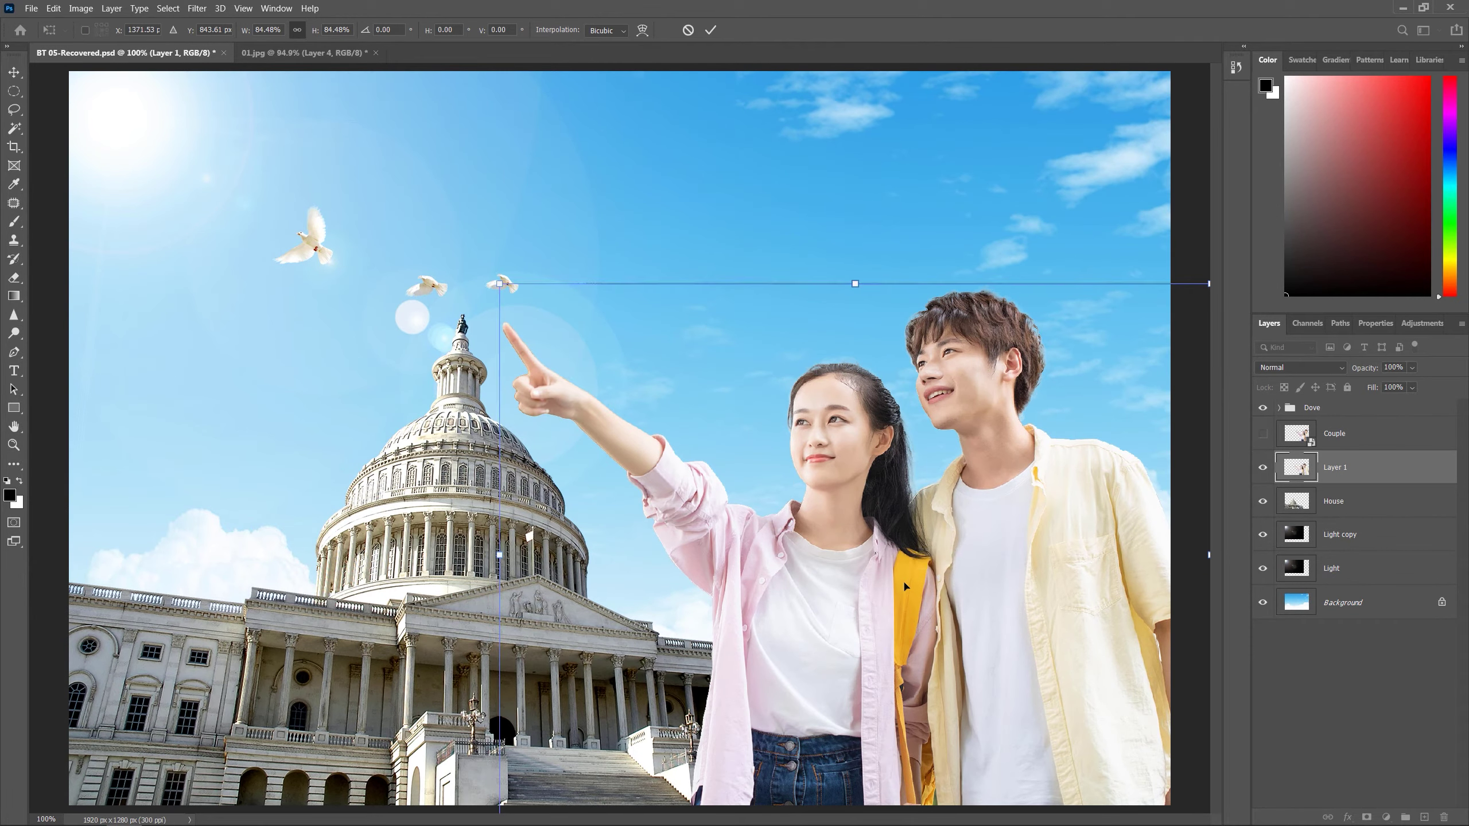
key("Return")
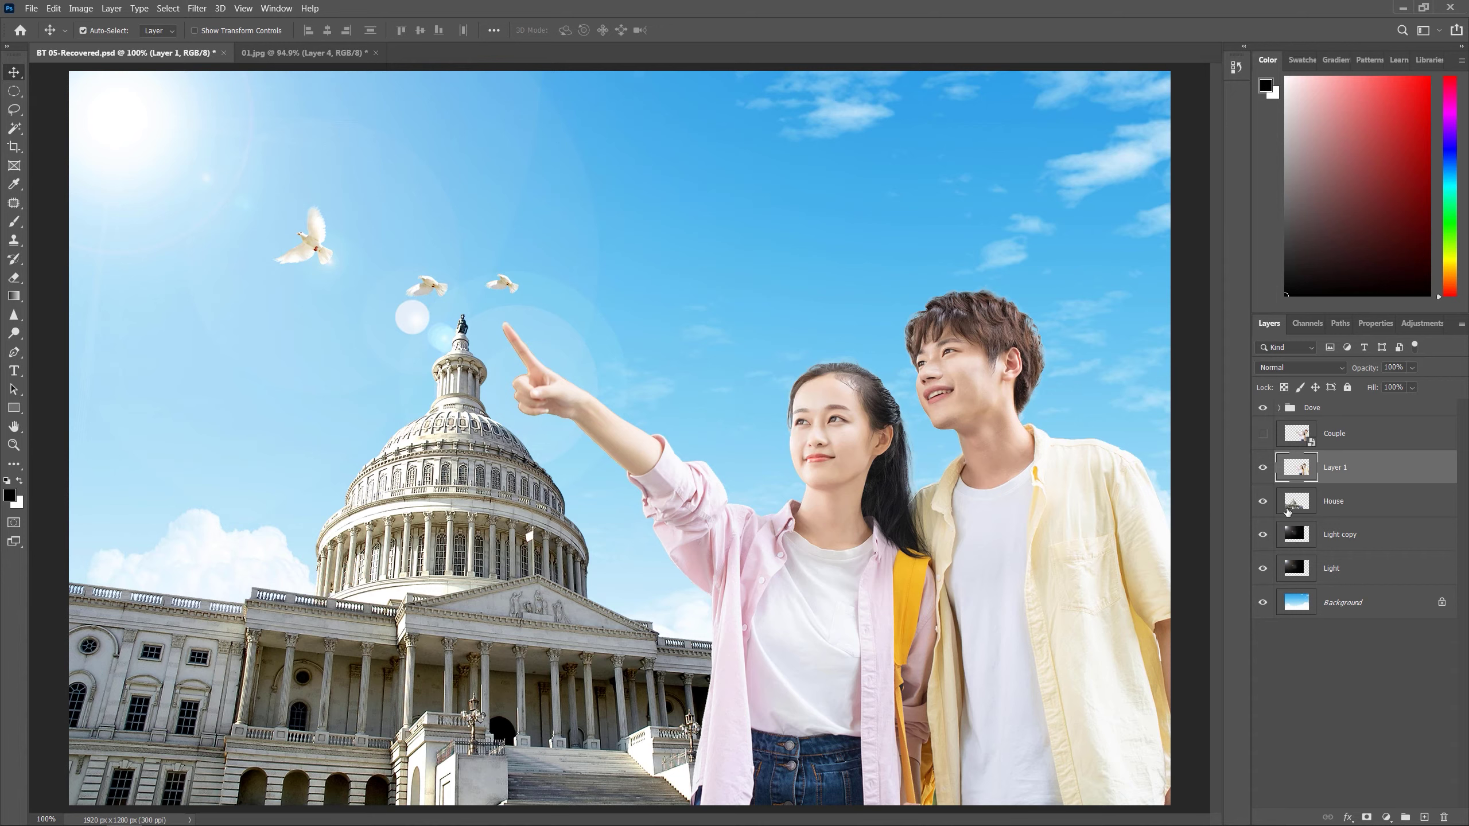
Delete the Light and Light copy layers and add a new empty Layer 2 above Background.
left_click(1262, 535)
left_click(1262, 568)
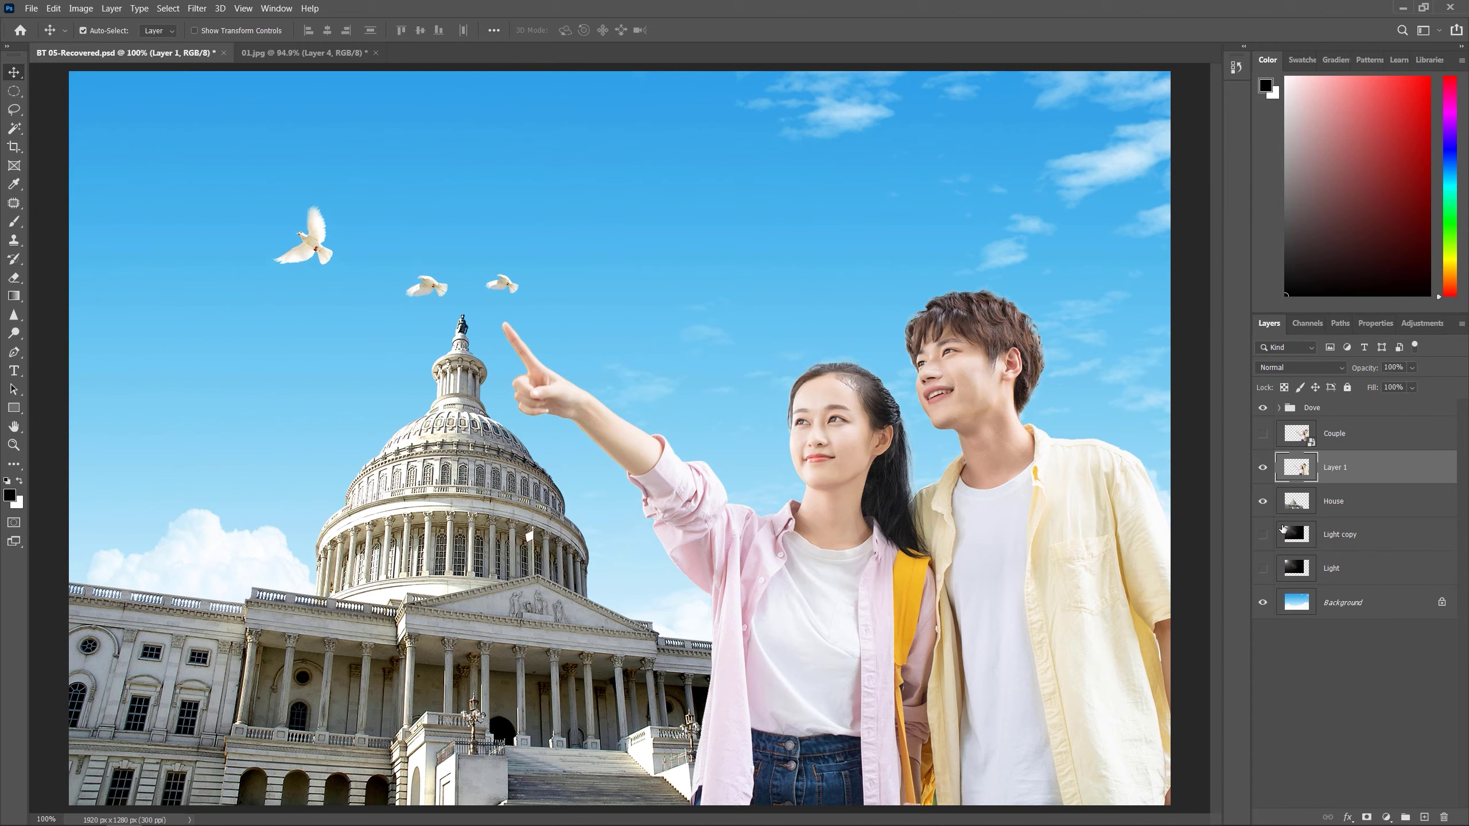
left_click(1340, 535)
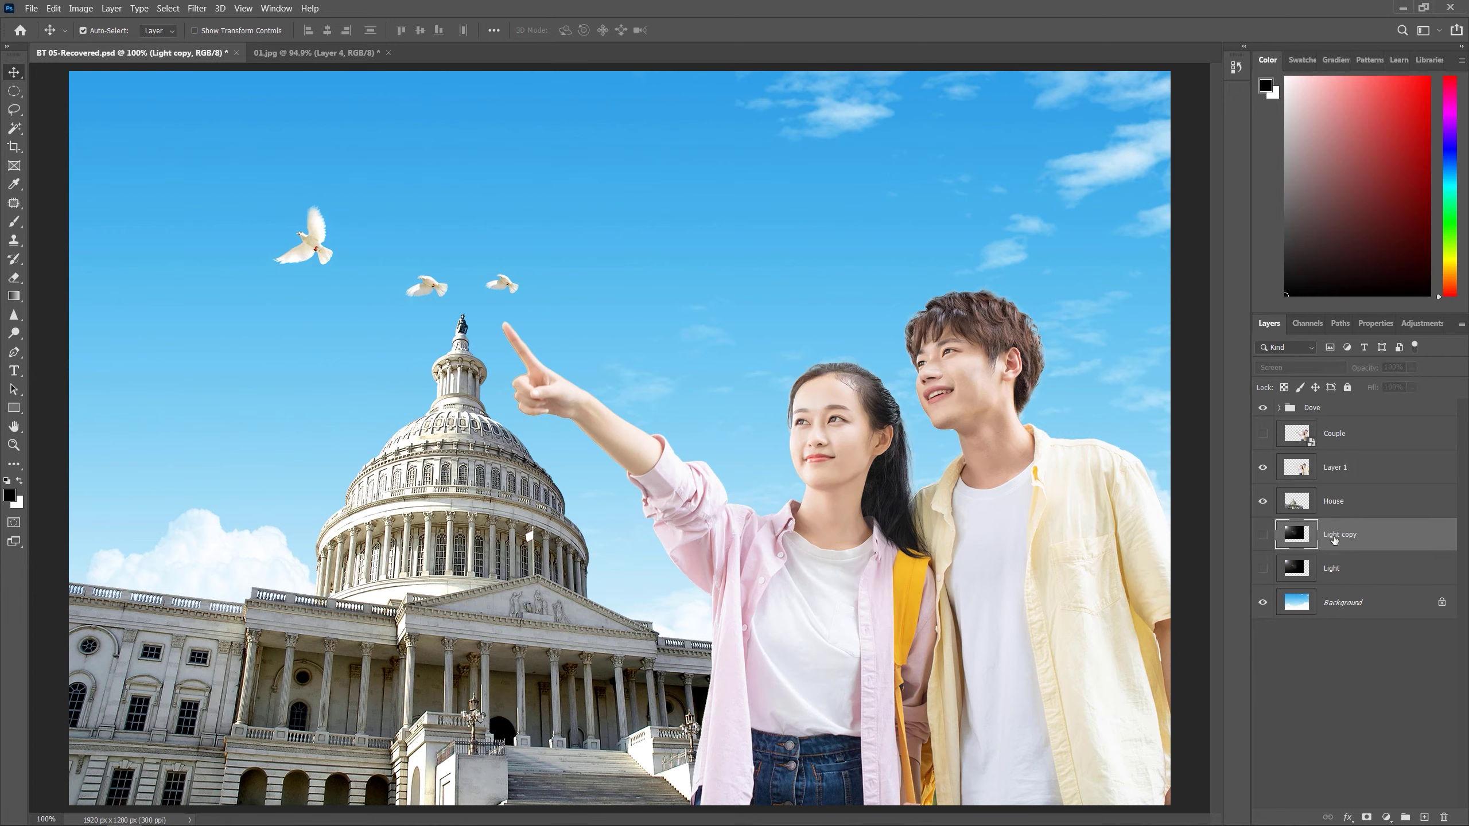
key("Delete")
key("Delete")
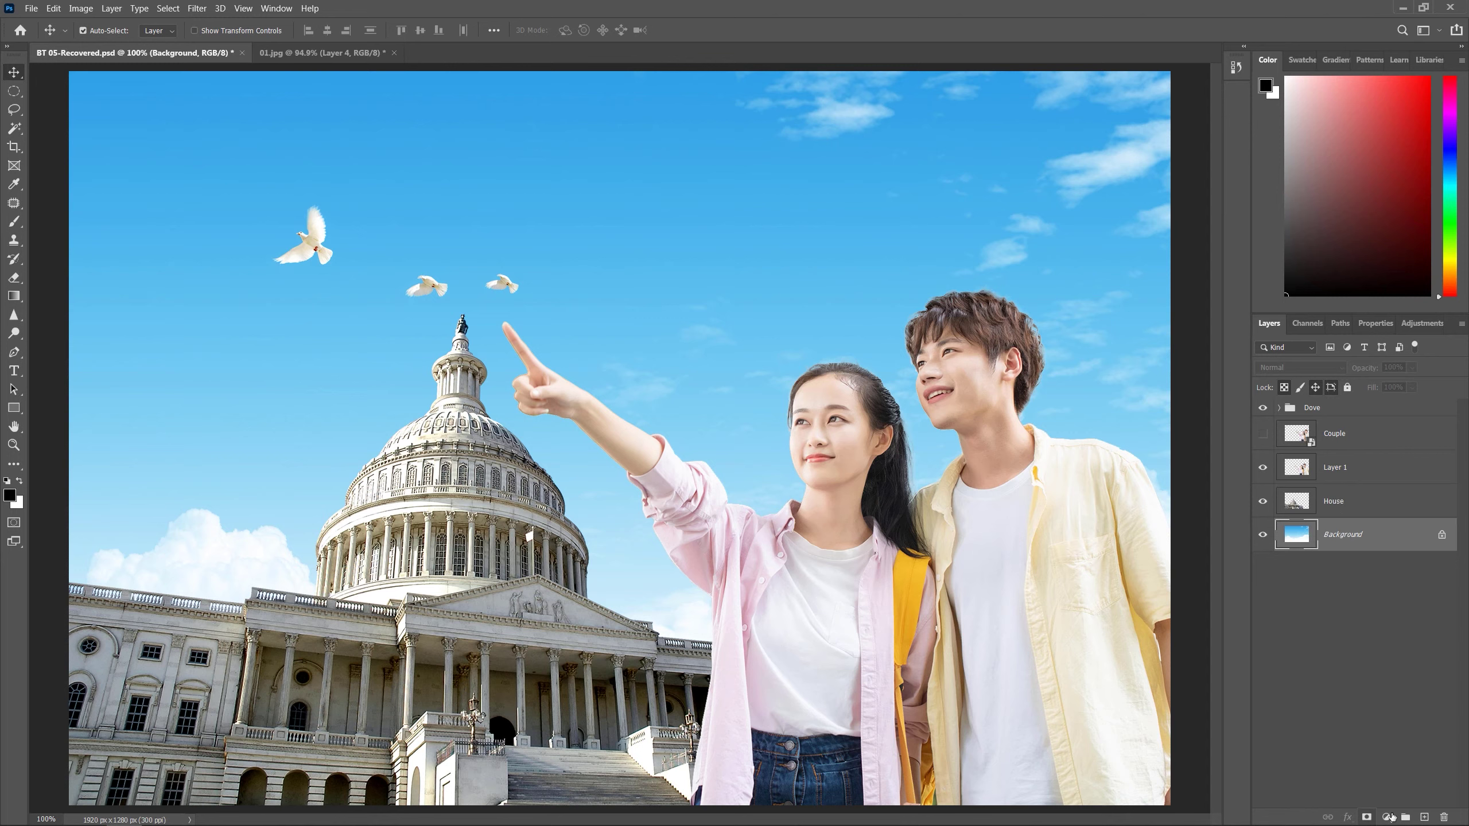
left_click(1424, 817)
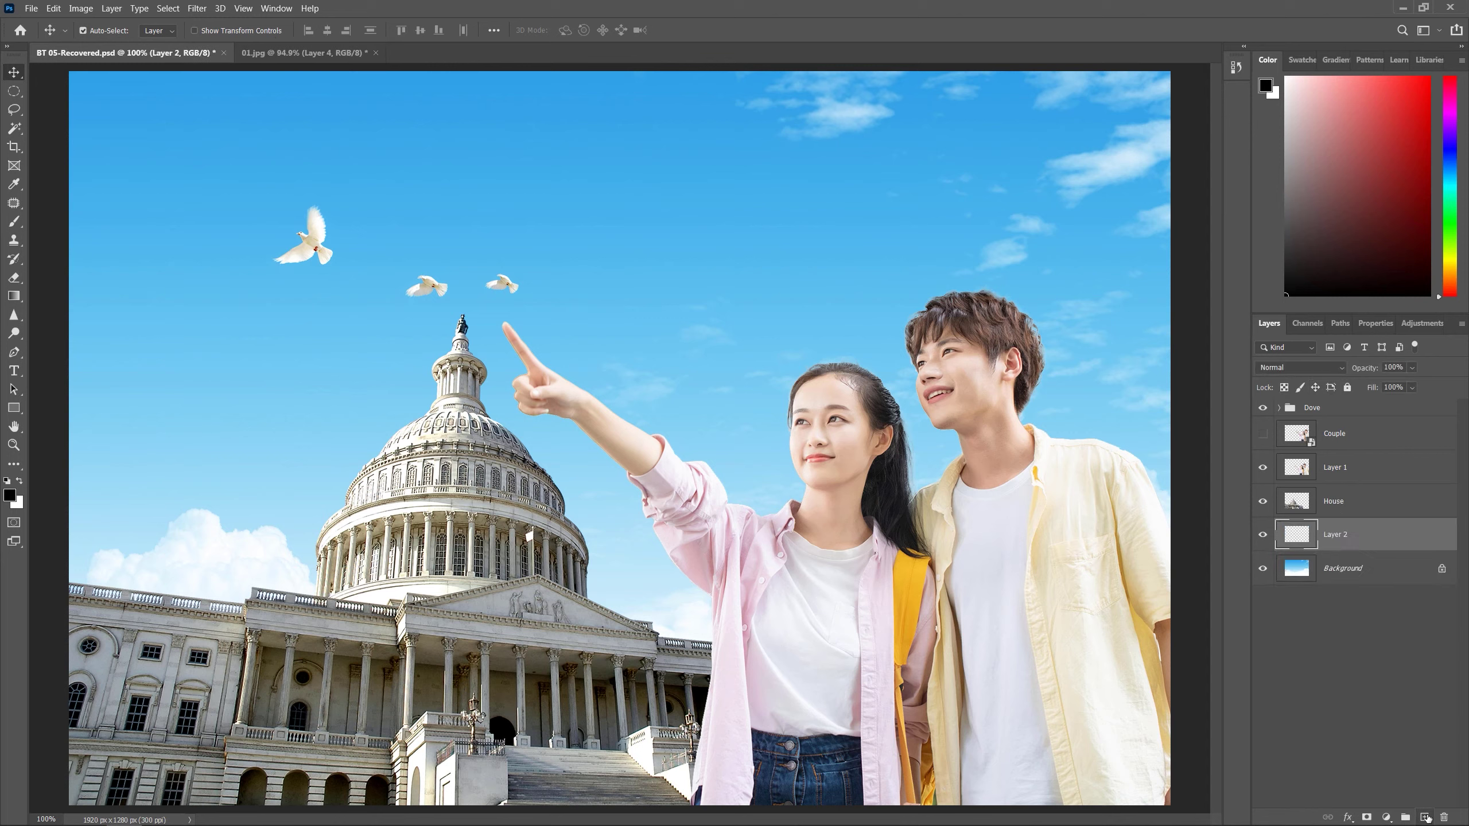
Rename the new Layer 2 to 'Mat troi'.
double_click(1336, 534)
type("Mat tro")
type("i")
key("Return")
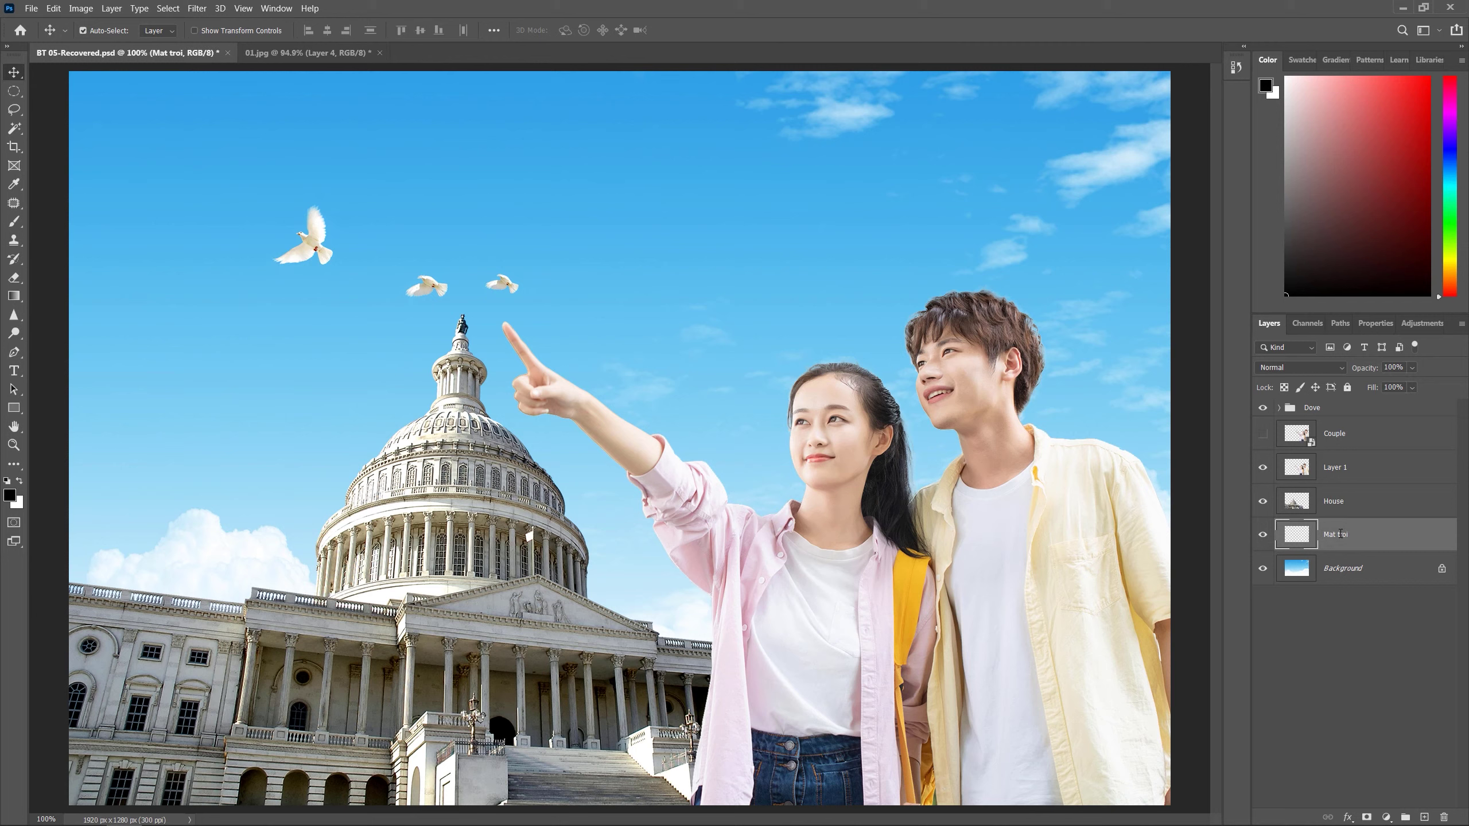
Set the foreground colour to black and fill the Mat troi layer with solid black.
left_click(9, 494)
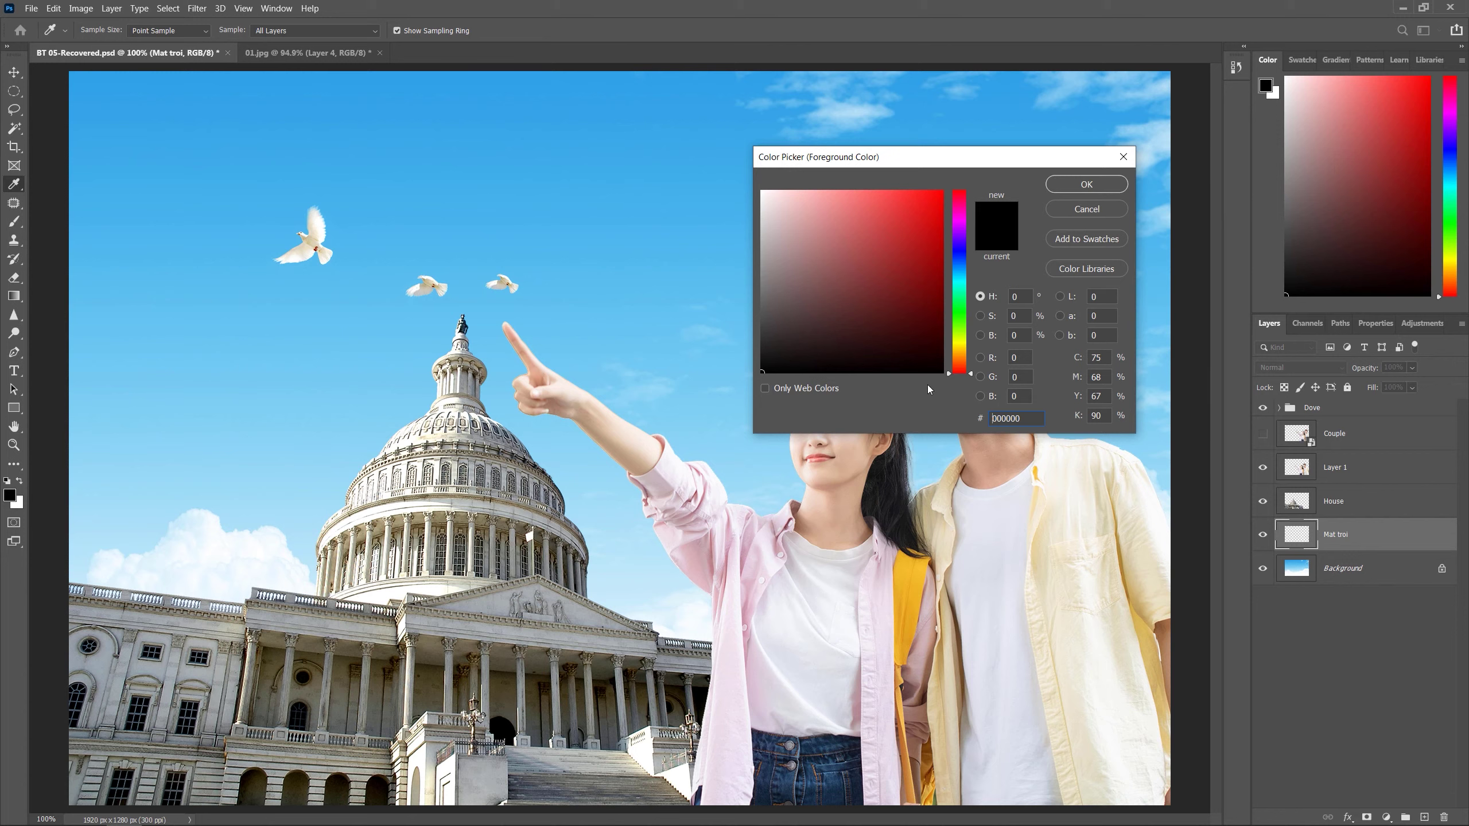
left_click(1079, 186)
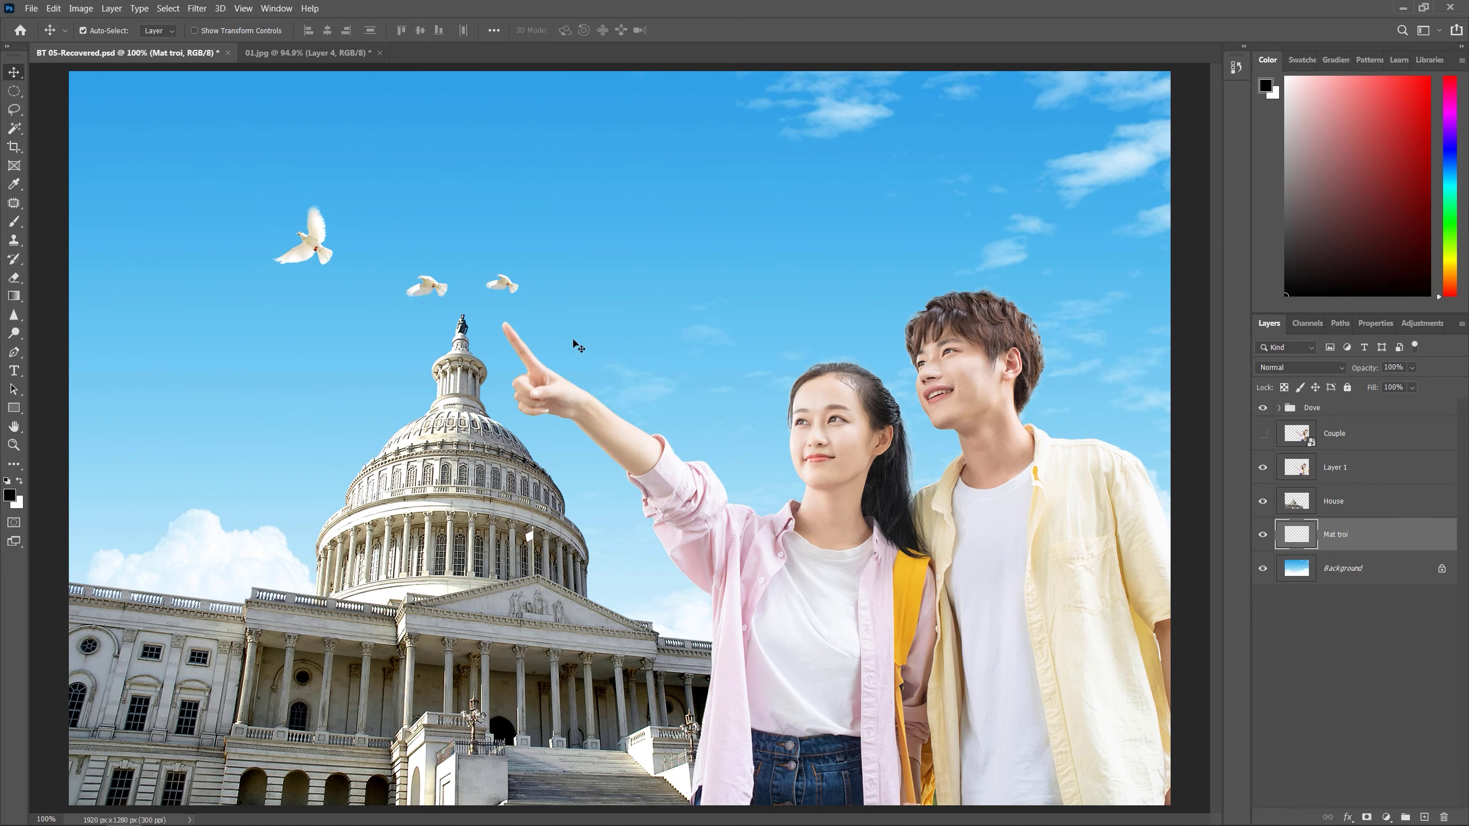
key("ctrl+BackSpace")
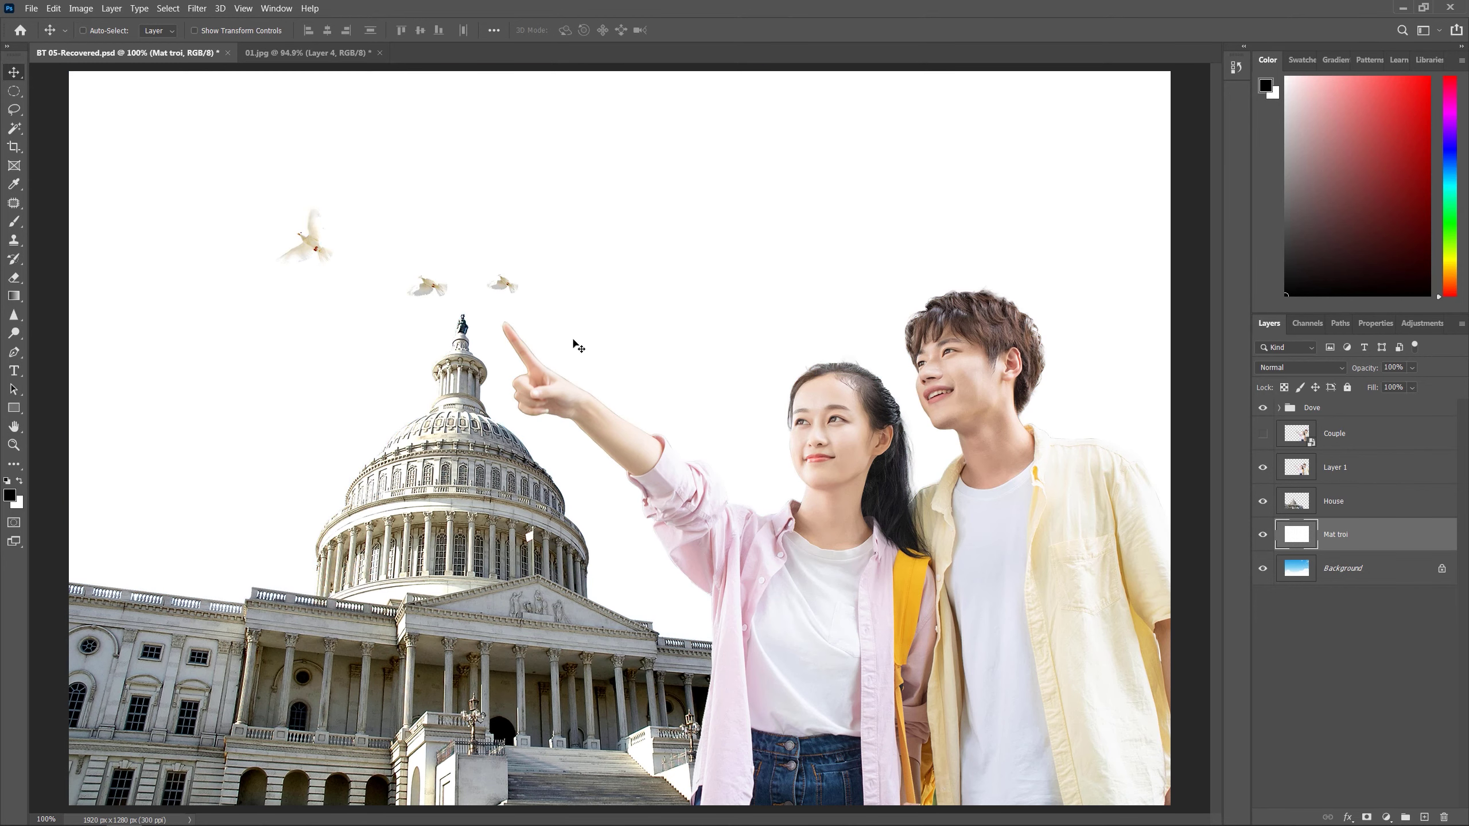
key("alt+BackSpace")
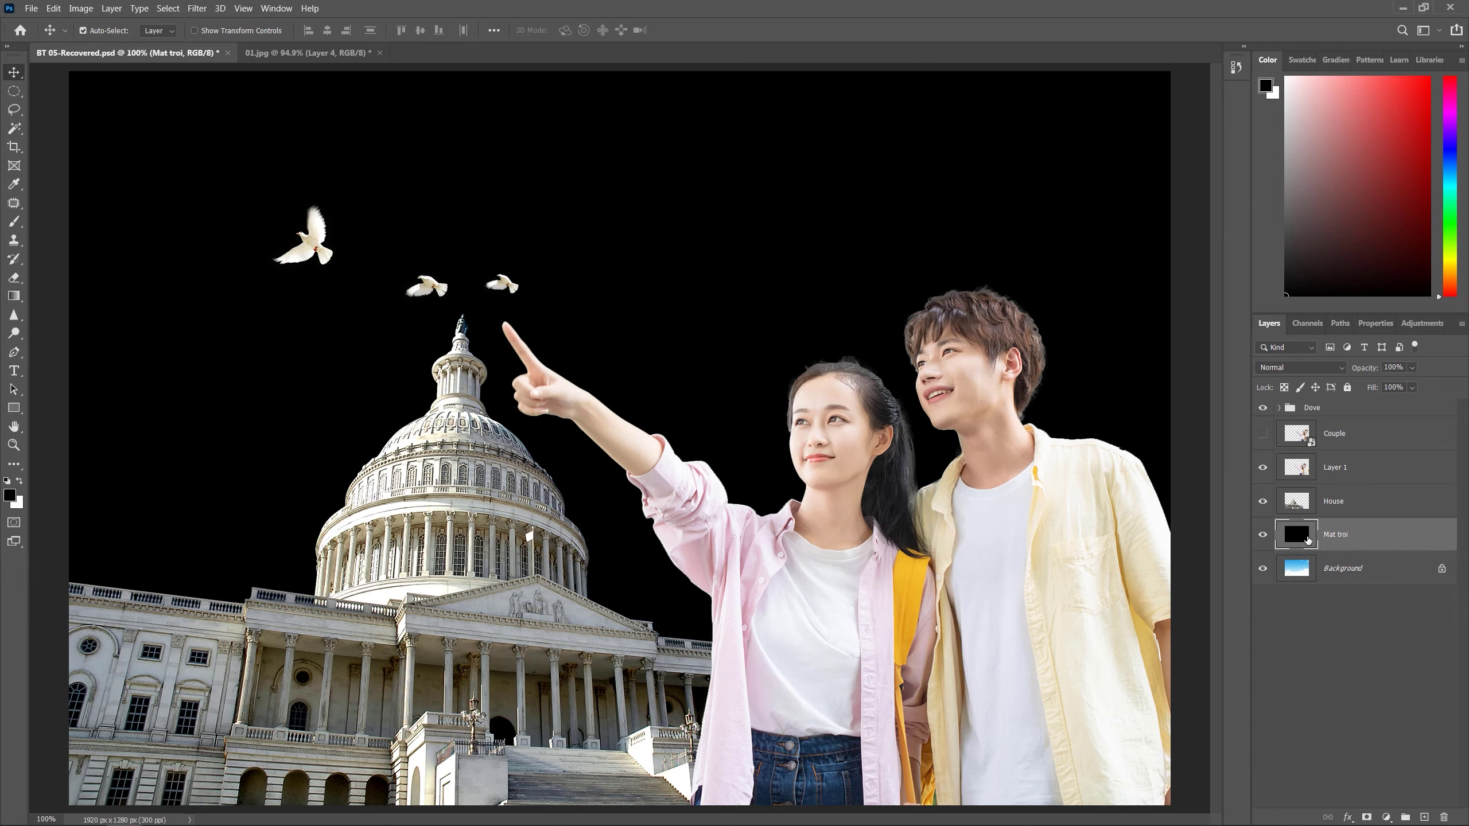
left_click(197, 9)
mouse_move(212, 232)
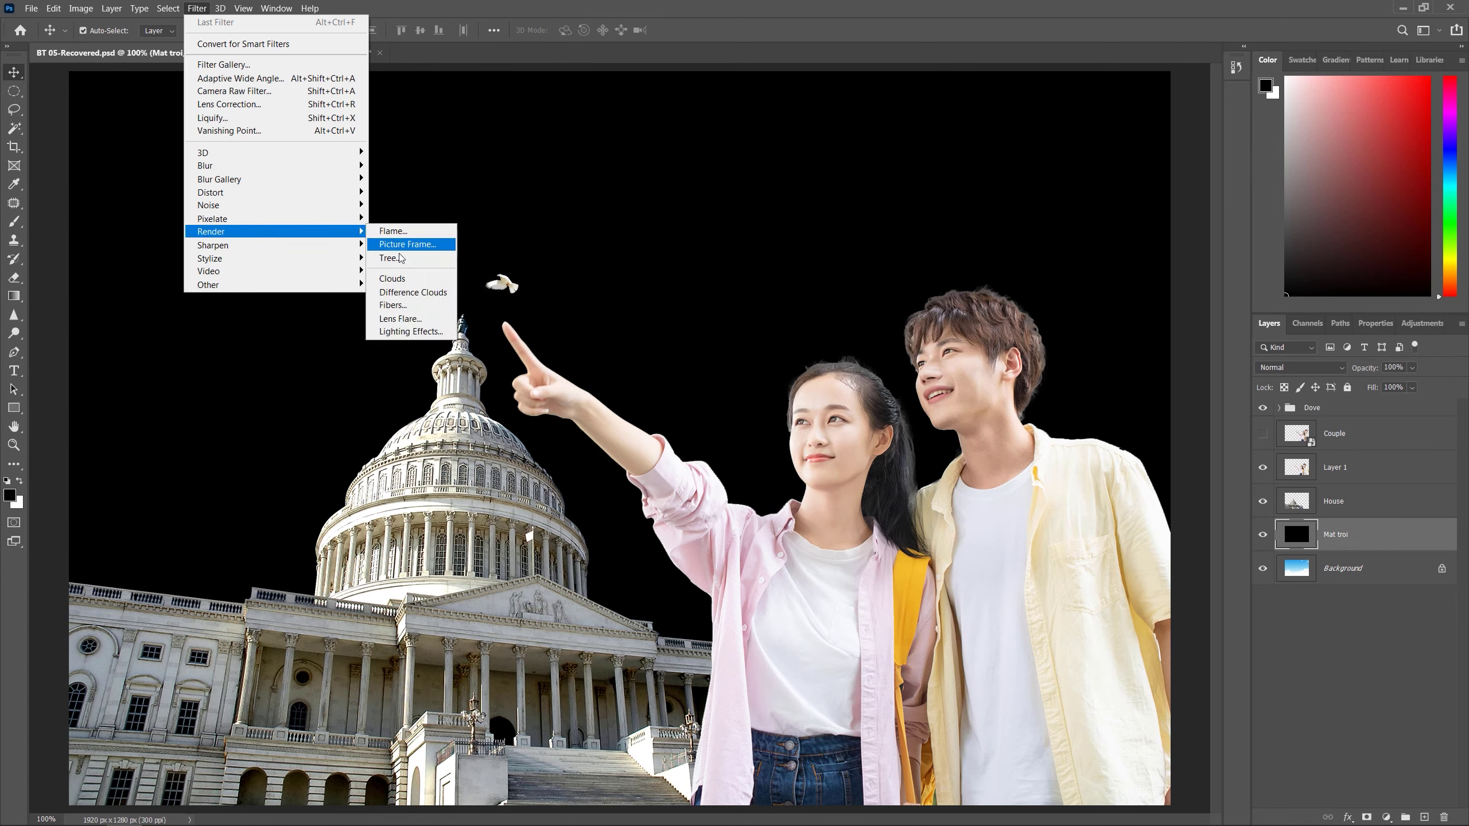
Apply Lens Flare with the 105mm Prime lens type and brightness 101 to Mat troi.
left_click(417, 320)
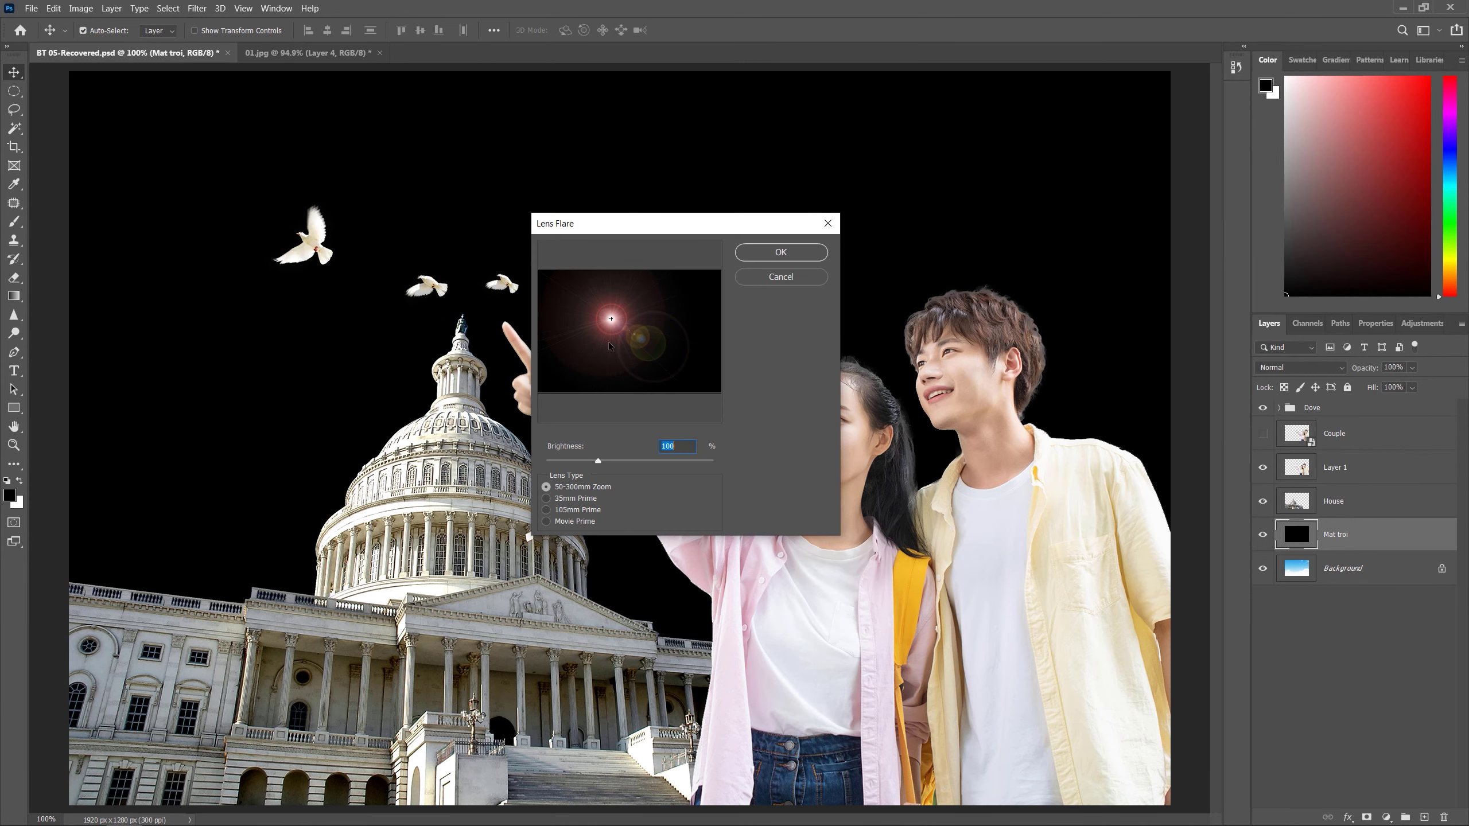
left_click(560, 500)
left_click(564, 511)
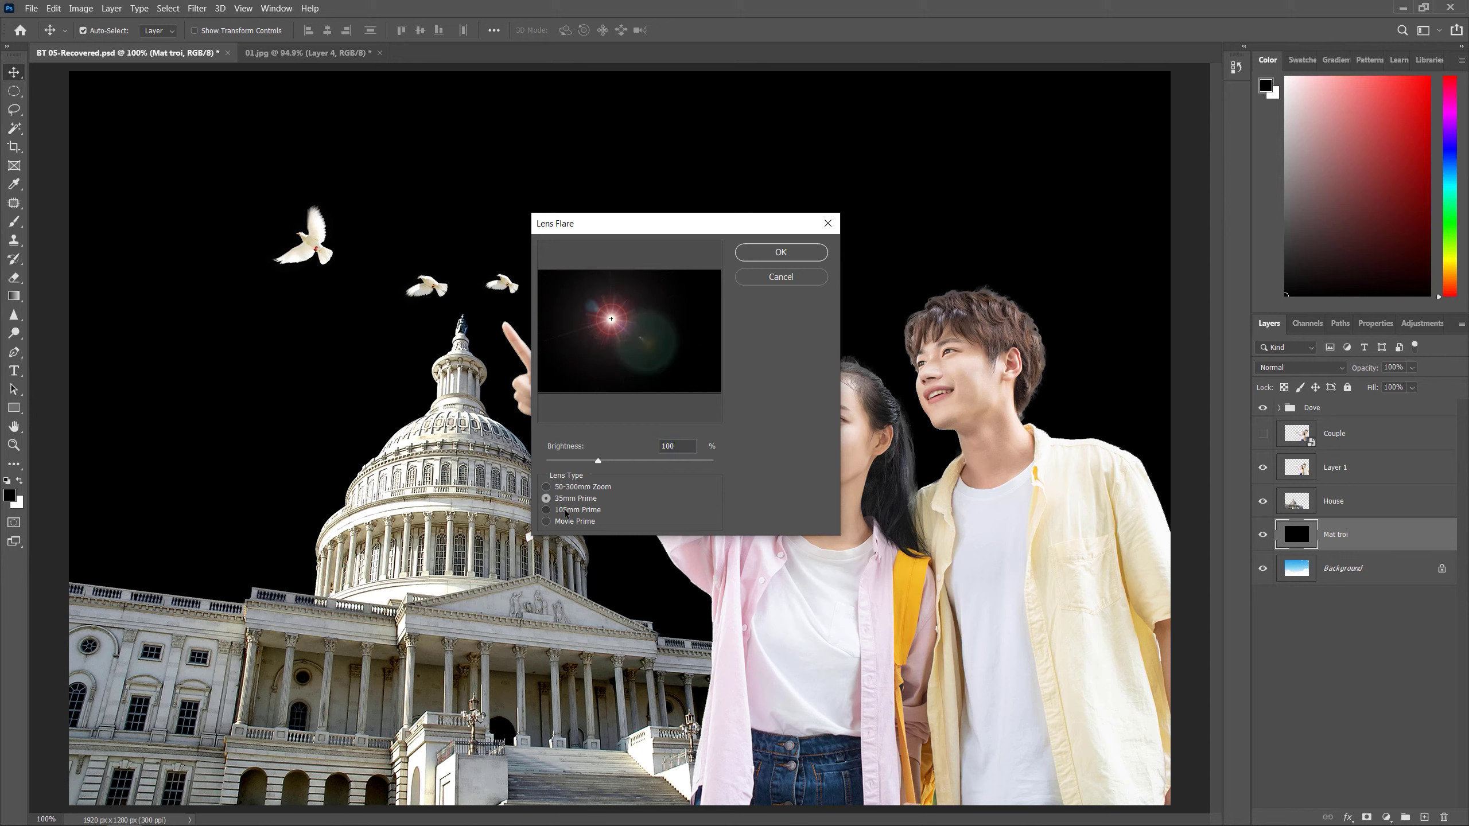
left_click(560, 523)
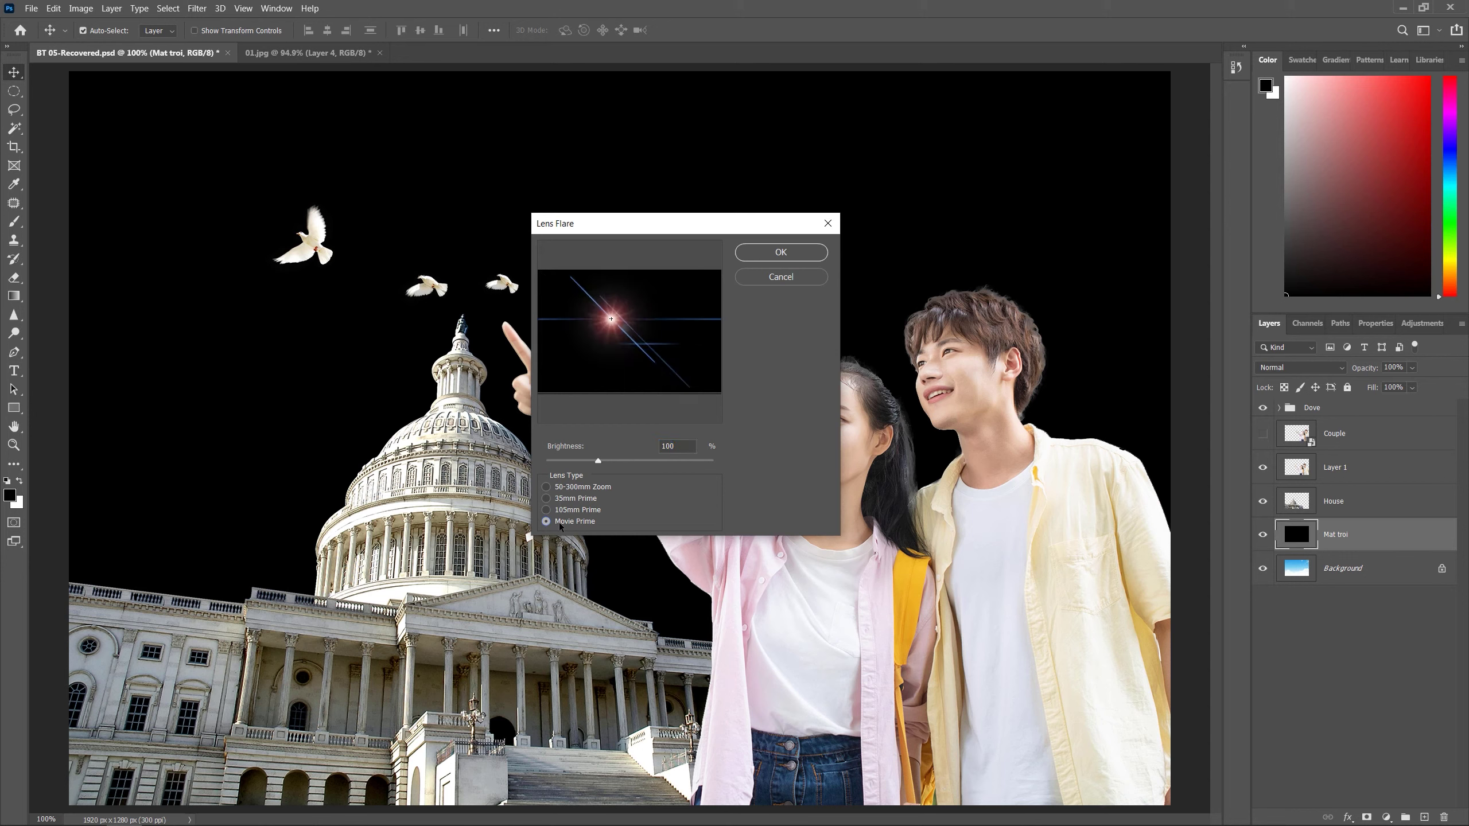
left_click(568, 513)
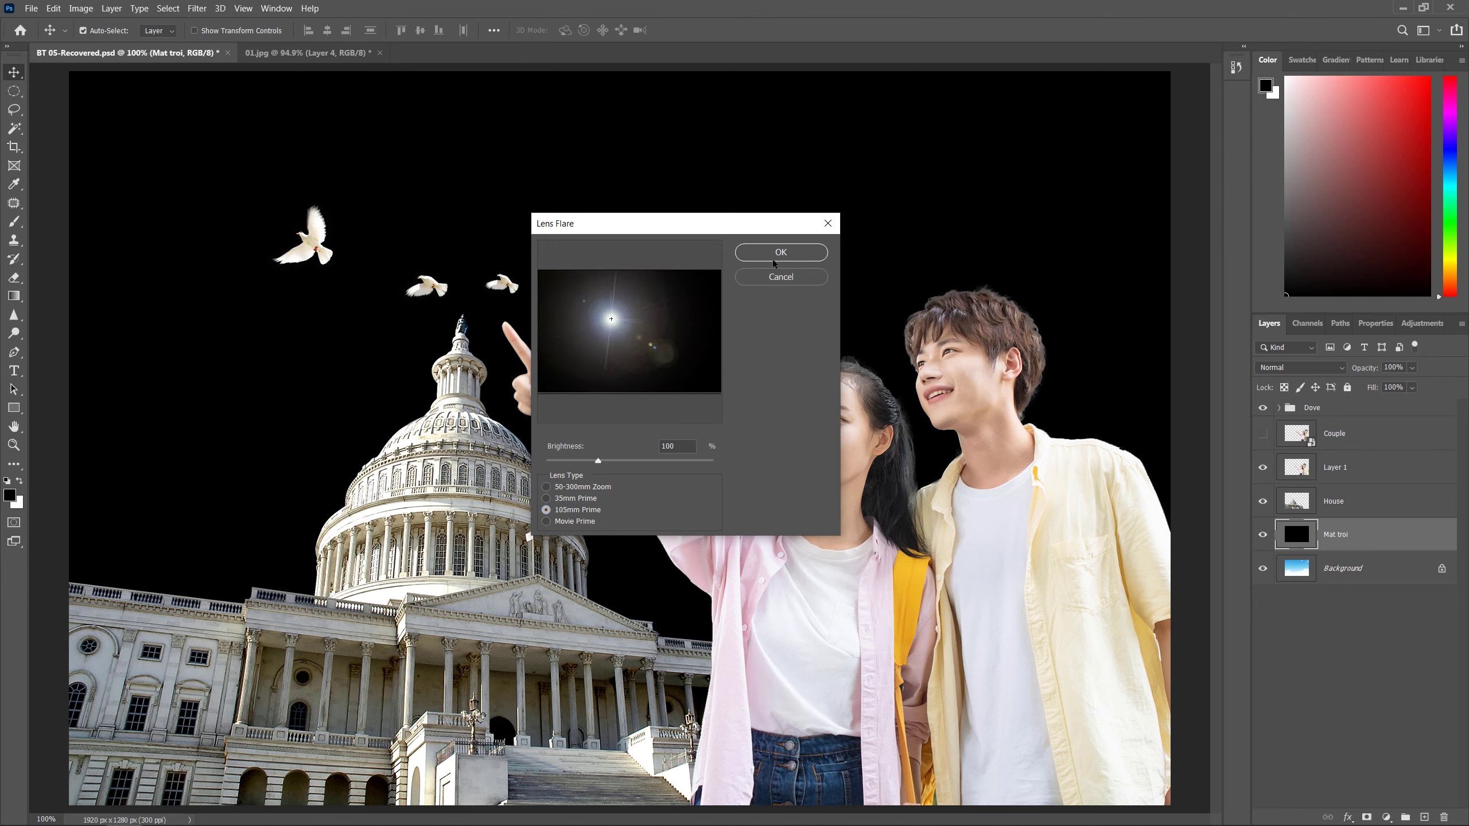
left_click_drag(598, 460, 599, 462)
left_click_drag(599, 465, 599, 467)
left_click(780, 252)
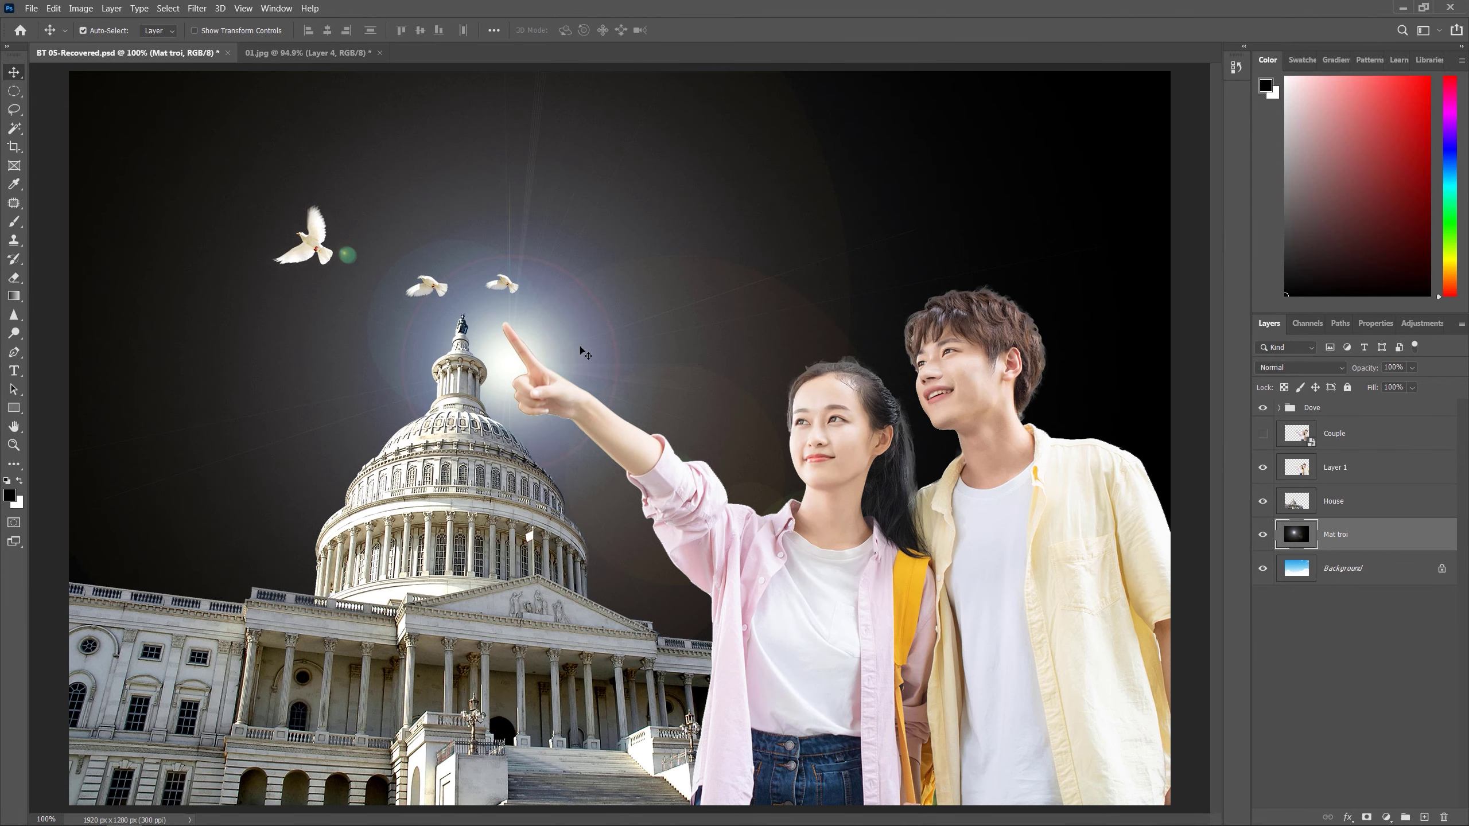
Drag the flare sun to the top-left corner and set Mat troi's blend mode to Screen.
mouse_move(578, 349)
left_mouse_down()
mouse_move(507, 231)
mouse_move(174, 90)
left_mouse_up()
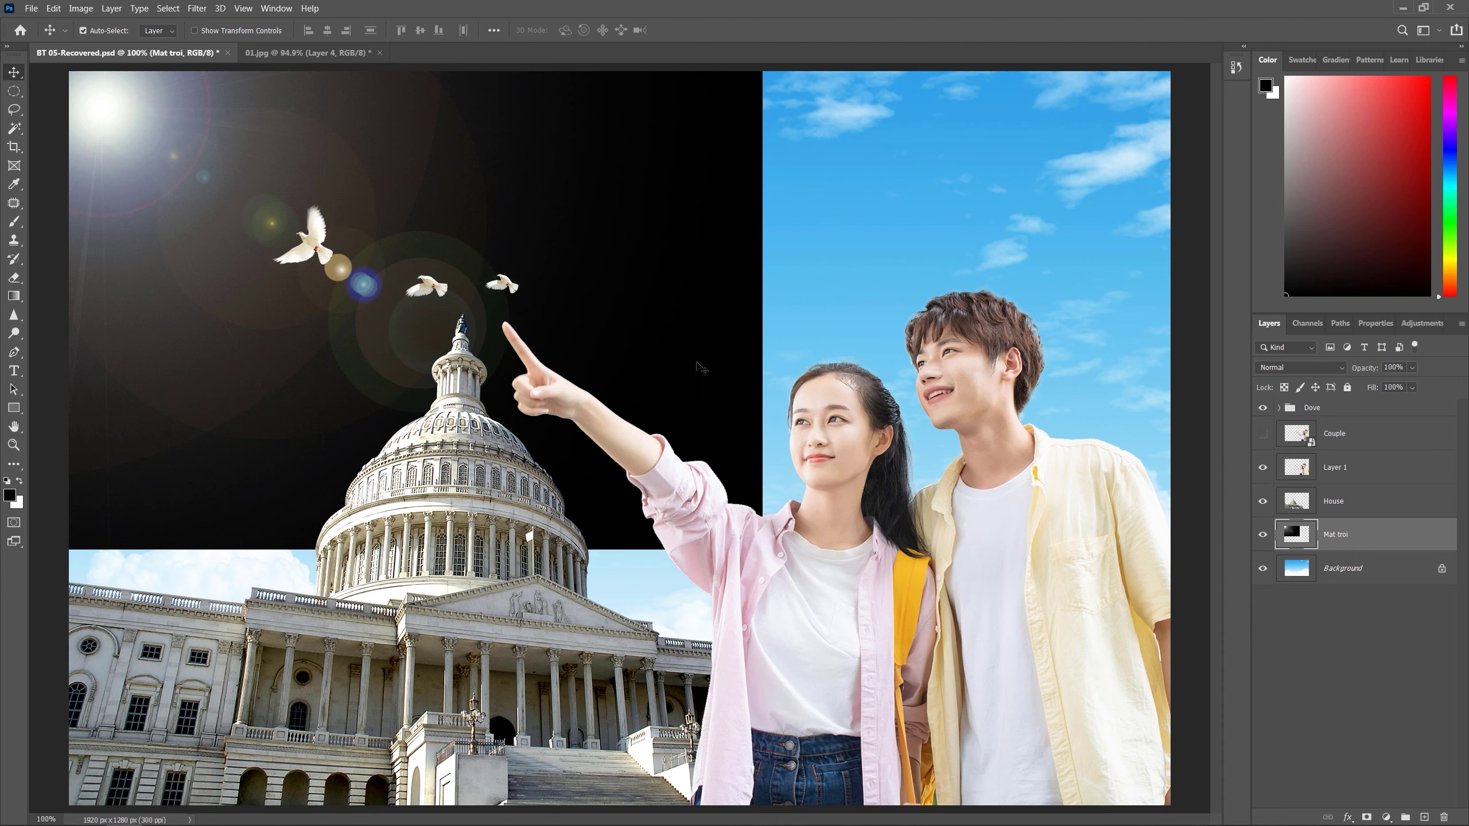
left_click(1341, 367)
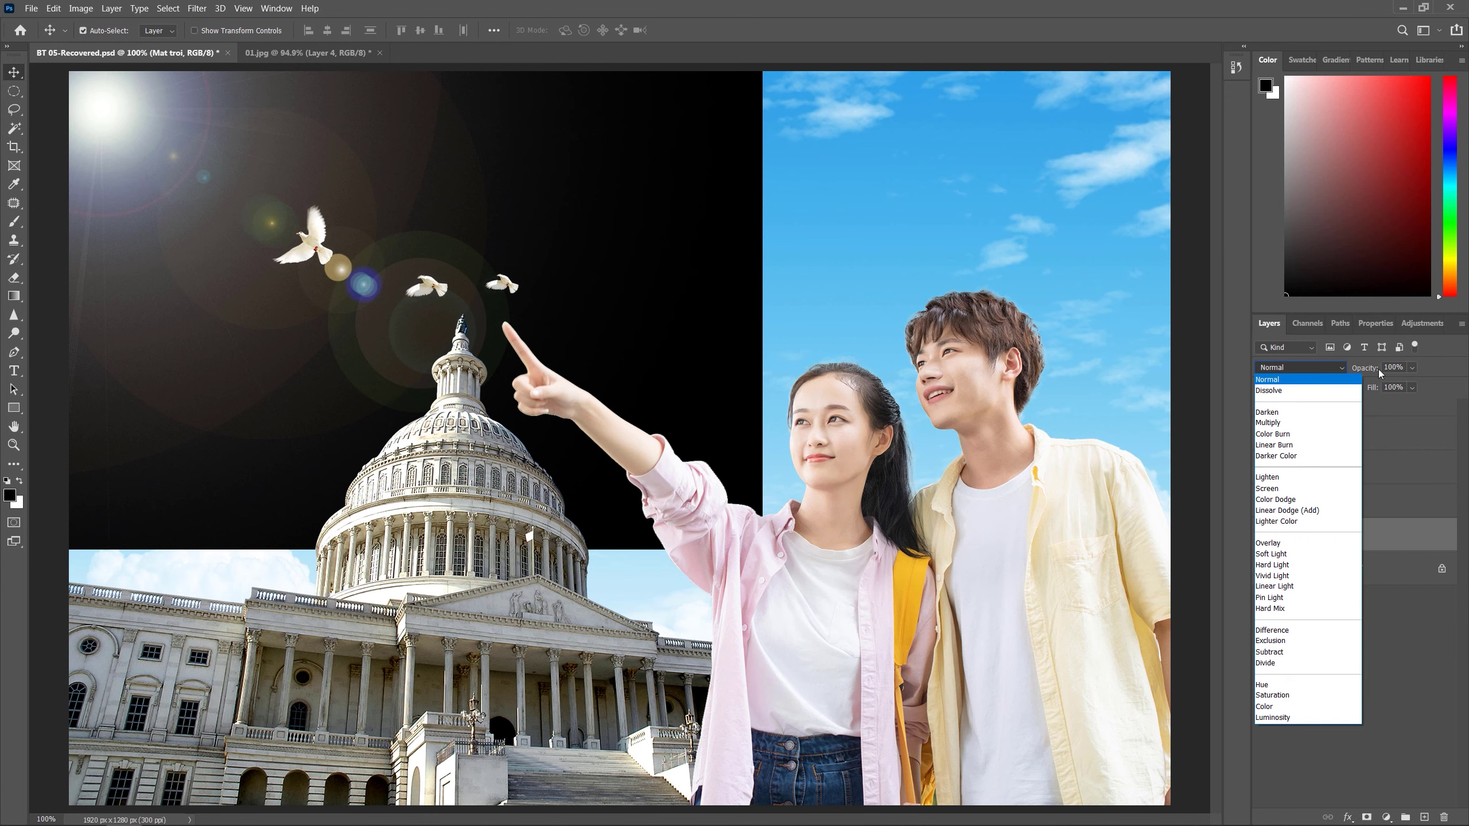
left_click(1314, 377)
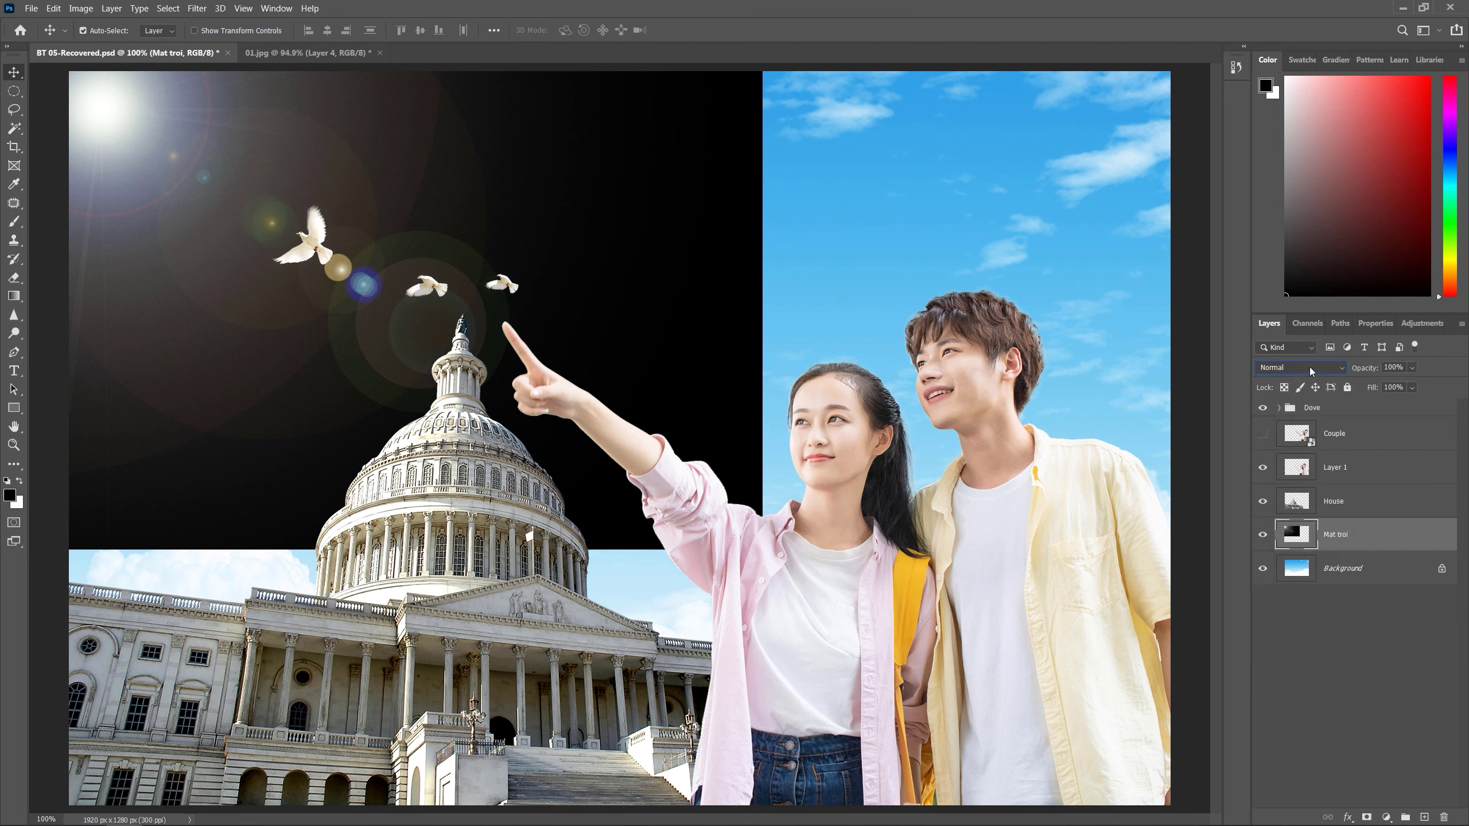
left_click(1341, 368)
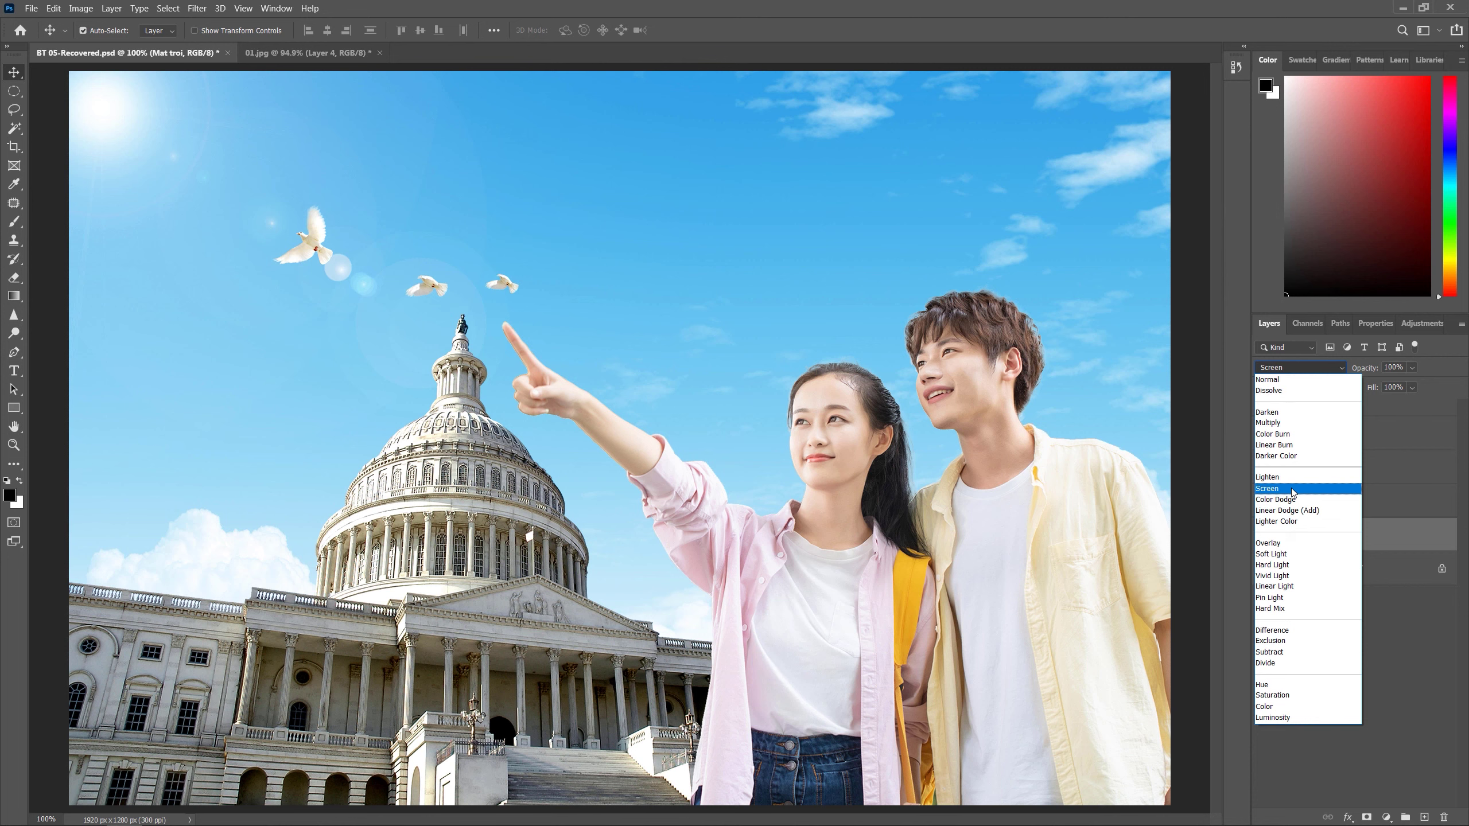
left_click(1292, 492)
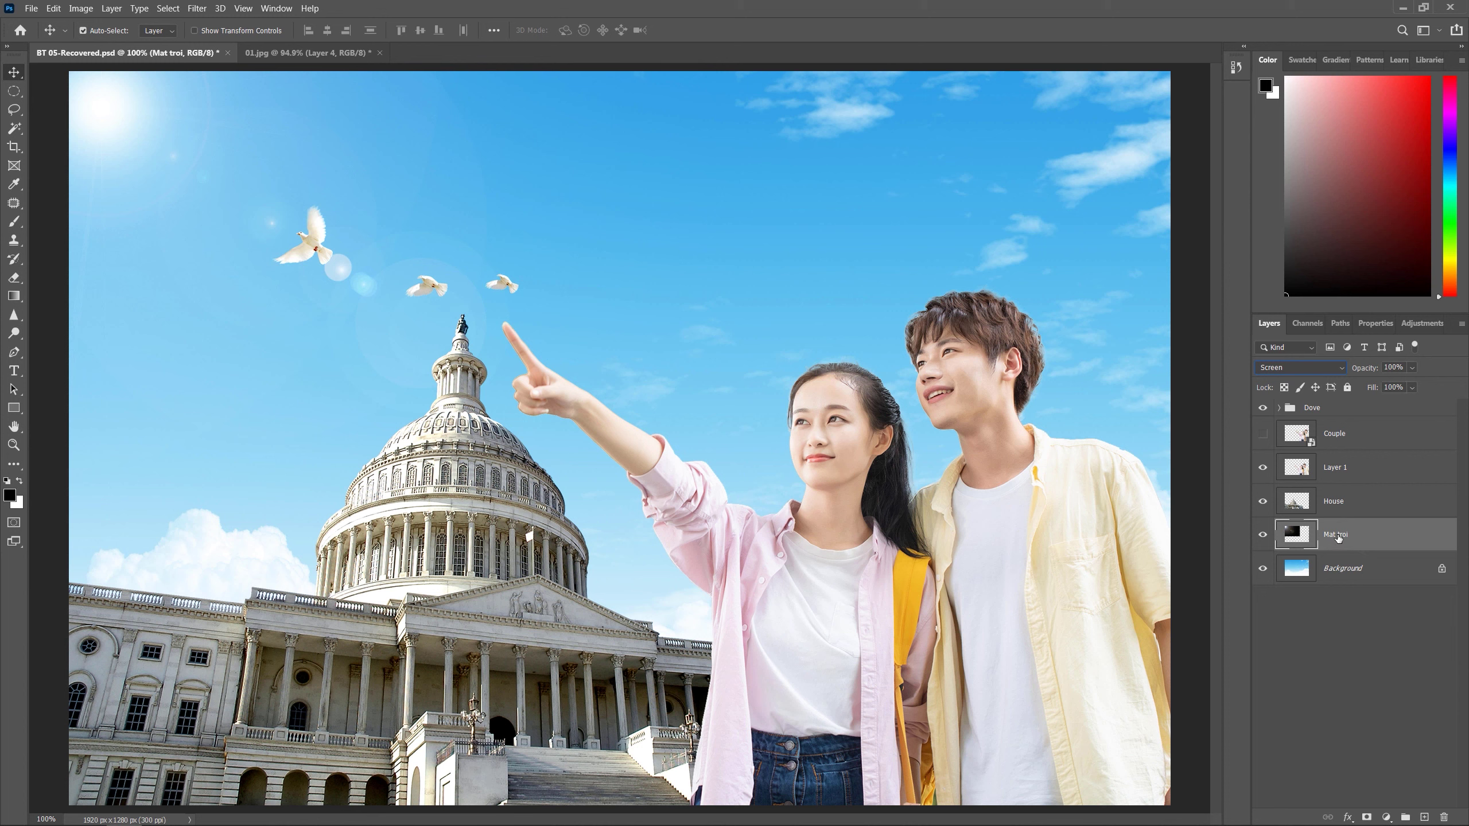
Duplicate Mat troi, toggling the copy's visibility and zooming to compare the stronger glow.
key("ctrl+j")
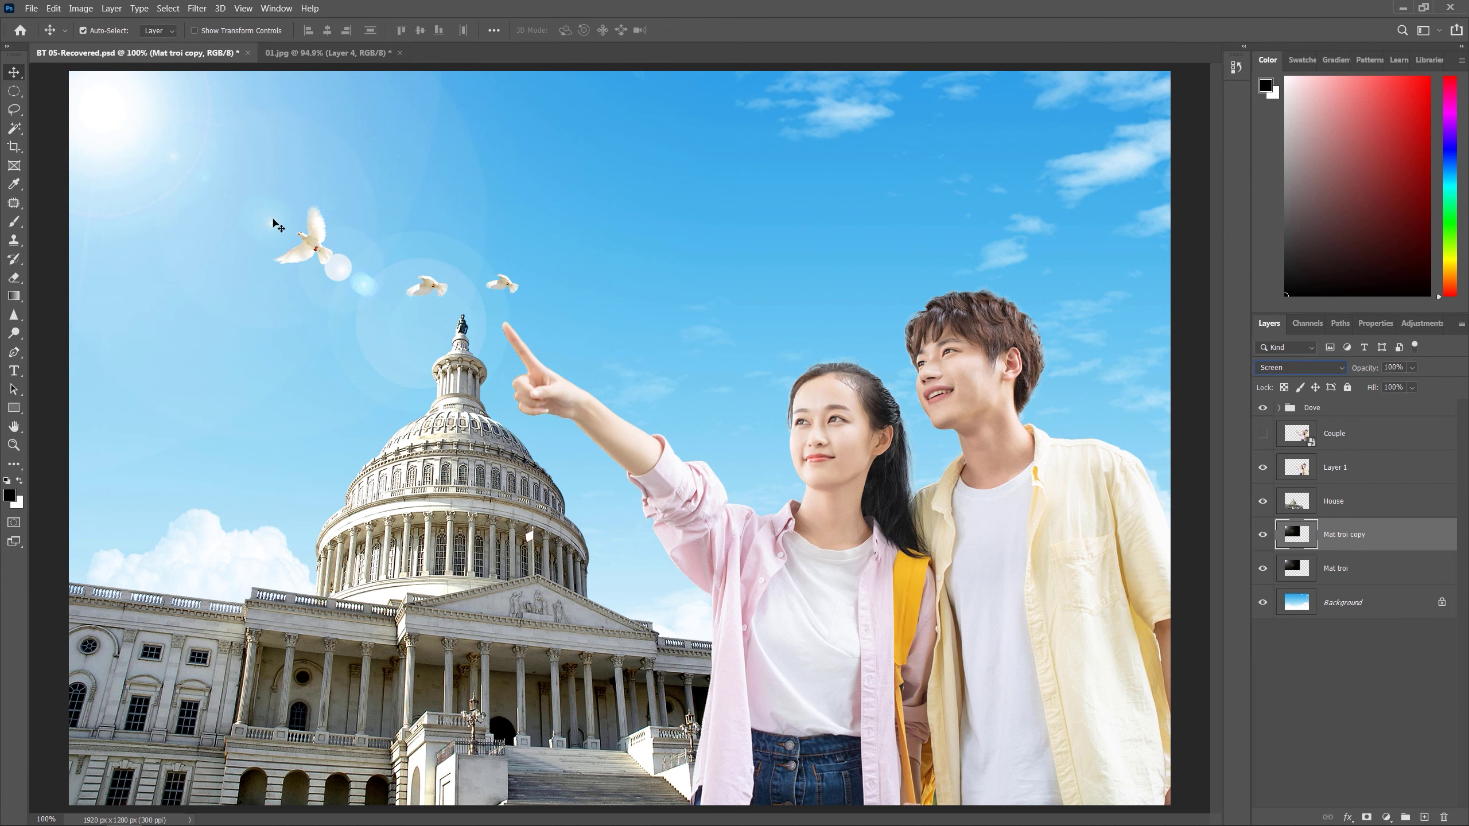
left_click(1262, 535)
left_click(1263, 535)
scroll(641, 436, "down", 2)
scroll(640, 436, "up", 1)
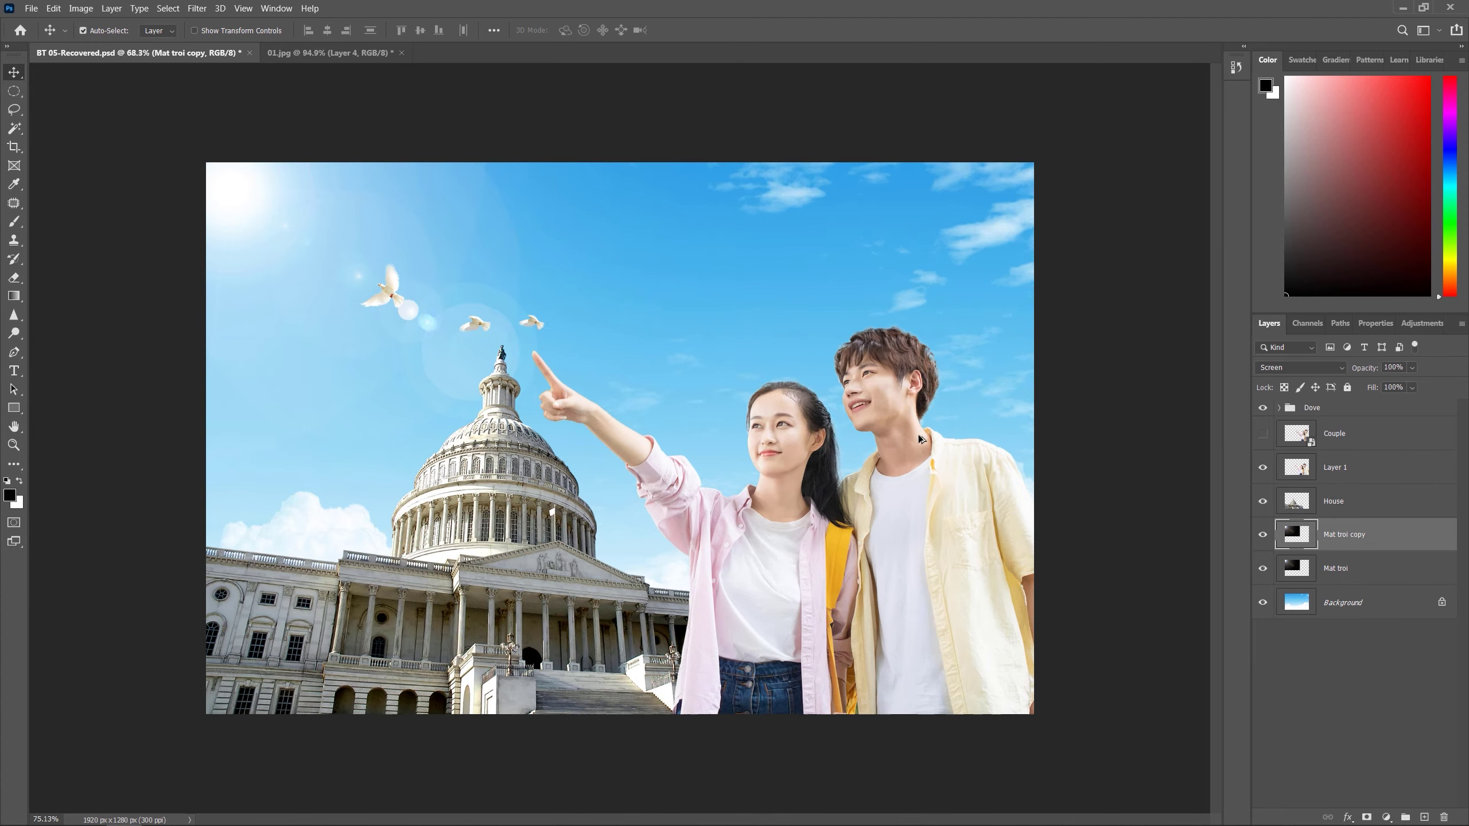
scroll(640, 436, "up", 2)
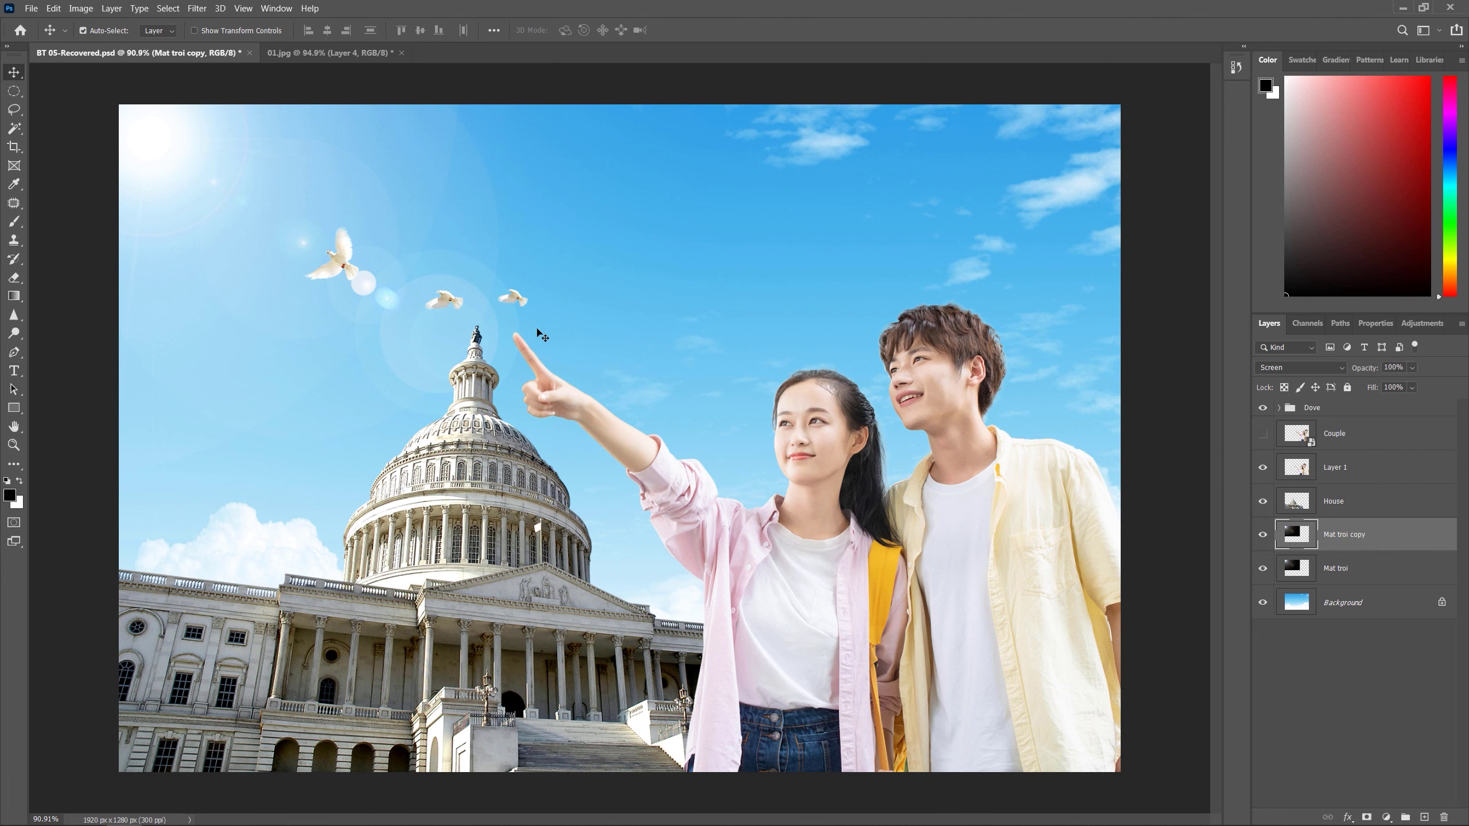
scroll(547, 332, "down", 2)
scroll(589, 342, "down", 1)
scroll(588, 340, "up", 2)
scroll(588, 340, "down", 1)
scroll(587, 340, "down", 1)
scroll(587, 339, "down", 1)
scroll(550, 299, "up", 2)
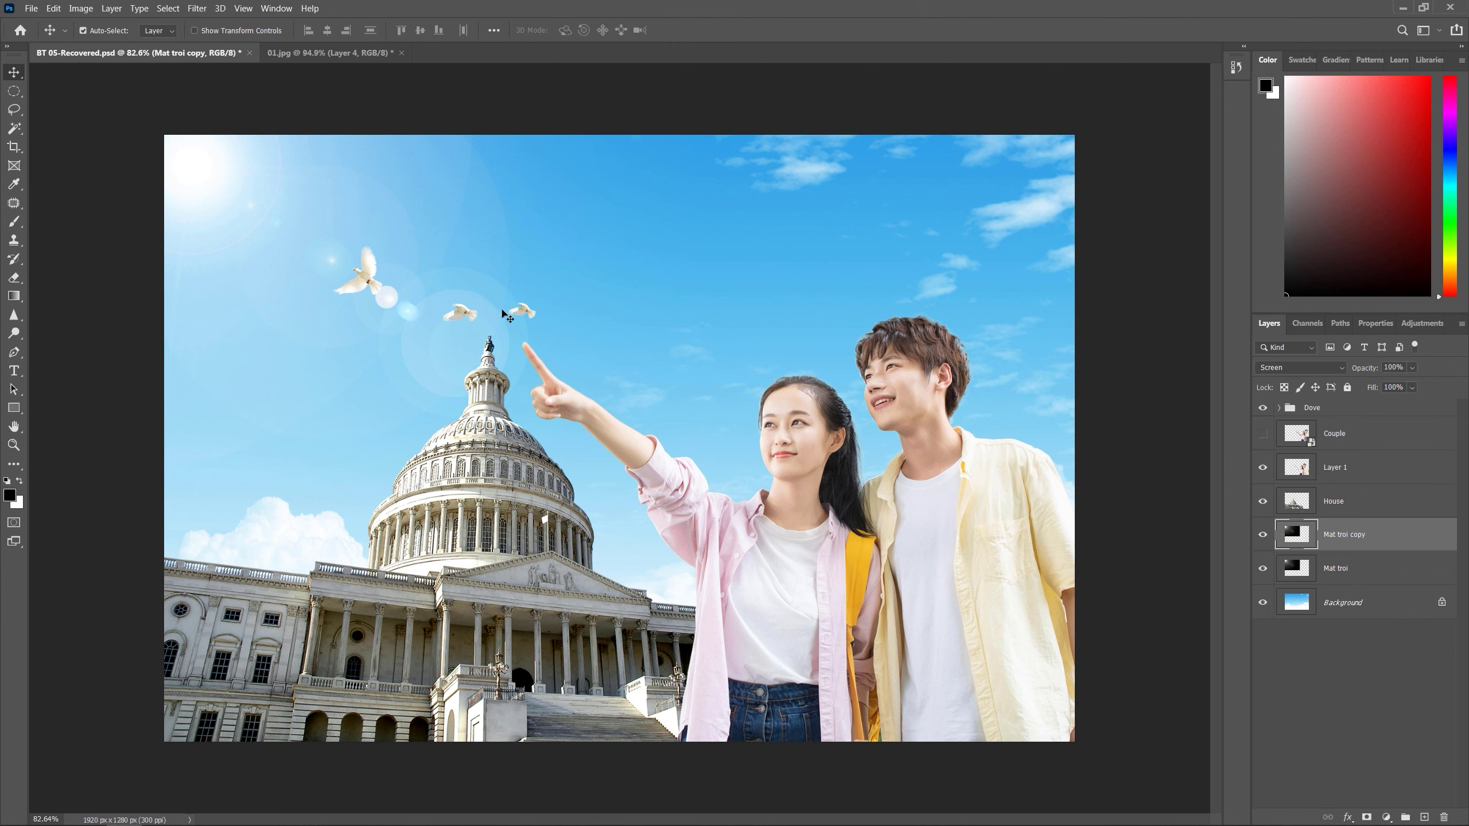